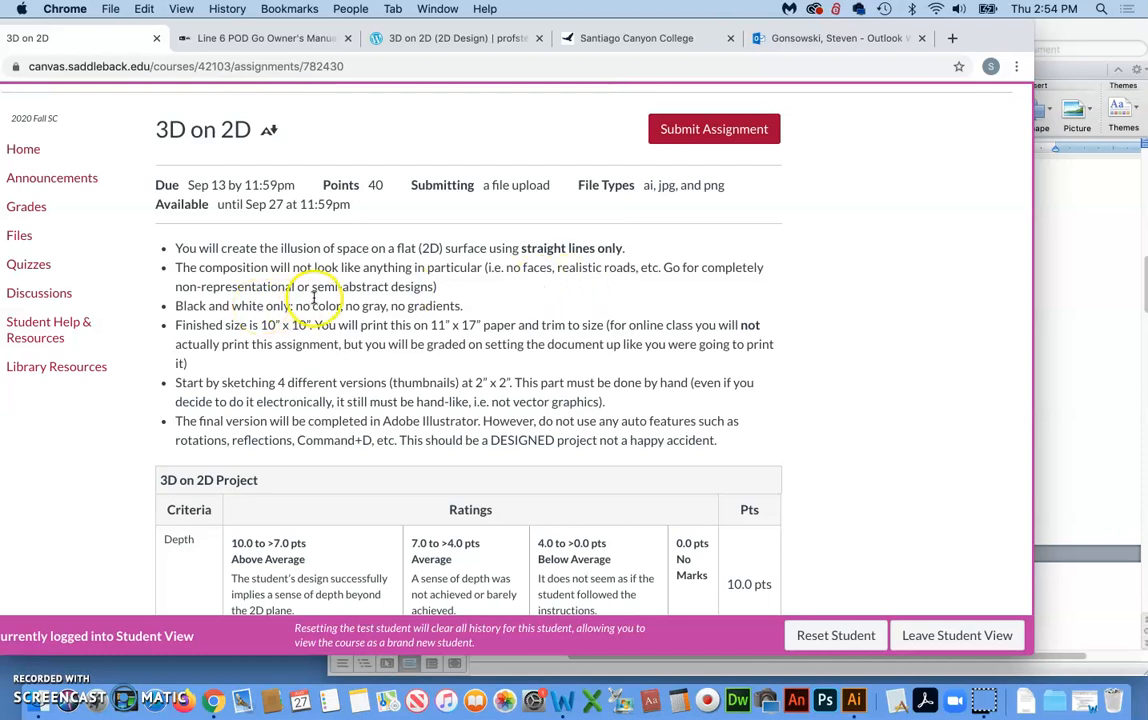
Browse the sample student designs in the 3D on 2D image gallery
{"action": "scroll", "coordinate": [290, 300], "scroll_direction": "down", "scroll_amount": 1}
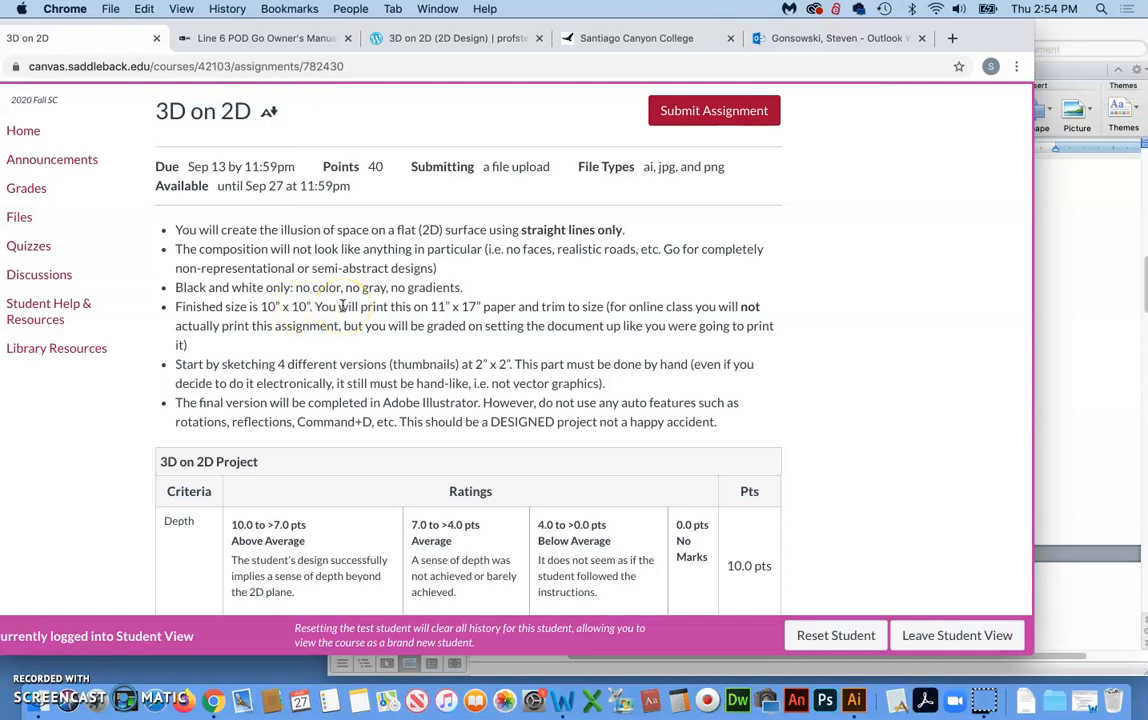
{"action": "left_click", "coordinate": [15, 633]}
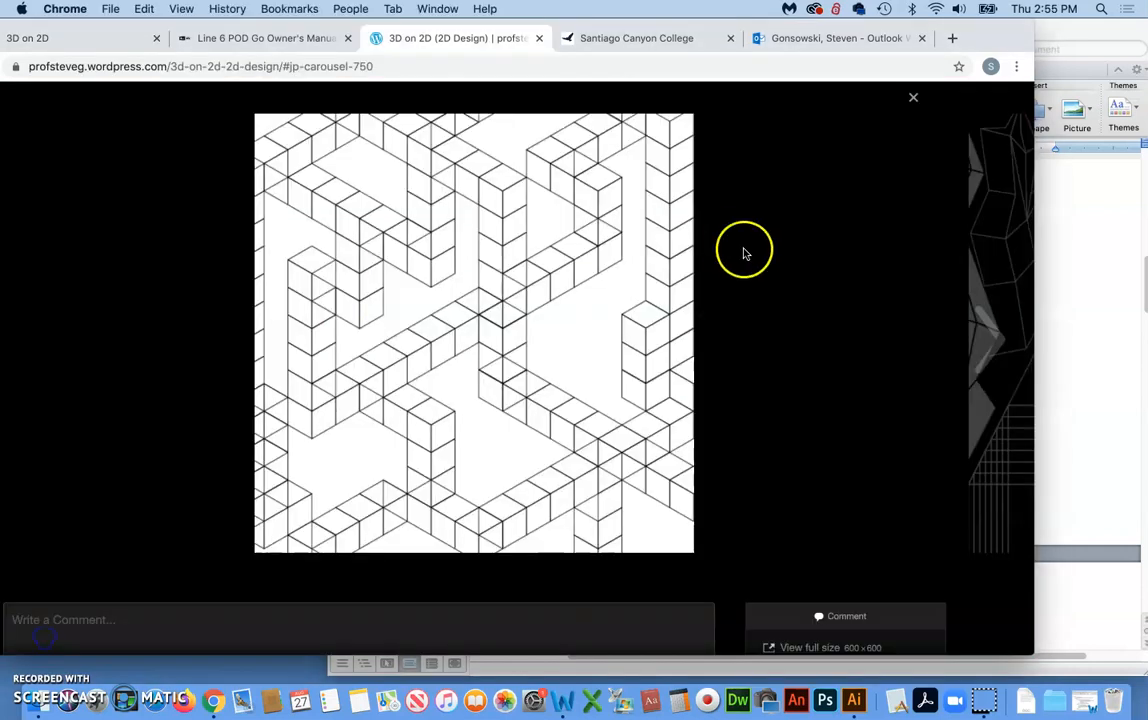
{"action": "left_click", "coordinate": [989, 330]}
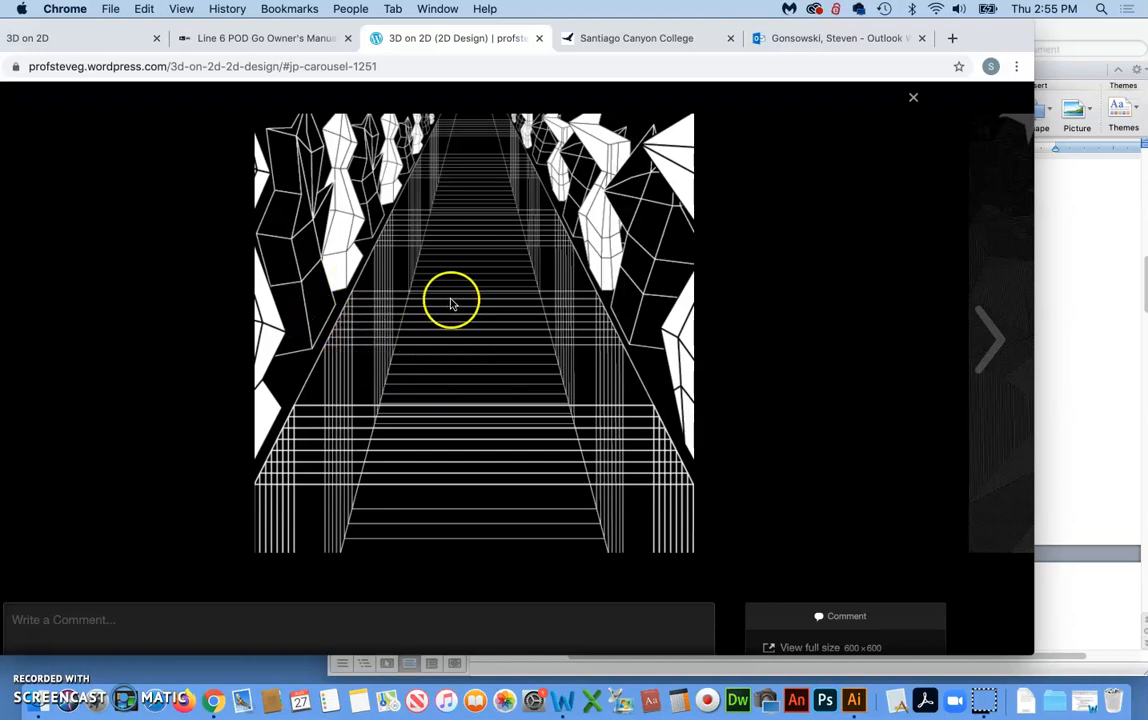
{"action": "left_click", "coordinate": [1000, 337]}
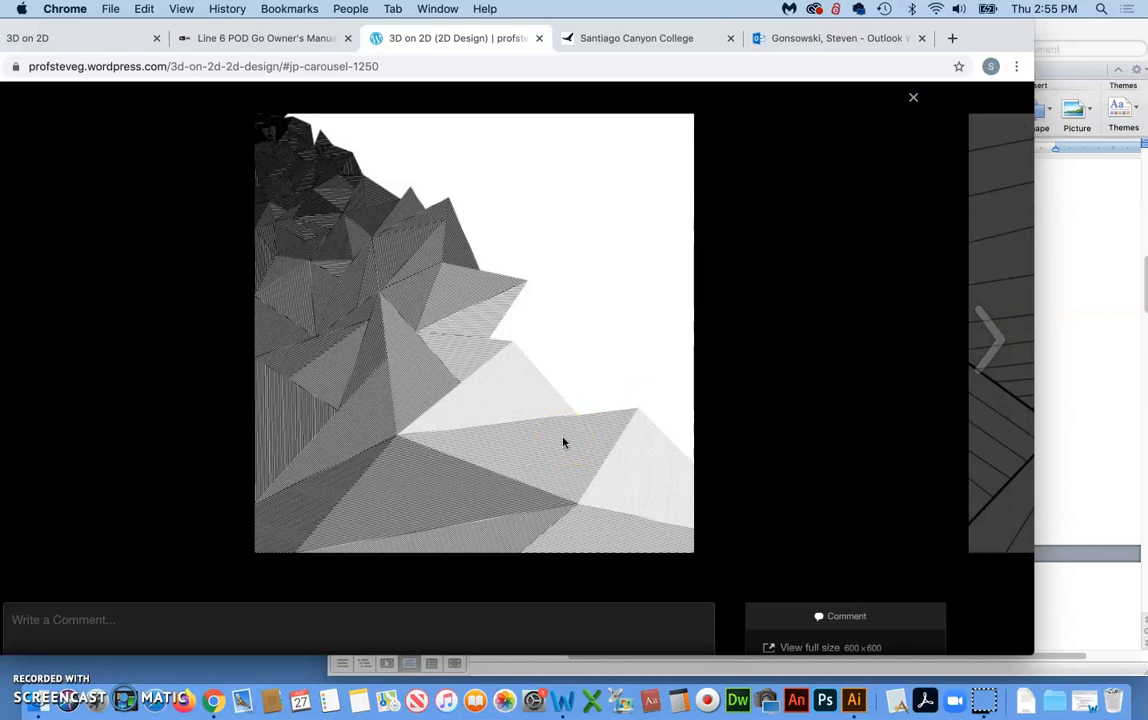
{"action": "left_click", "coordinate": [498, 437]}
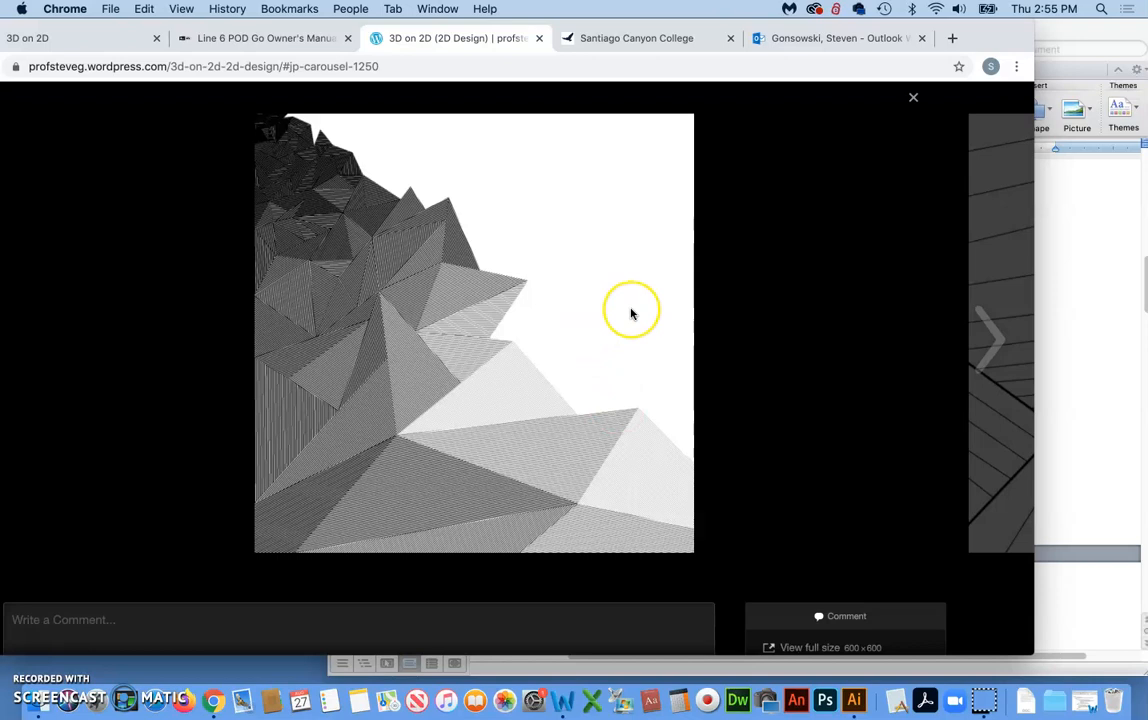
{"action": "left_click", "coordinate": [991, 334]}
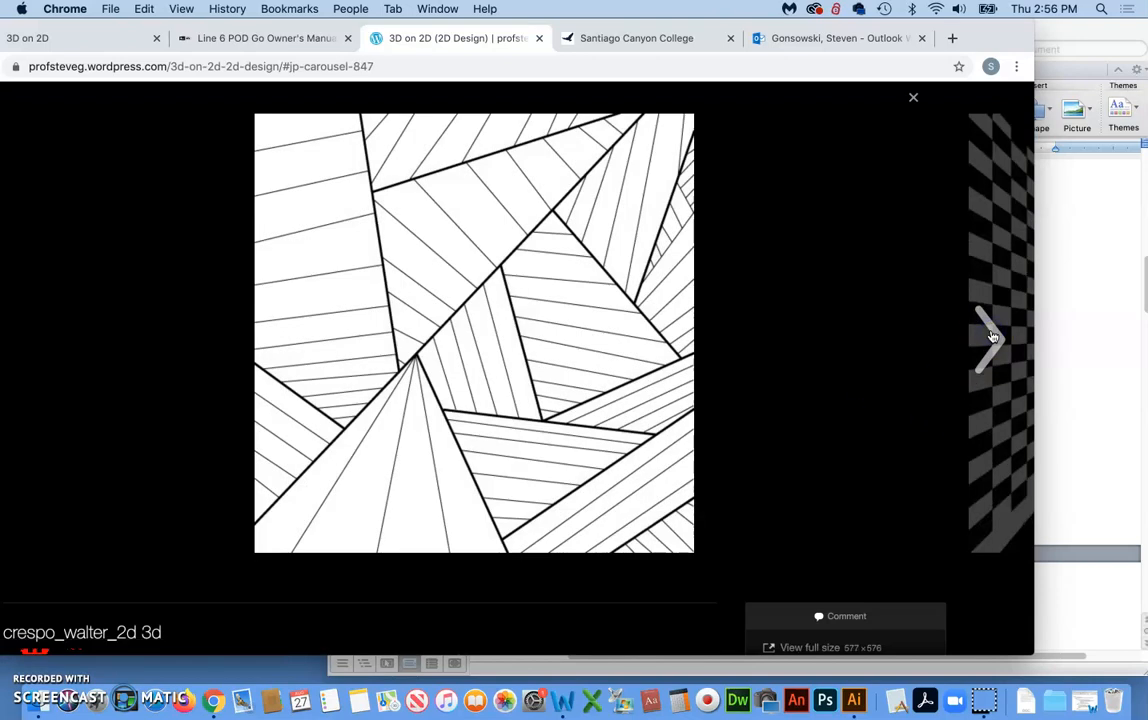
{"action": "left_click", "coordinate": [992, 336]}
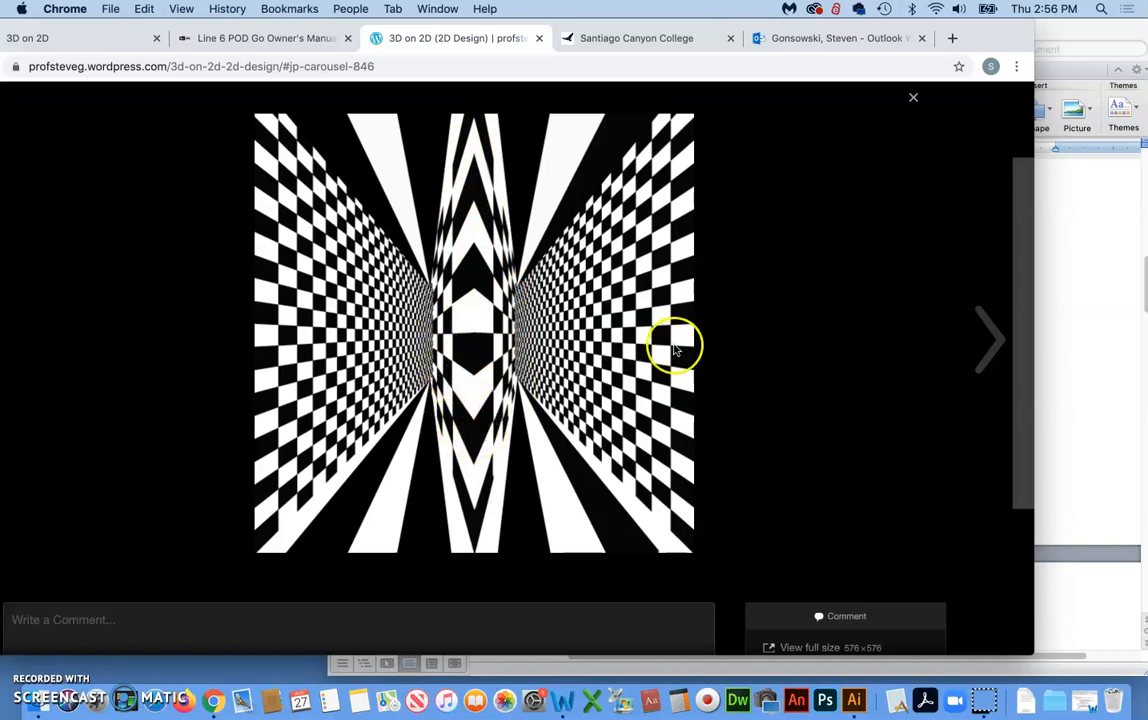
{"action": "left_click", "coordinate": [990, 343]}
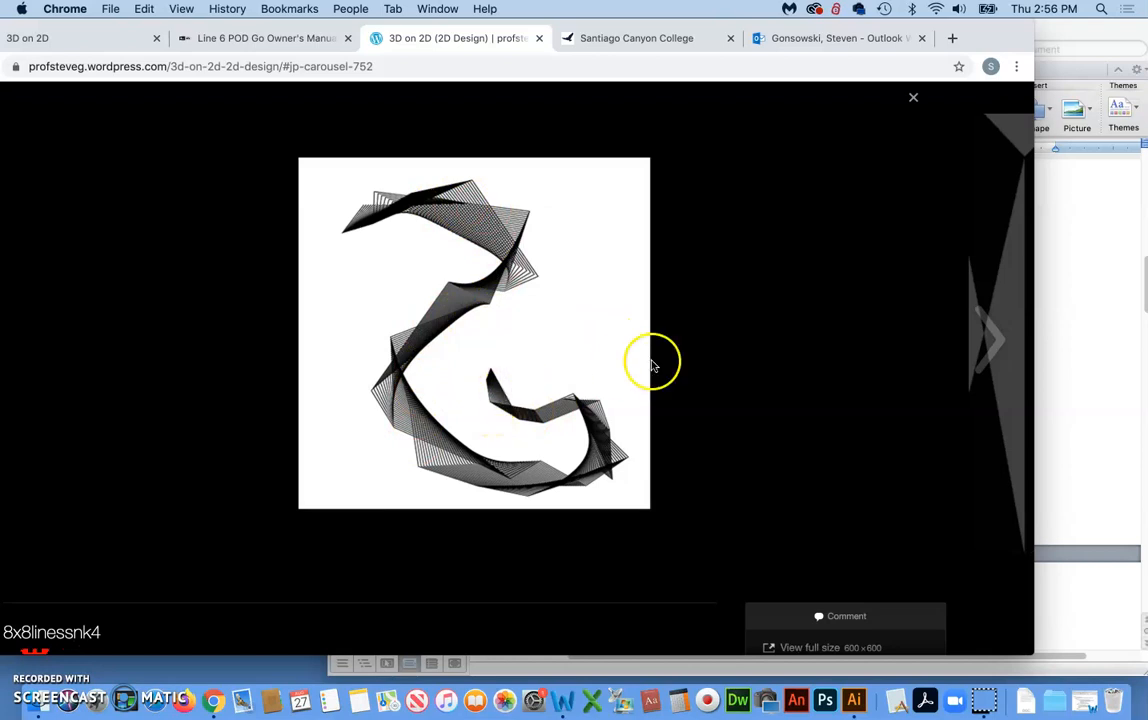
{"action": "left_click", "coordinate": [996, 340]}
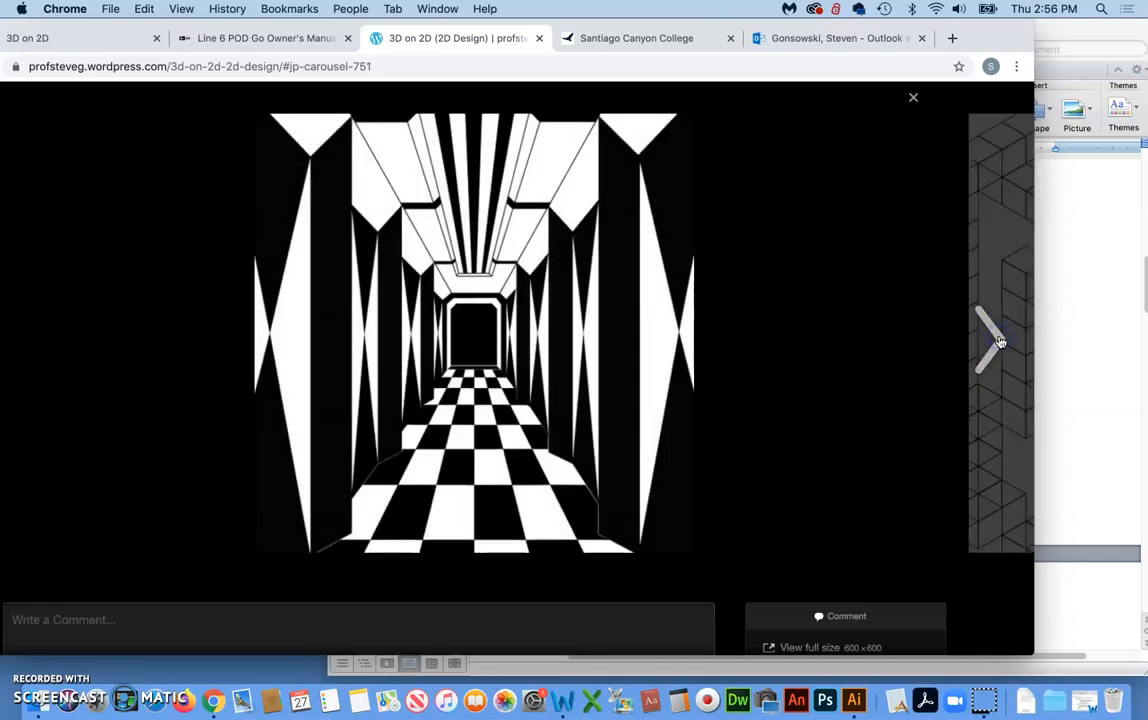
{"action": "left_click", "coordinate": [996, 340]}
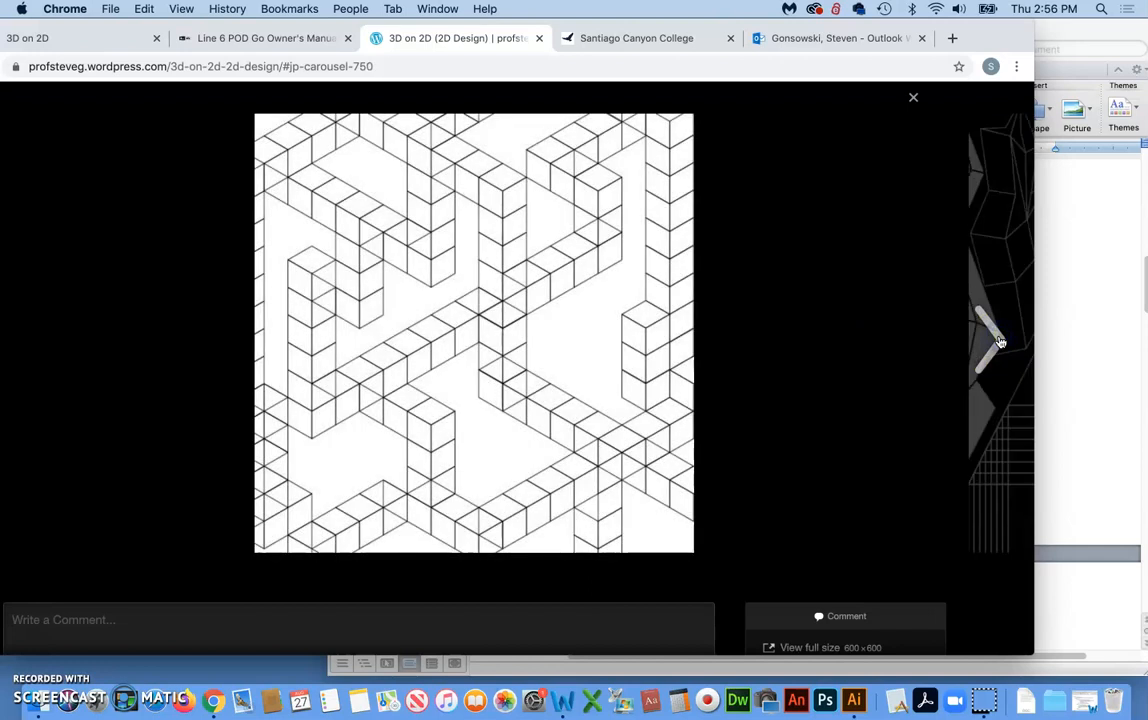
Review the 3D on 2D assignment page, from the finished-size instructions through the Document Setup rubric criterion
{"action": "left_click", "coordinate": [17, 652]}
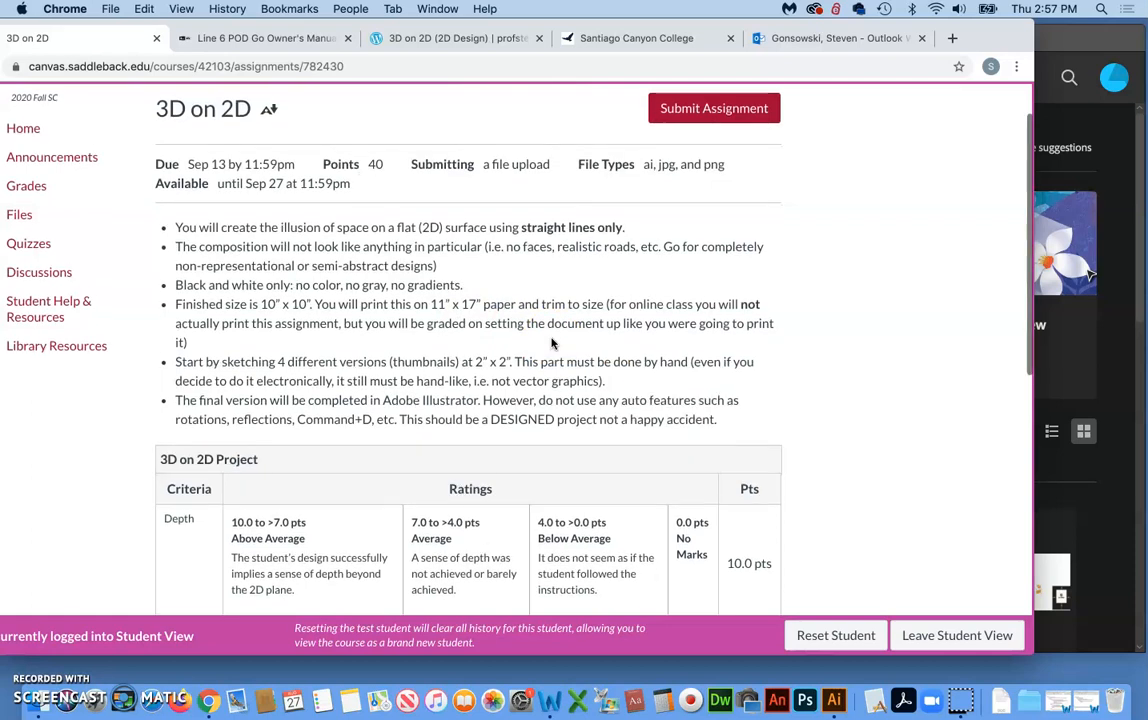
{"action": "scroll", "coordinate": [551, 343], "scroll_direction": "down", "scroll_amount": 1}
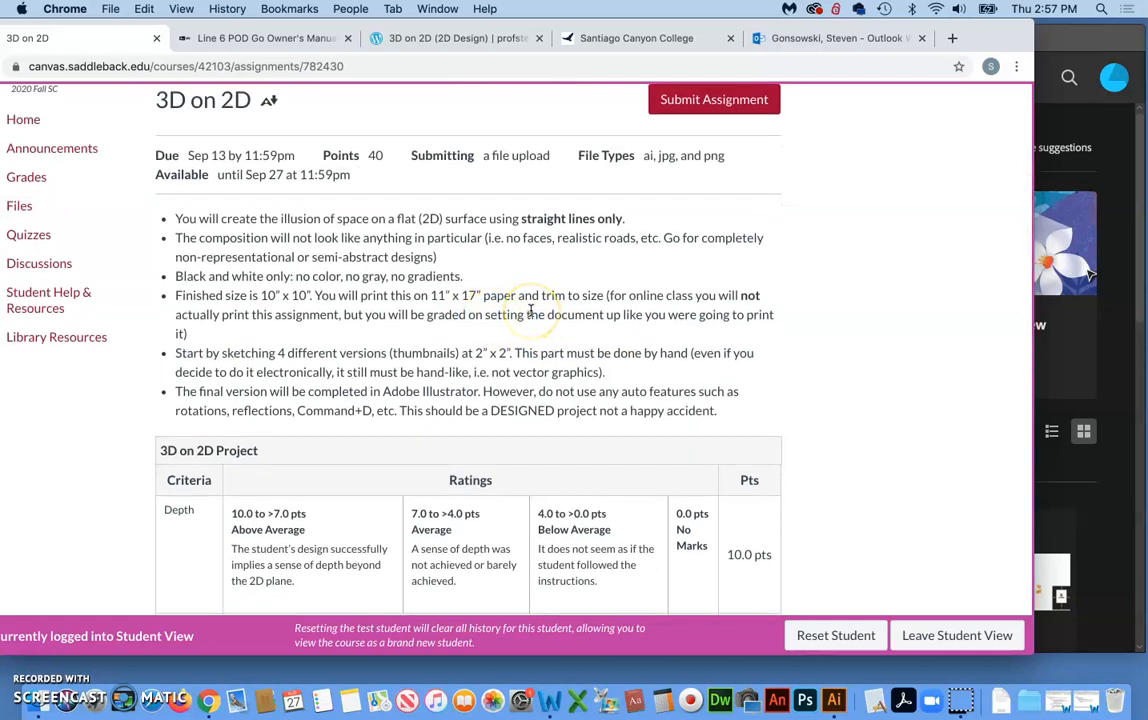
{"action": "scroll", "coordinate": [531, 311], "scroll_direction": "down", "scroll_amount": 1}
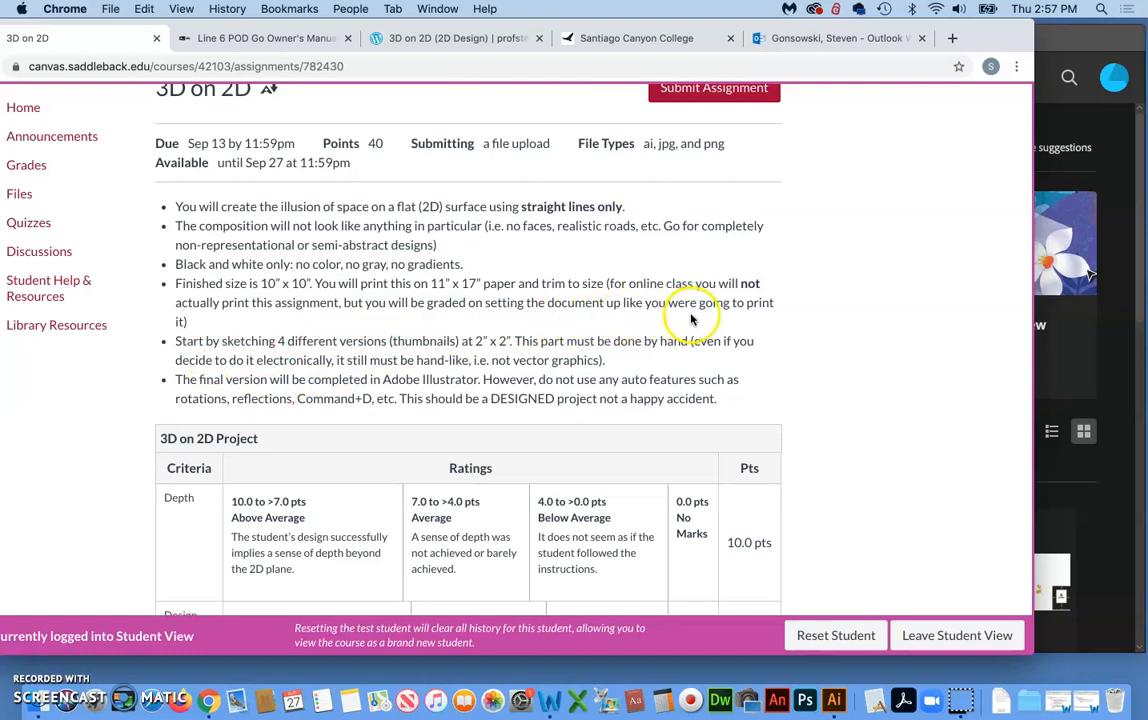
{"action": "scroll", "coordinate": [690, 320], "scroll_direction": "down", "scroll_amount": 1}
{"action": "scroll", "coordinate": [690, 320], "scroll_direction": "down", "scroll_amount": 3}
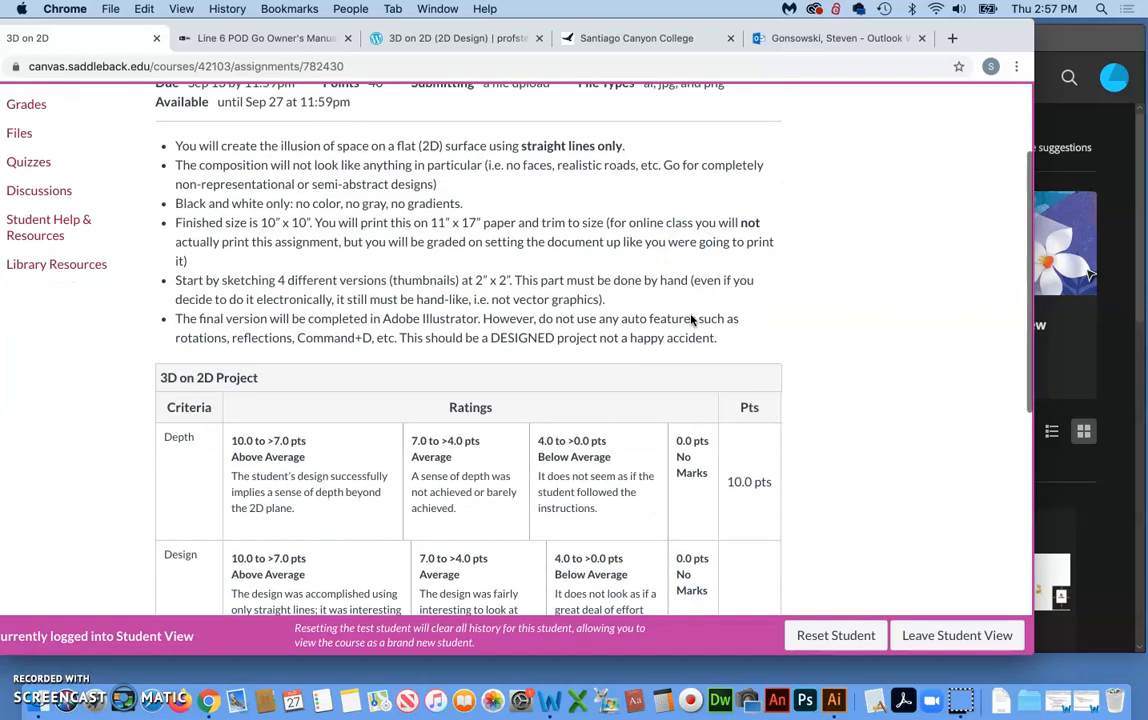
{"action": "scroll", "coordinate": [690, 320], "scroll_direction": "down", "scroll_amount": 8}
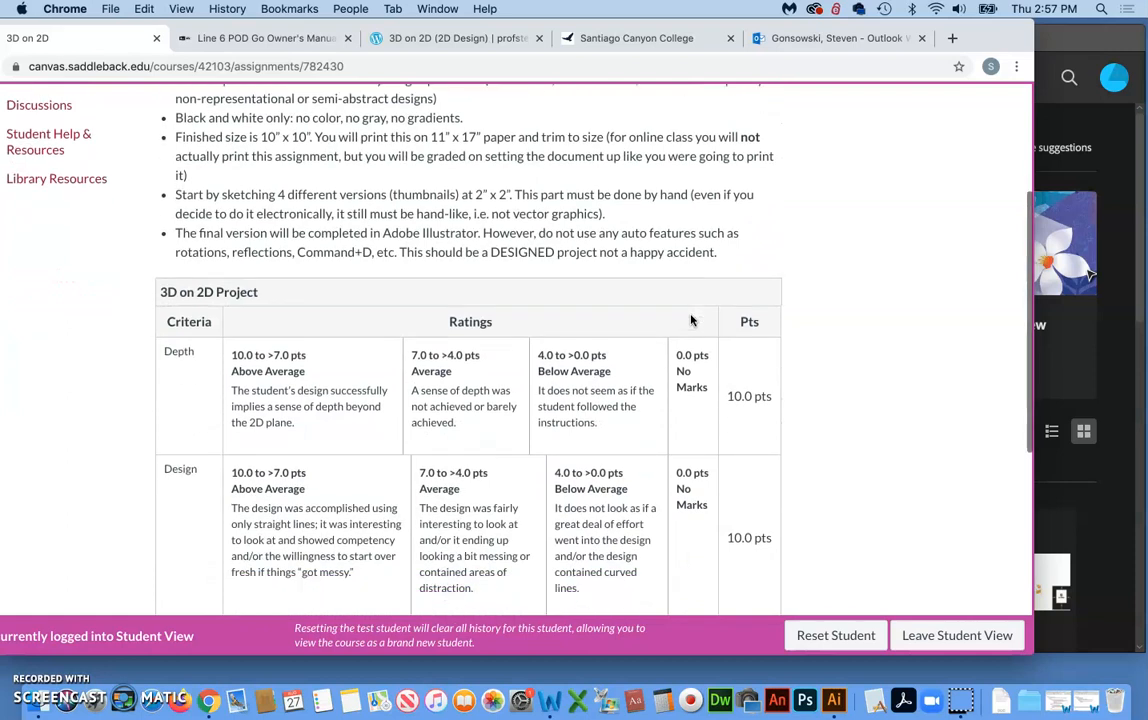
{"action": "scroll", "coordinate": [690, 320], "scroll_direction": "down", "scroll_amount": 9}
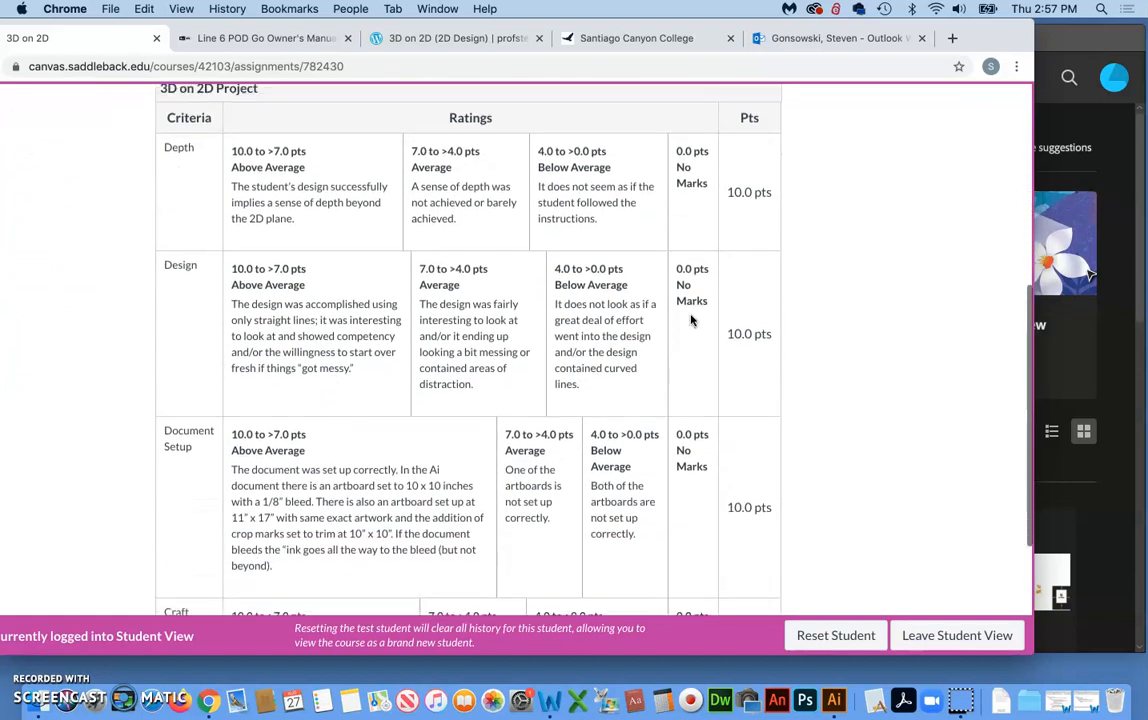
{"action": "scroll", "coordinate": [690, 320], "scroll_direction": "down", "scroll_amount": 4}
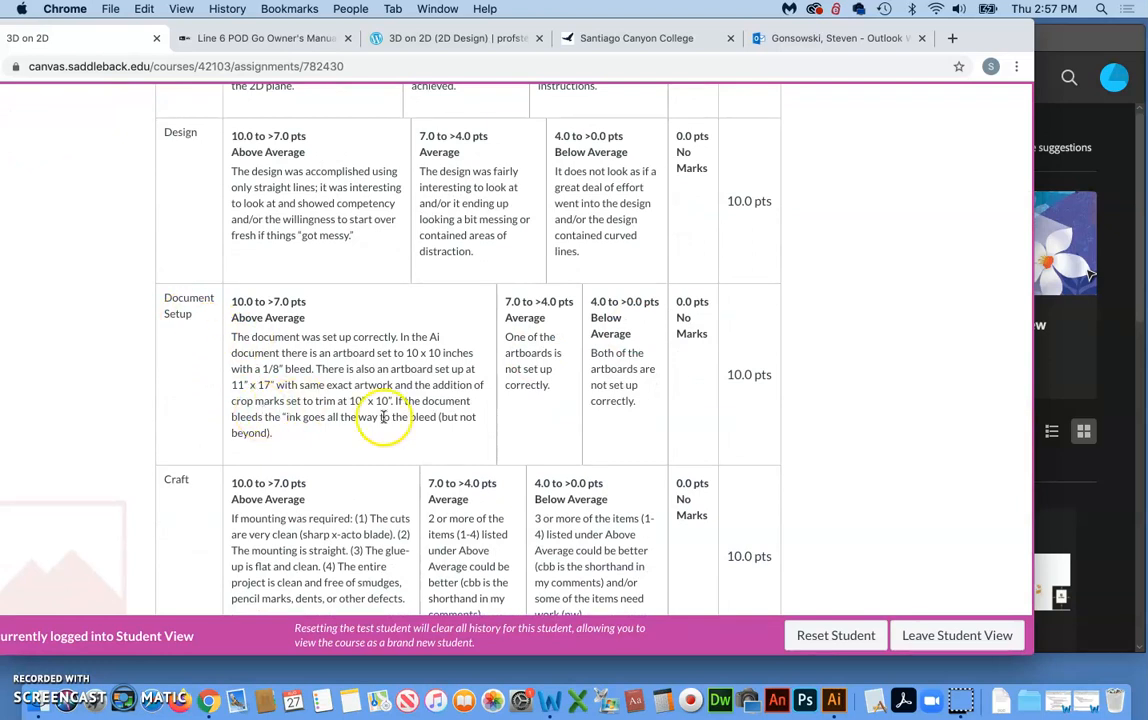
{"action": "scroll", "coordinate": [396, 431], "scroll_direction": "up", "scroll_amount": 9}
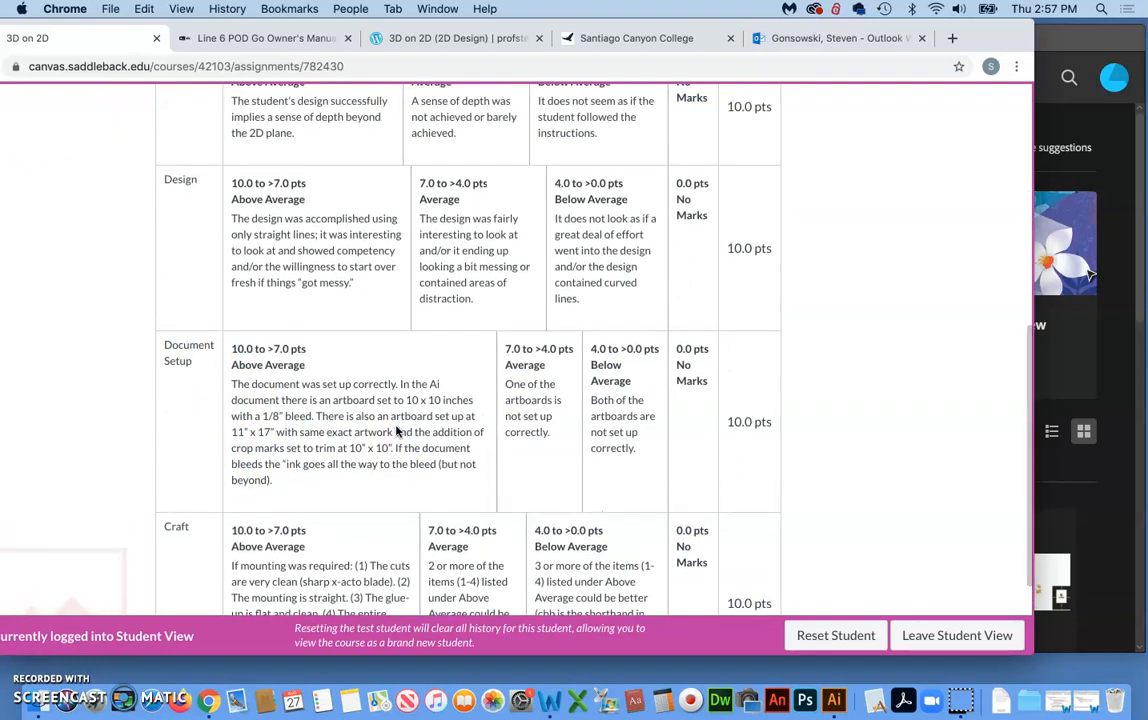
Reread the assignment instructions on the hand-sketched thumbnails and the final Adobe Illustrator version
{"action": "scroll", "coordinate": [396, 431], "scroll_direction": "up", "scroll_amount": 18}
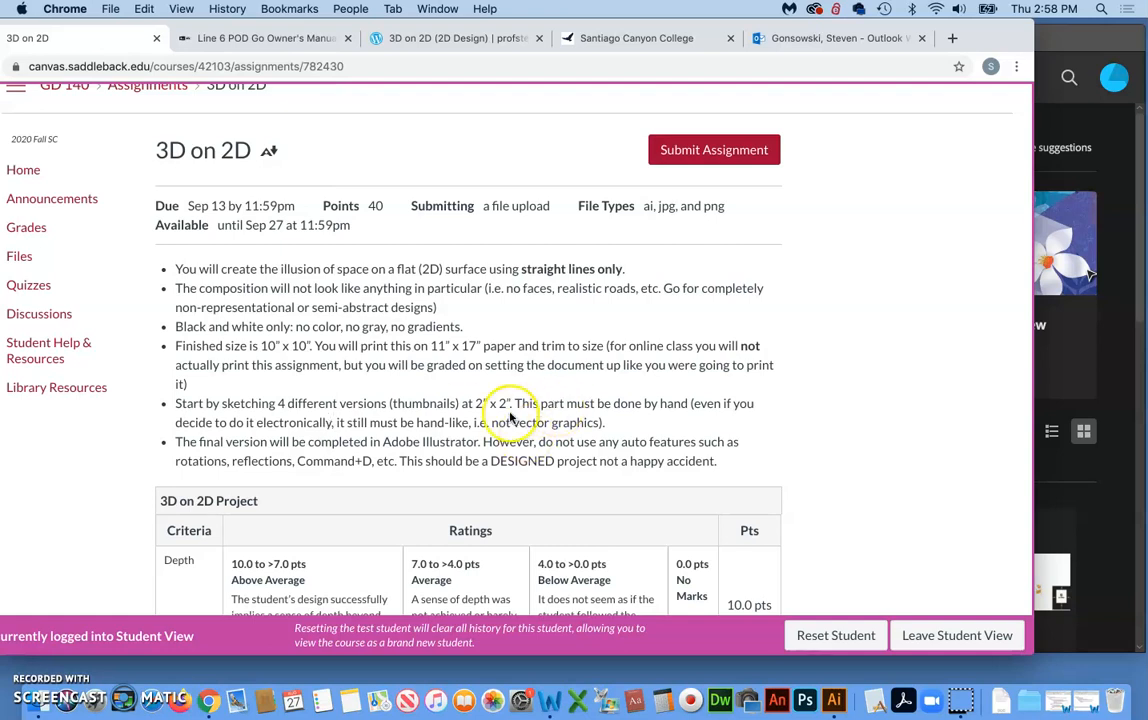
{"action": "scroll", "coordinate": [510, 410], "scroll_direction": "down", "scroll_amount": 1}
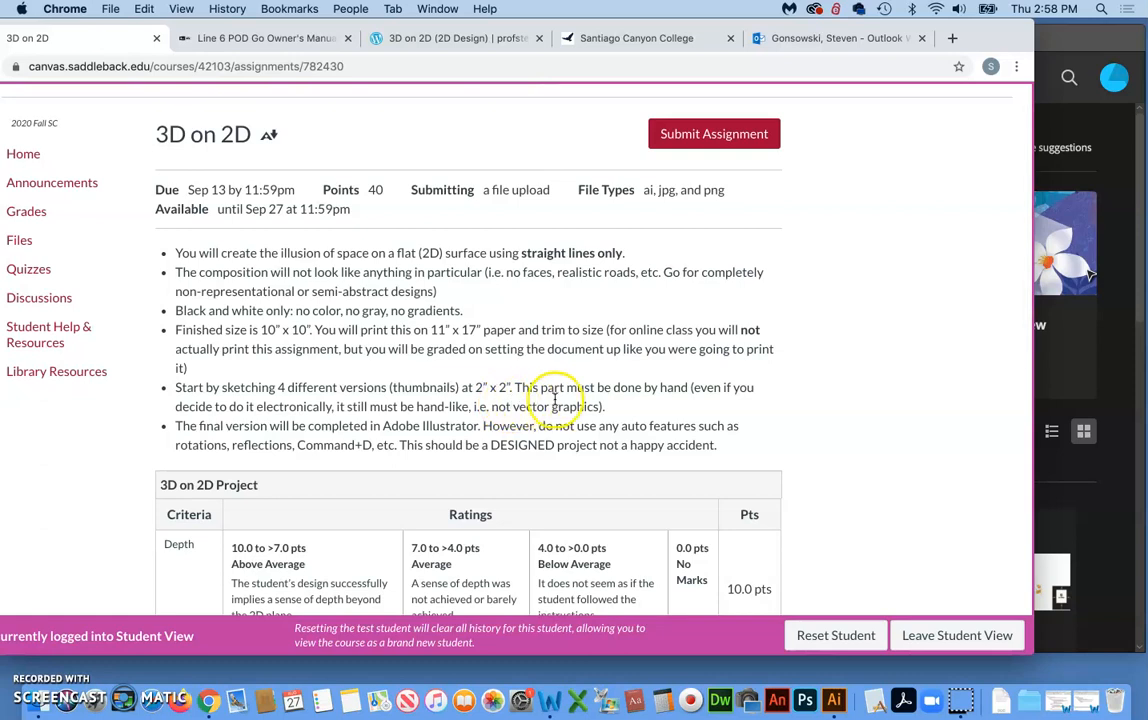
{"action": "scroll", "coordinate": [320, 345], "scroll_direction": "down", "scroll_amount": 2}
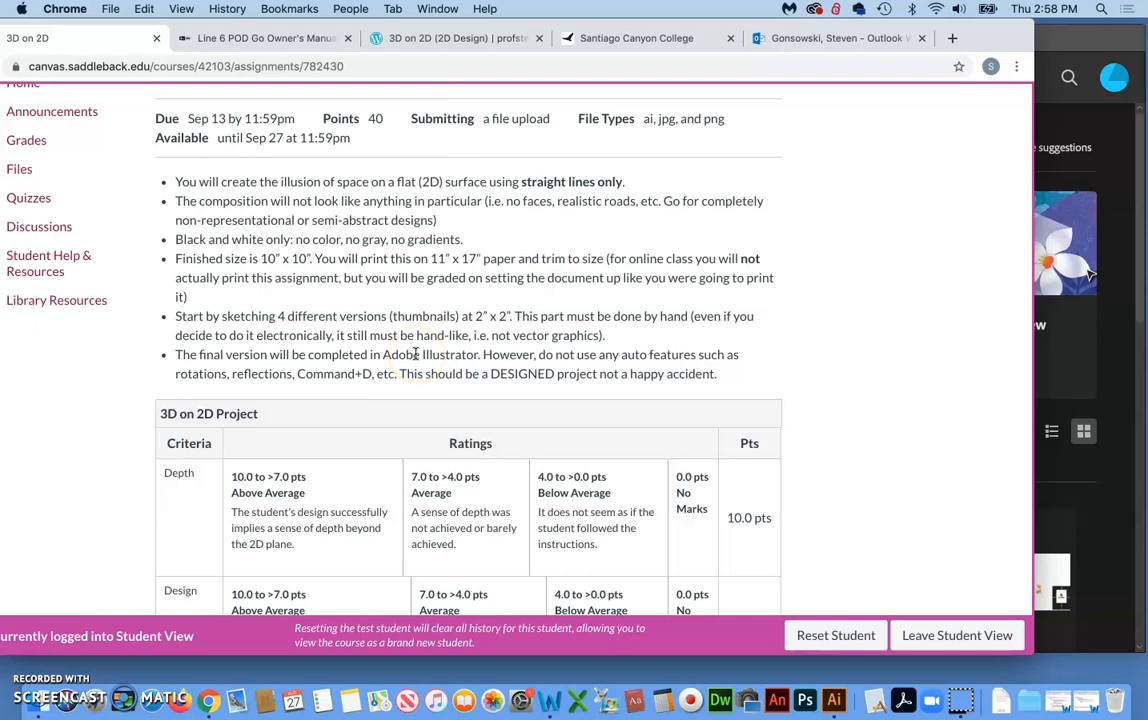
{"action": "scroll", "coordinate": [563, 350], "scroll_direction": "down", "scroll_amount": 2}
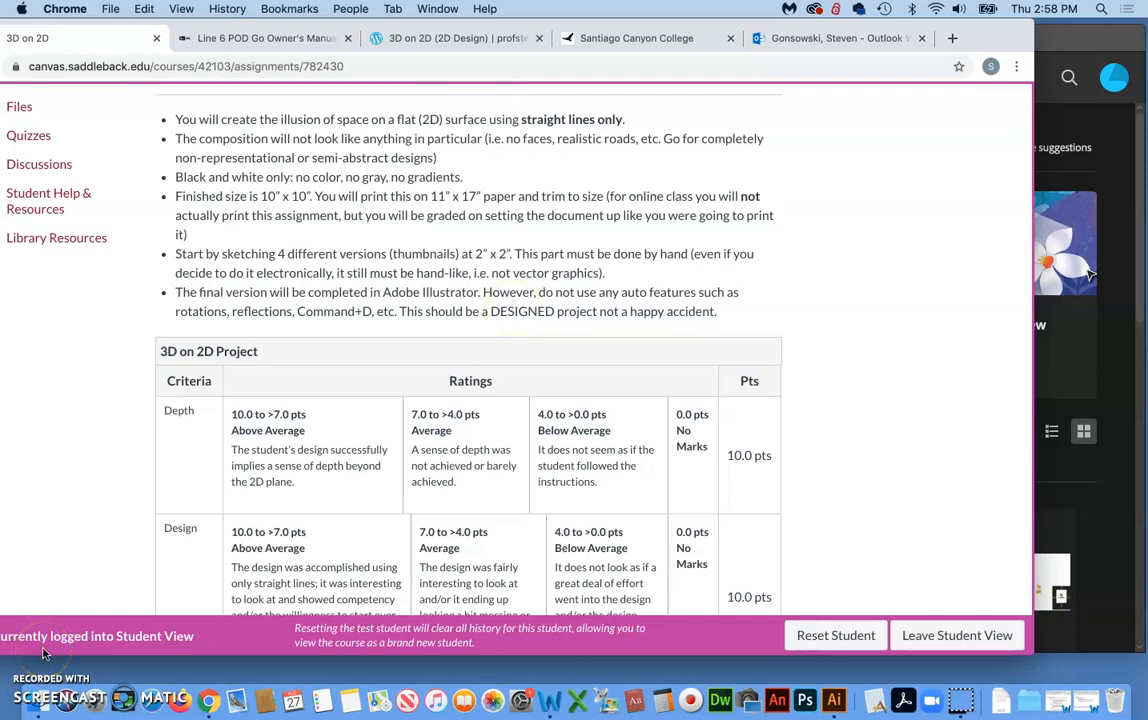
{"action": "scroll", "coordinate": [605, 306], "scroll_direction": "down", "scroll_amount": 1}
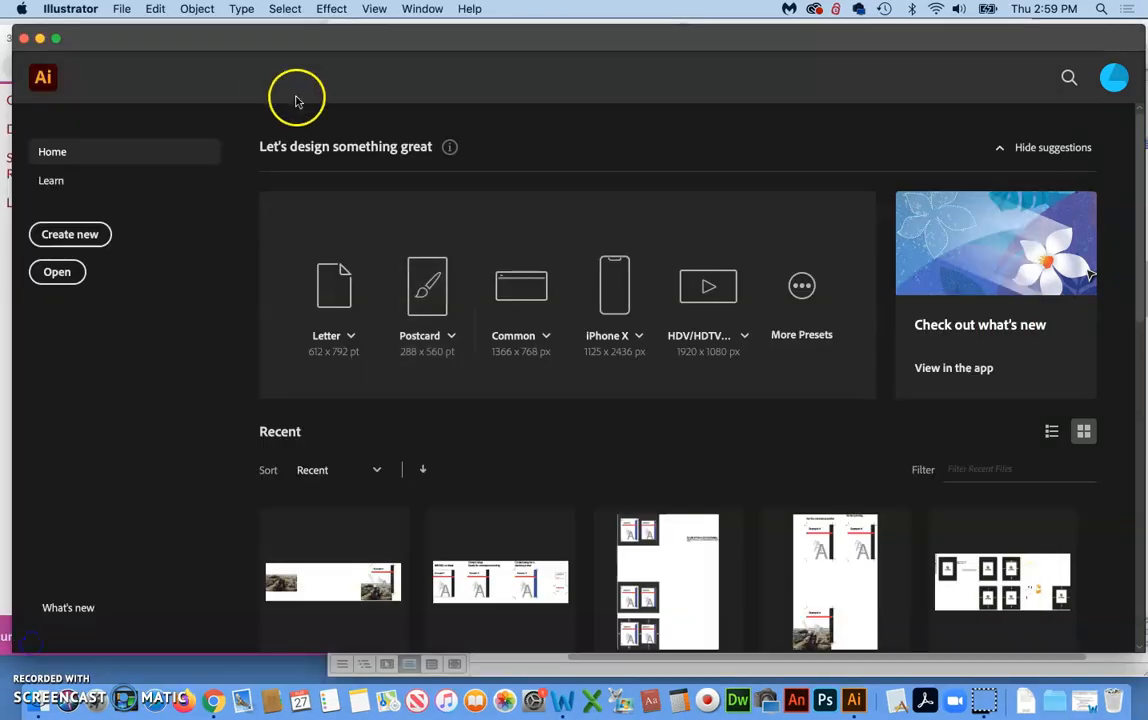
Switch to Illustrator and start a new document, setting its width and height to 10 in each
{"action": "left_click", "coordinate": [271, 89]}
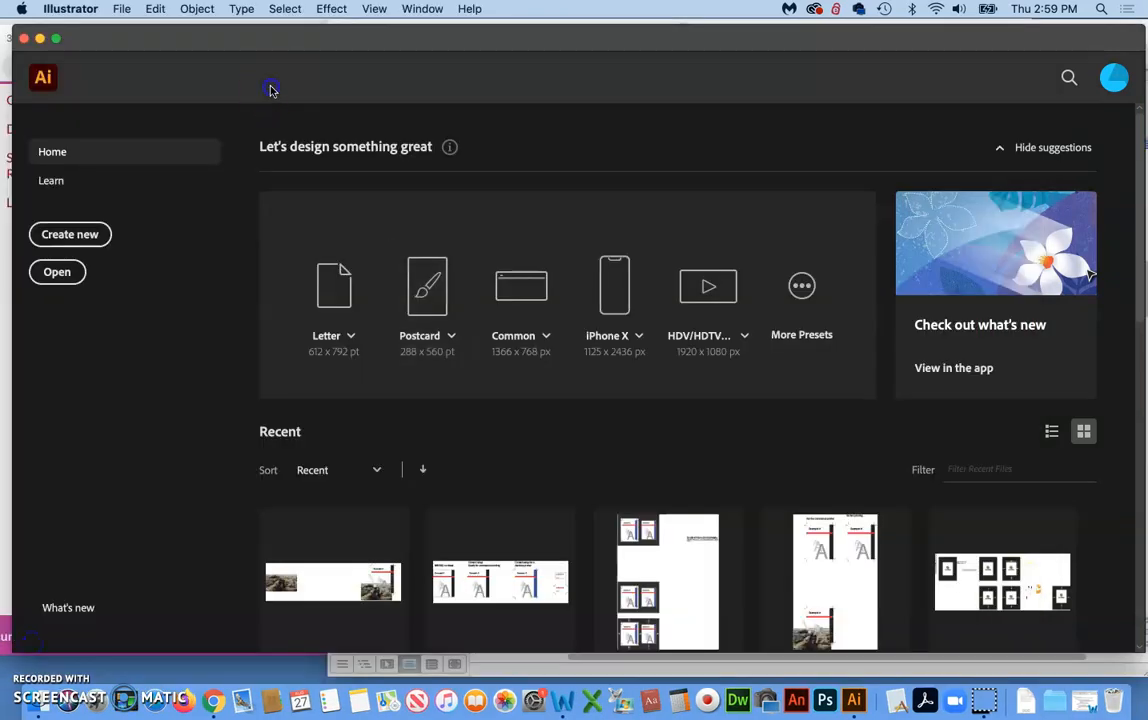
{"action": "left_click", "coordinate": [121, 9]}
{"action": "left_click", "coordinate": [127, 36]}
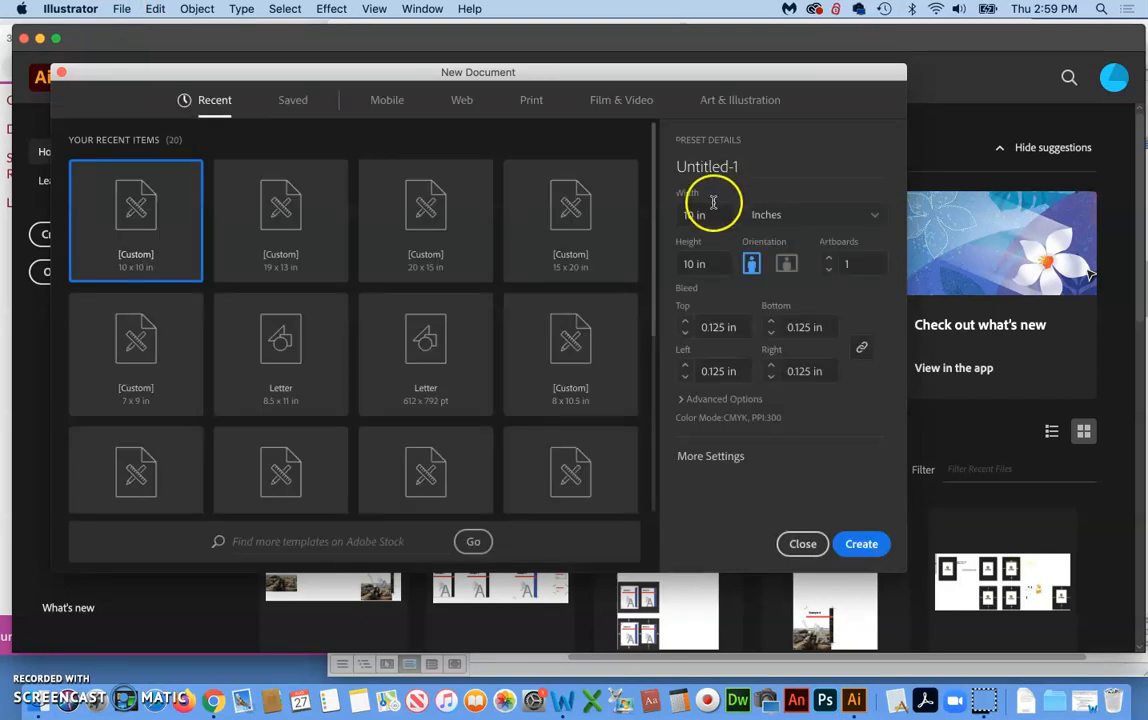
{"action": "left_click", "coordinate": [706, 216]}
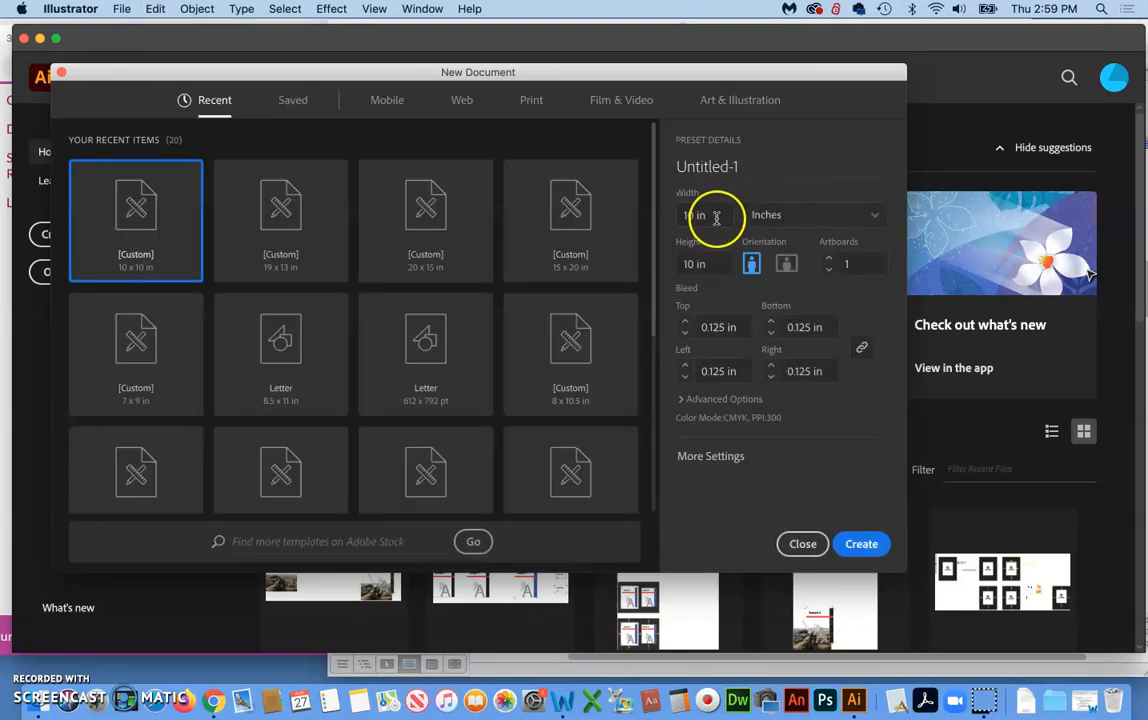
{"action": "type", "text": "10"}
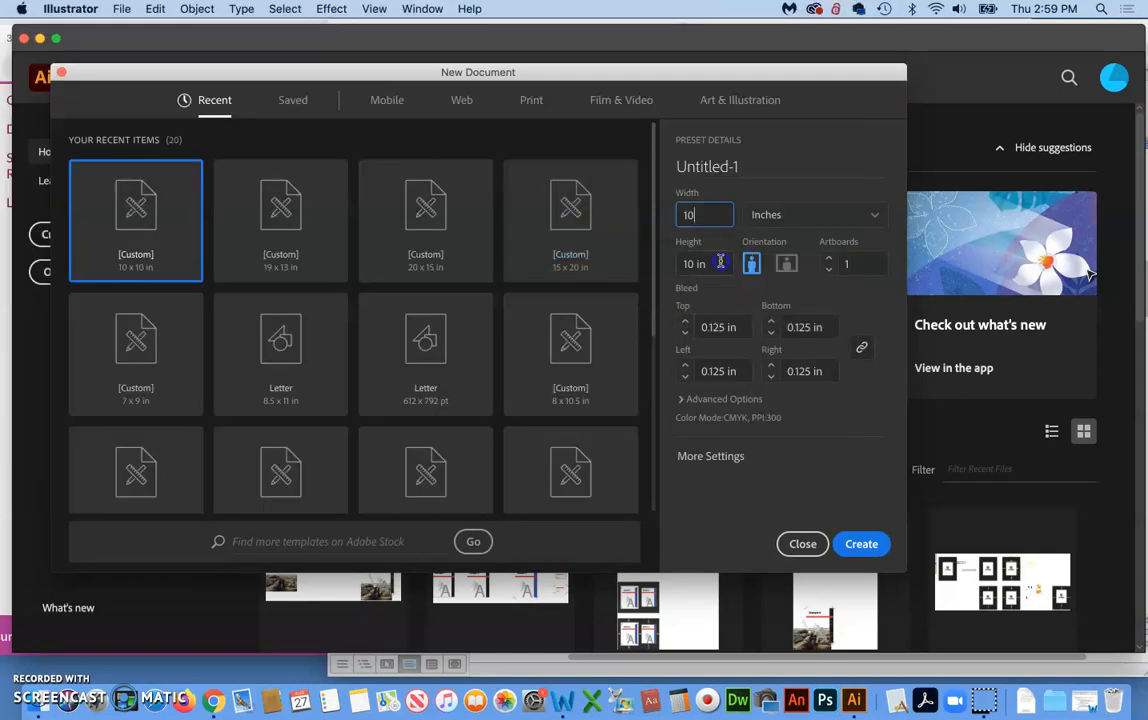
{"action": "key", "text": "Tab"}
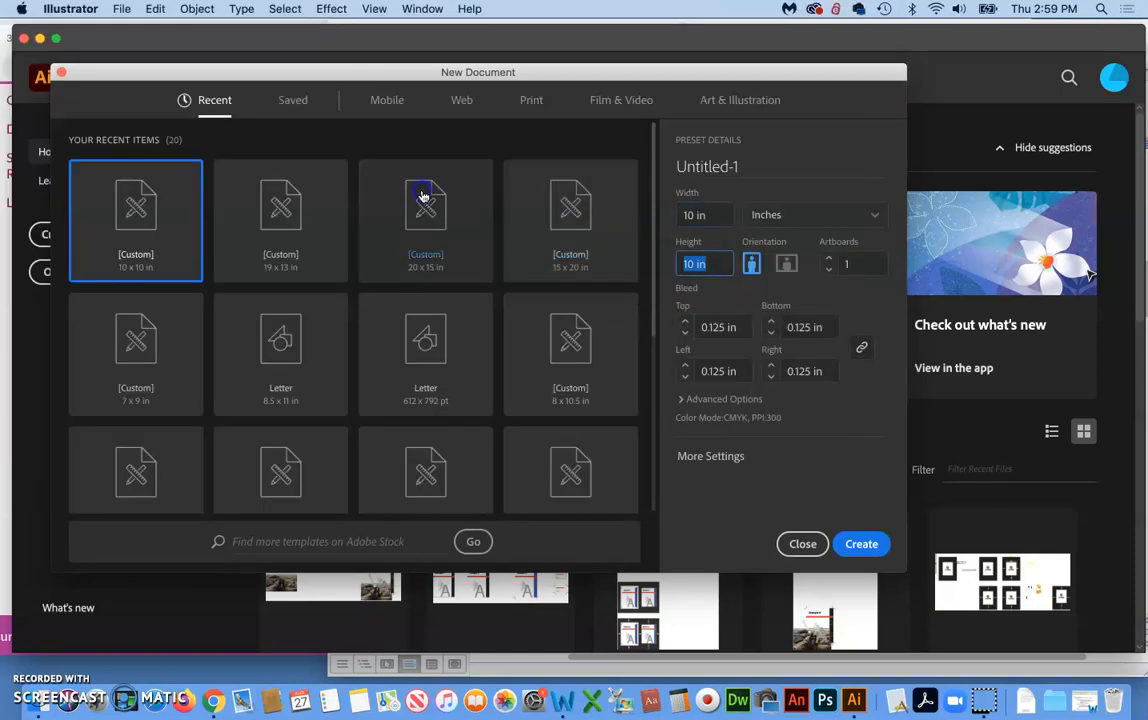
{"action": "type", "text": "10"}
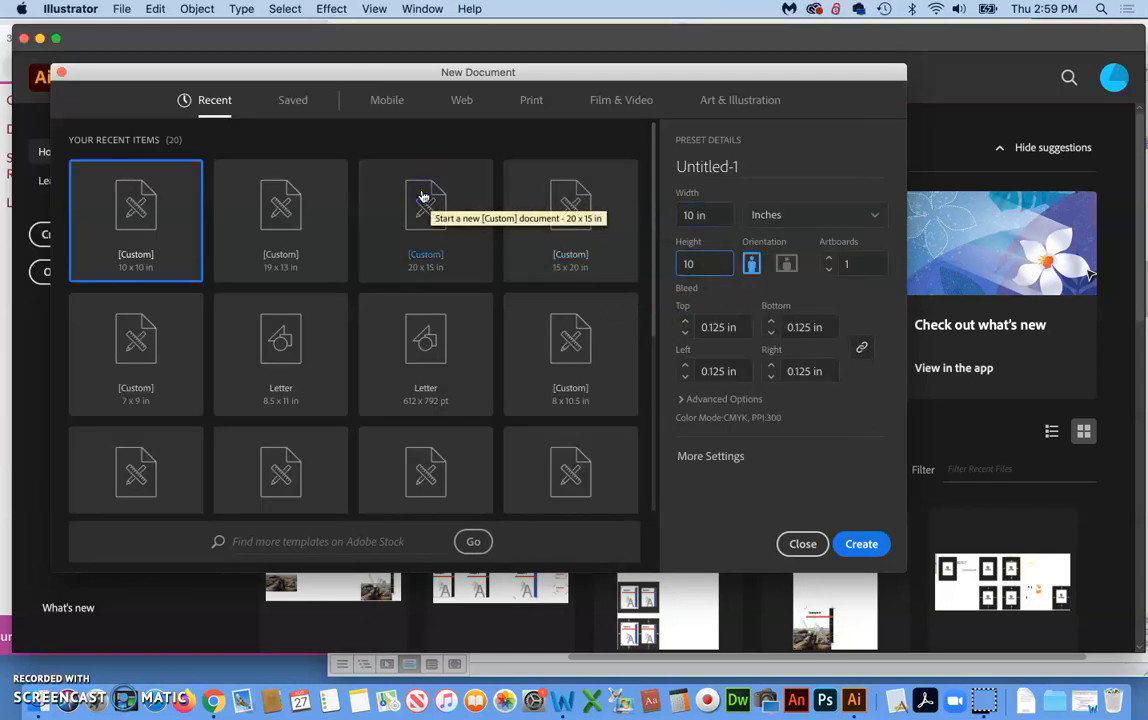
Set the bleed to 0.125 in on all sides and create the document
{"action": "left_click", "coordinate": [685, 333]}
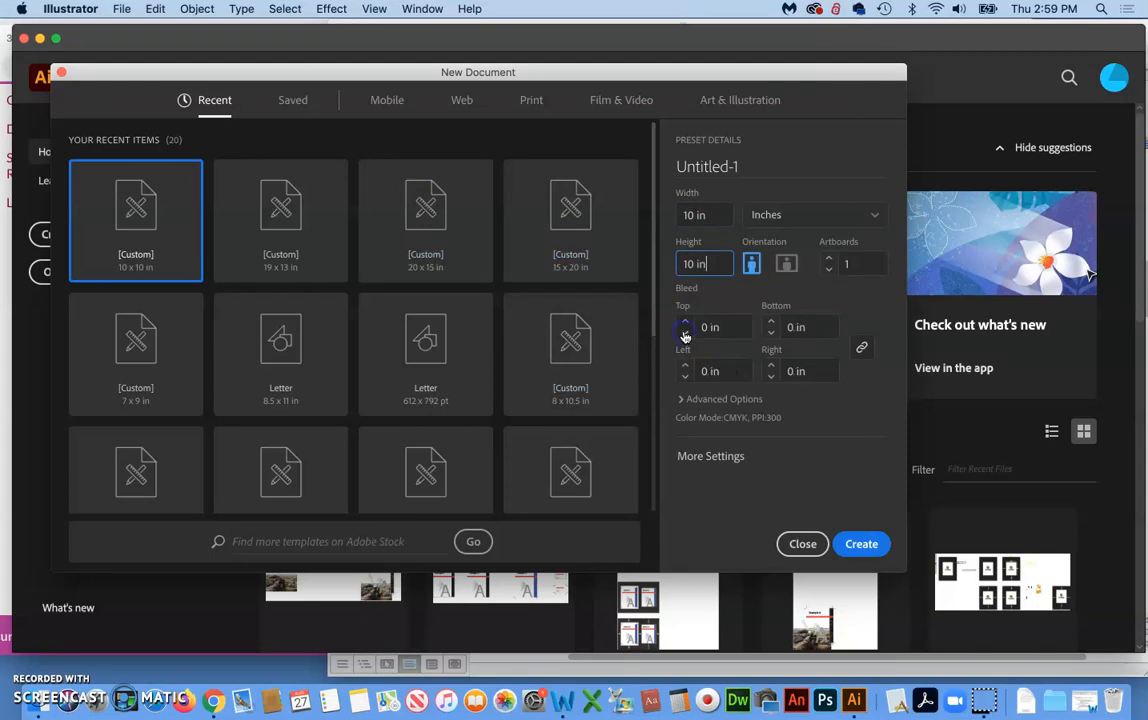
{"action": "left_click", "coordinate": [685, 322]}
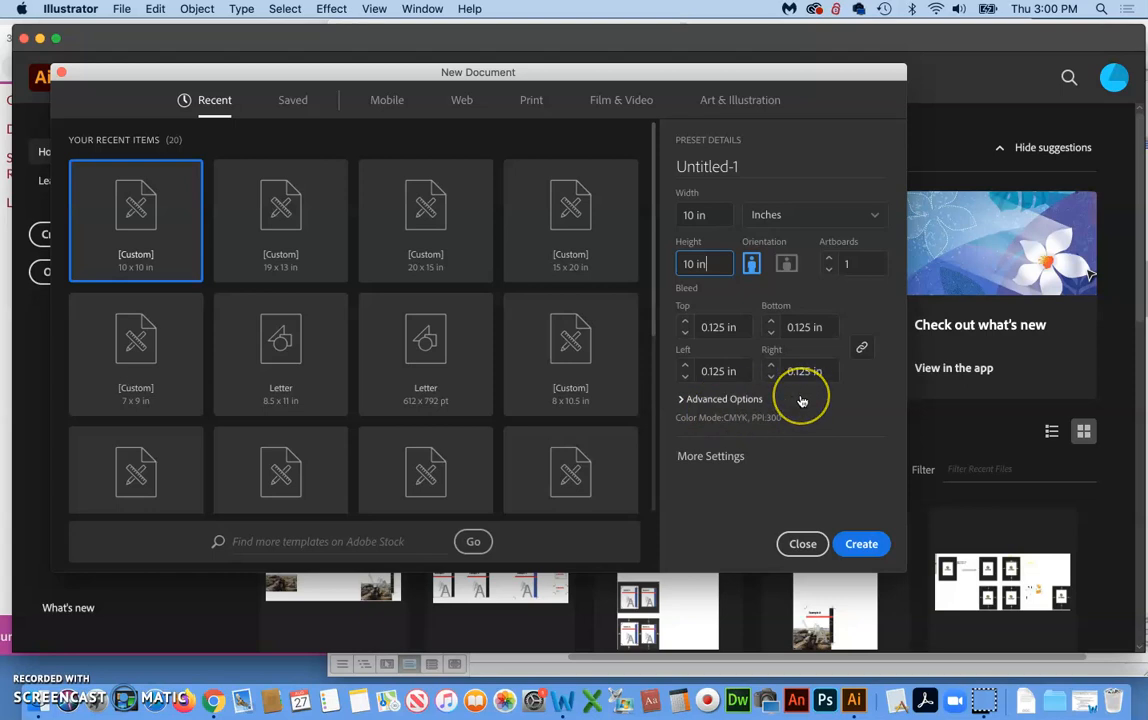
{"action": "left_click", "coordinate": [860, 544]}
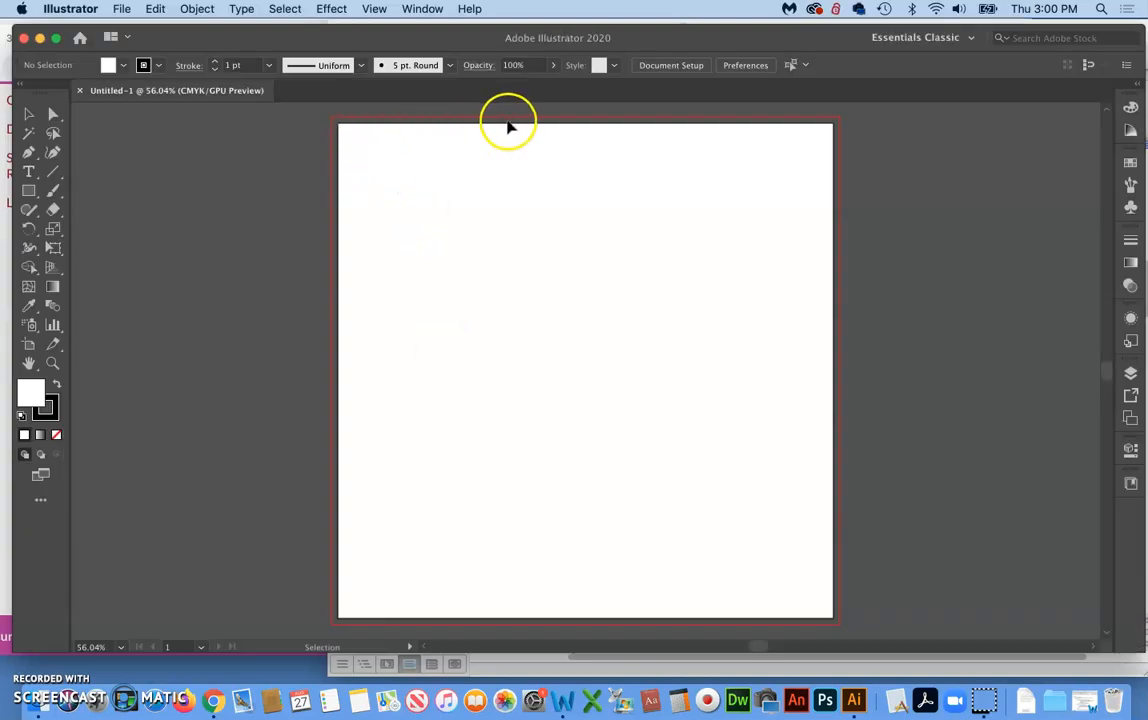
Switch to the Essentials workspace and reset it to its default layout
{"action": "left_click", "coordinate": [32, 635]}
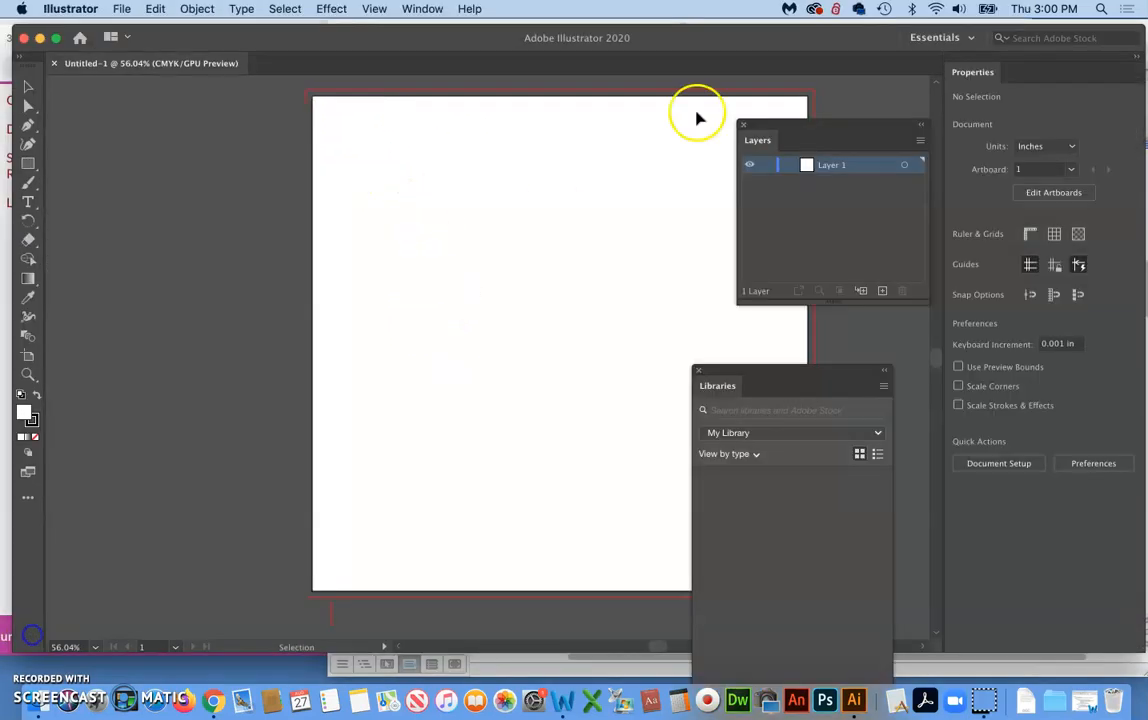
{"action": "left_click", "coordinate": [936, 40]}
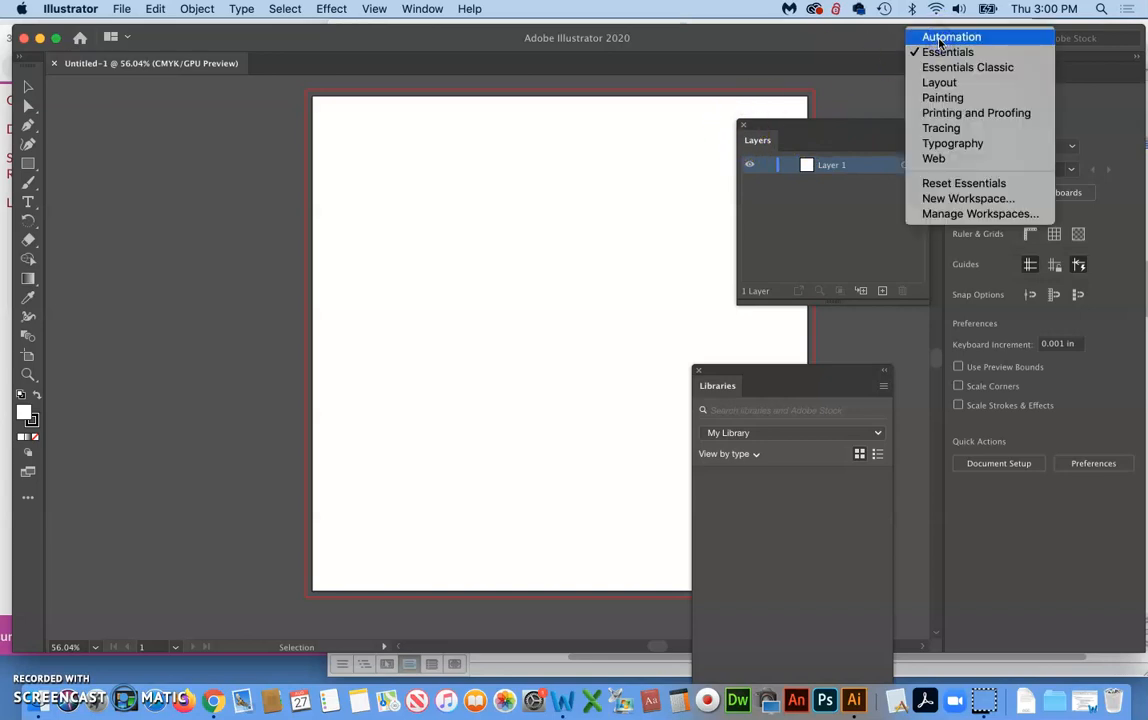
{"action": "left_click", "coordinate": [940, 55]}
{"action": "left_click", "coordinate": [946, 38]}
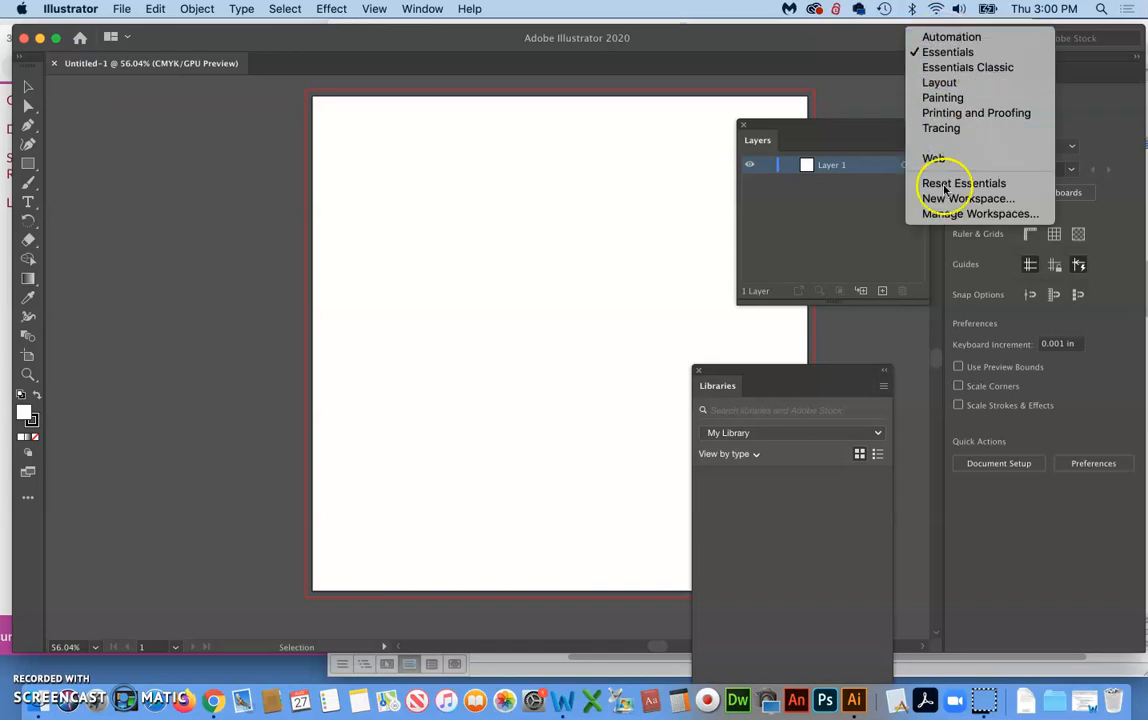
{"action": "left_click", "coordinate": [950, 186]}
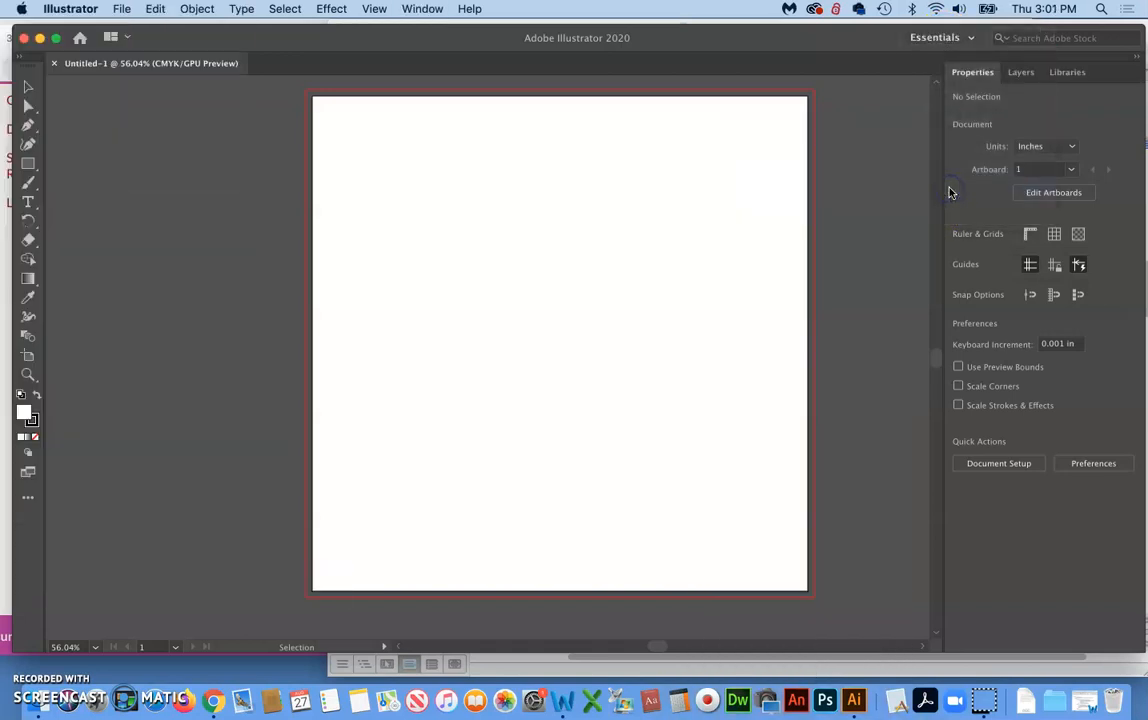
Switch to the Word project notes and read the points on the Pen tool, open and closed paths, and the Rectangle tool
{"action": "left_click", "coordinate": [28, 637]}
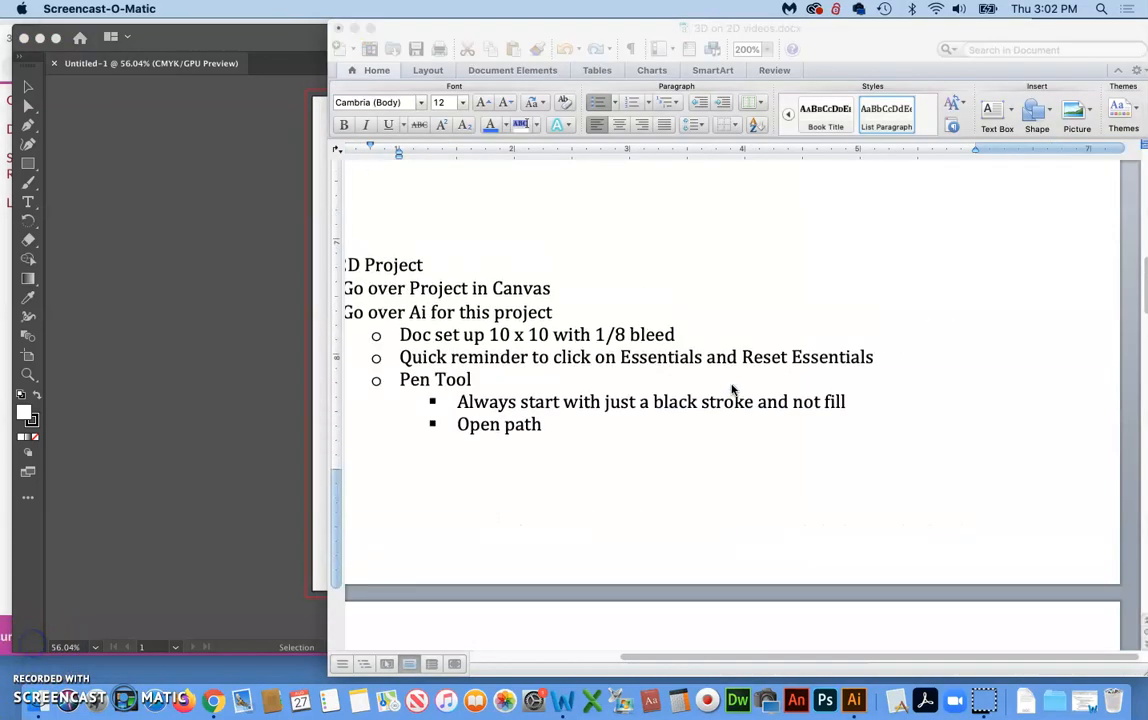
{"action": "scroll", "coordinate": [731, 389], "scroll_direction": "left", "scroll_amount": 3}
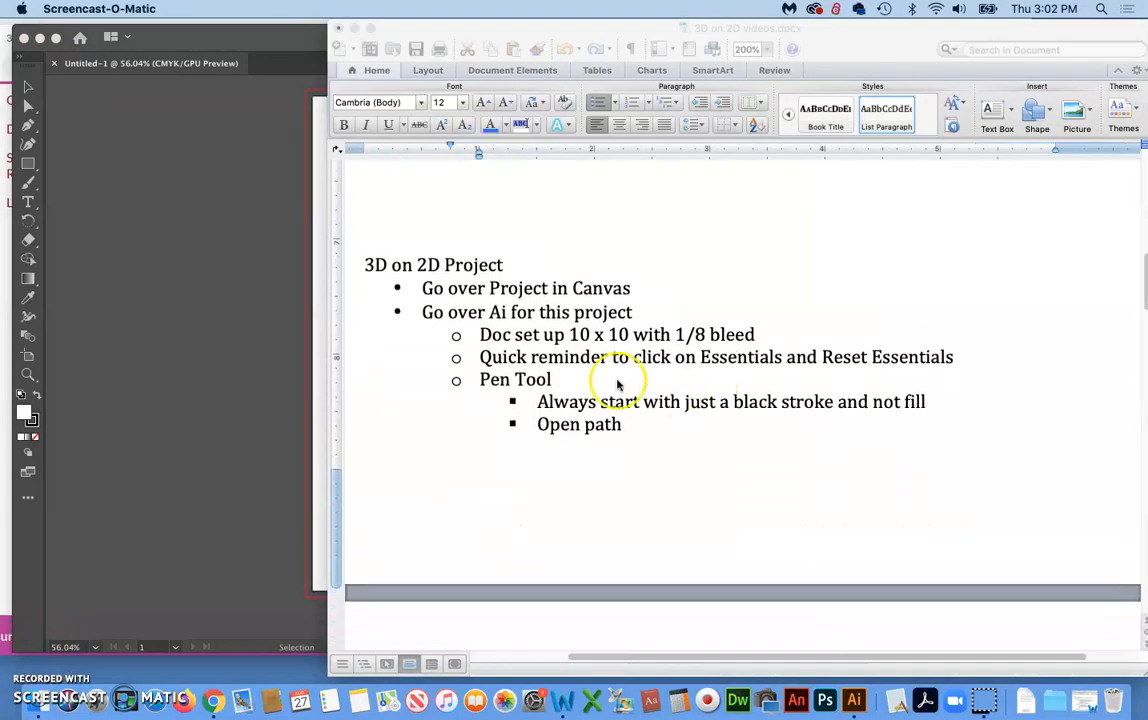
{"action": "scroll", "coordinate": [618, 402], "scroll_direction": "down", "scroll_amount": 5}
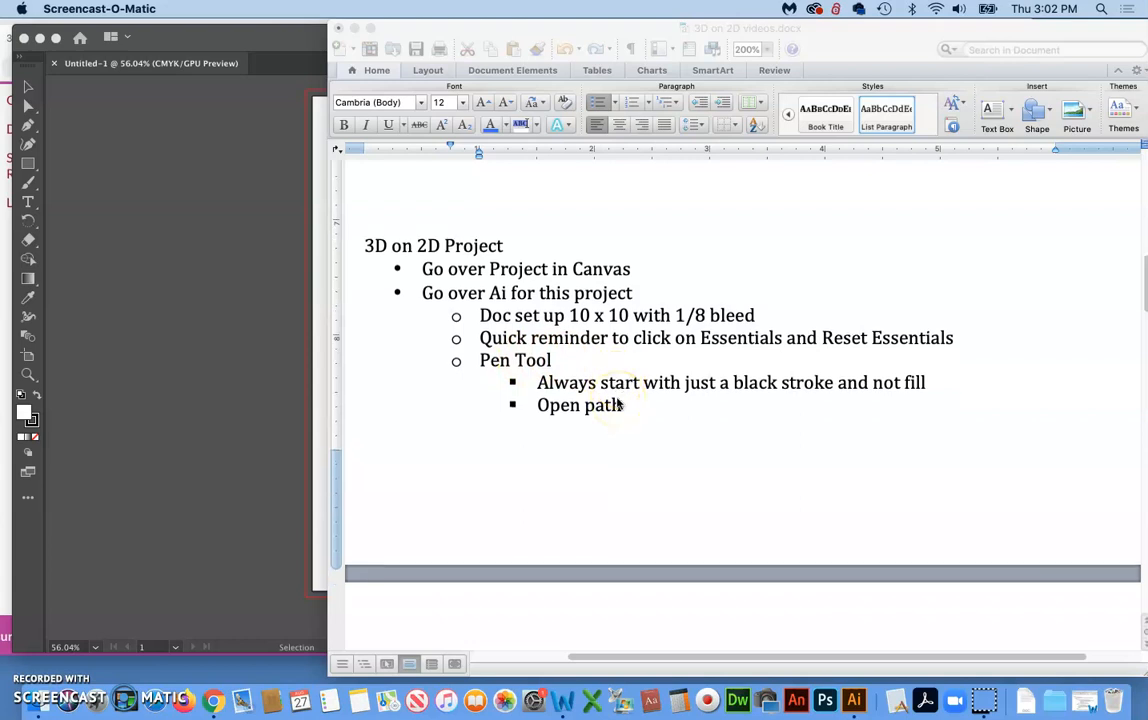
{"action": "scroll", "coordinate": [618, 402], "scroll_direction": "down", "scroll_amount": 3}
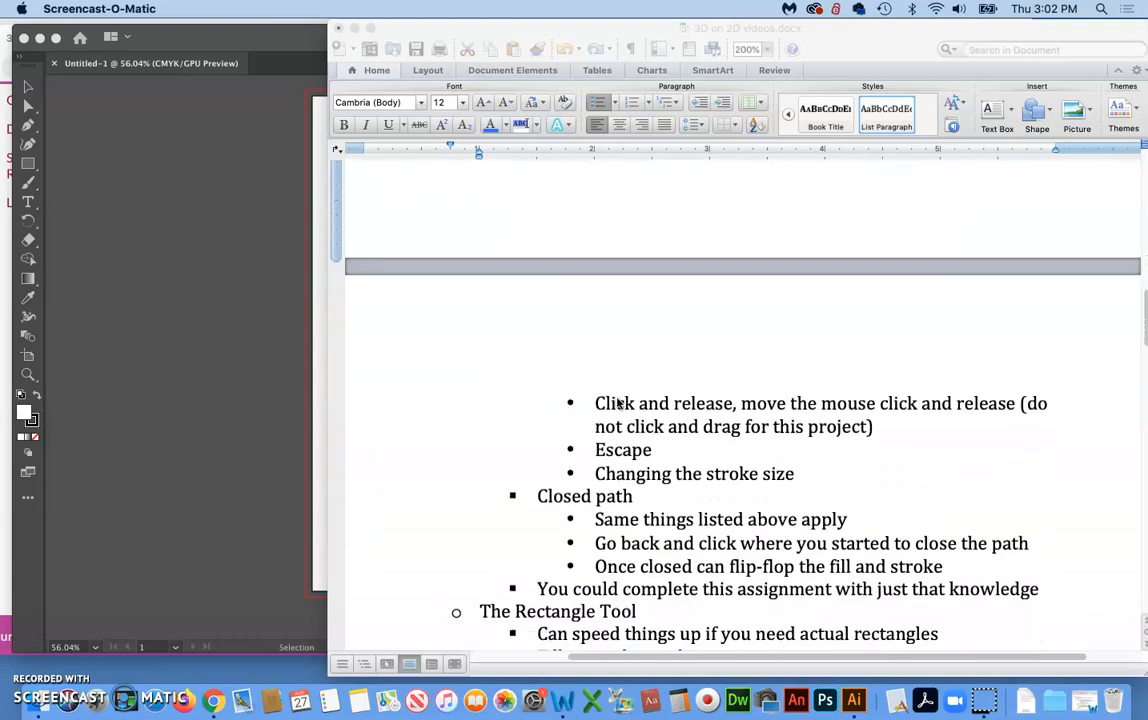
{"action": "scroll", "coordinate": [618, 402], "scroll_direction": "up", "scroll_amount": 4}
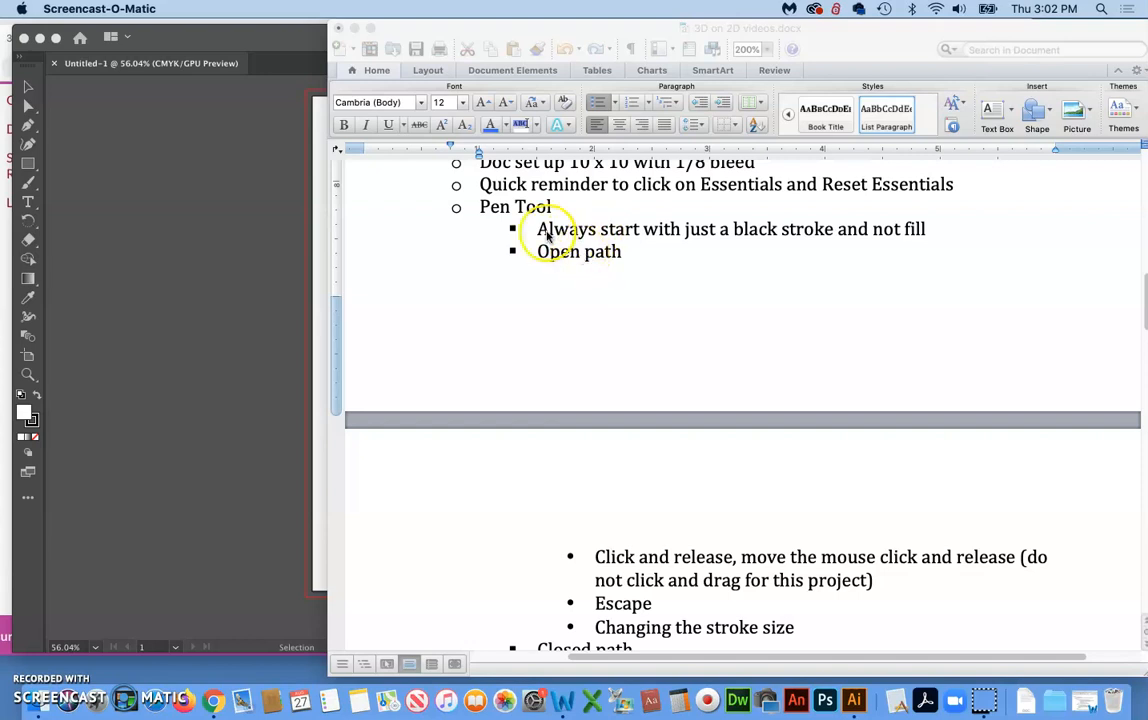
{"action": "scroll", "coordinate": [699, 387], "scroll_direction": "down", "scroll_amount": 5}
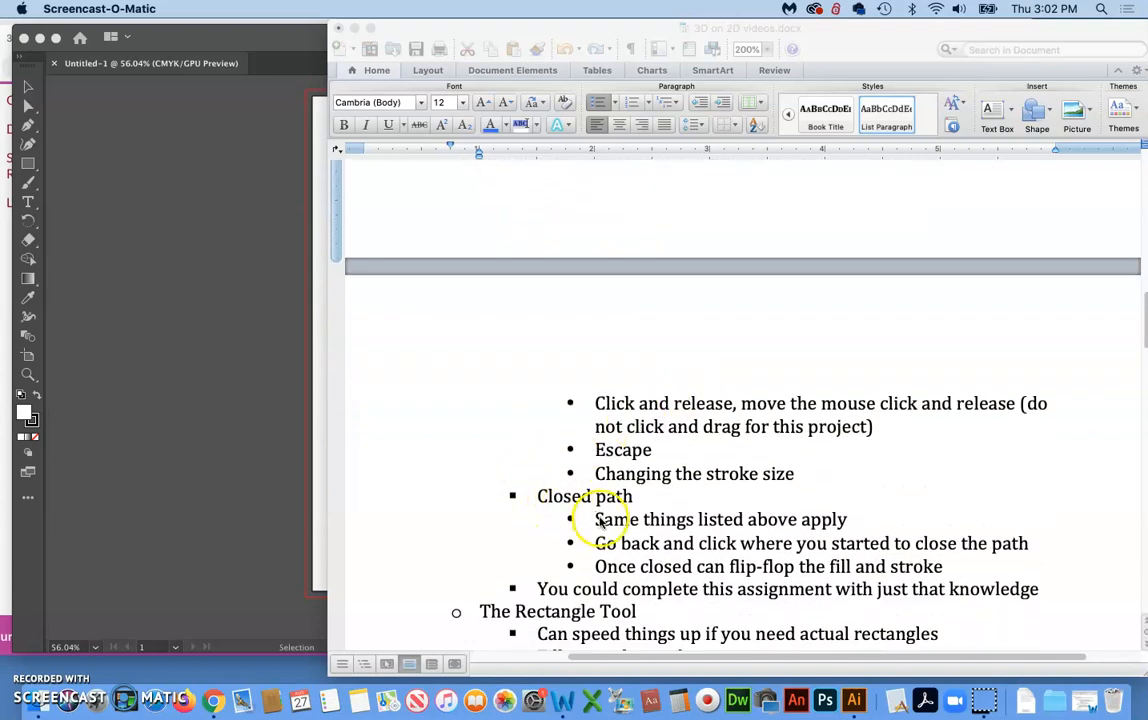
{"action": "scroll", "coordinate": [597, 520], "scroll_direction": "down", "scroll_amount": 2}
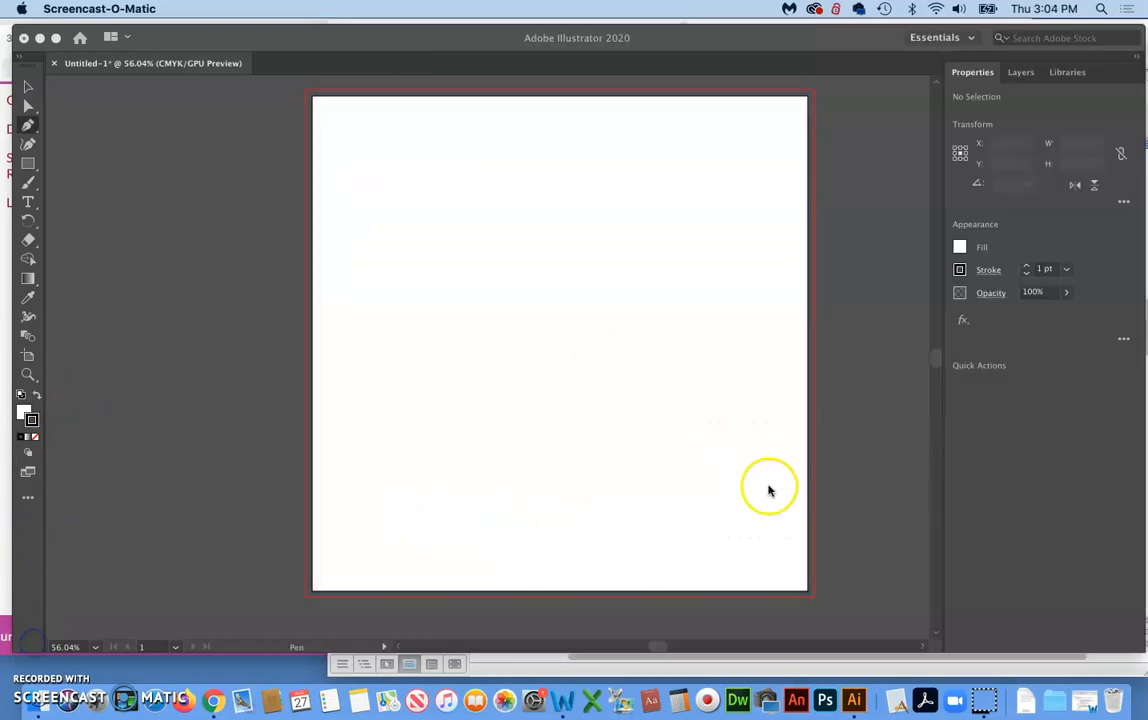
Return to Illustrator, activate the Pen tool and close the floating Color panel
{"action": "left_click", "coordinate": [769, 487]}
{"action": "key", "text": "p"}
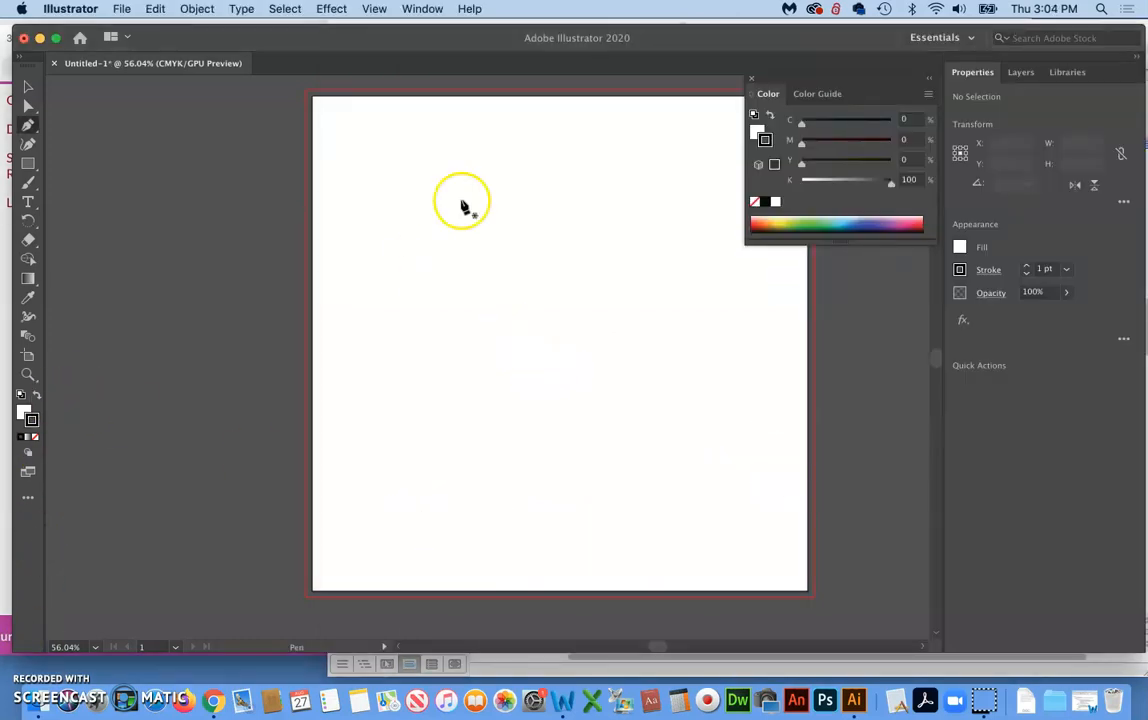
{"action": "left_click", "coordinate": [751, 78]}
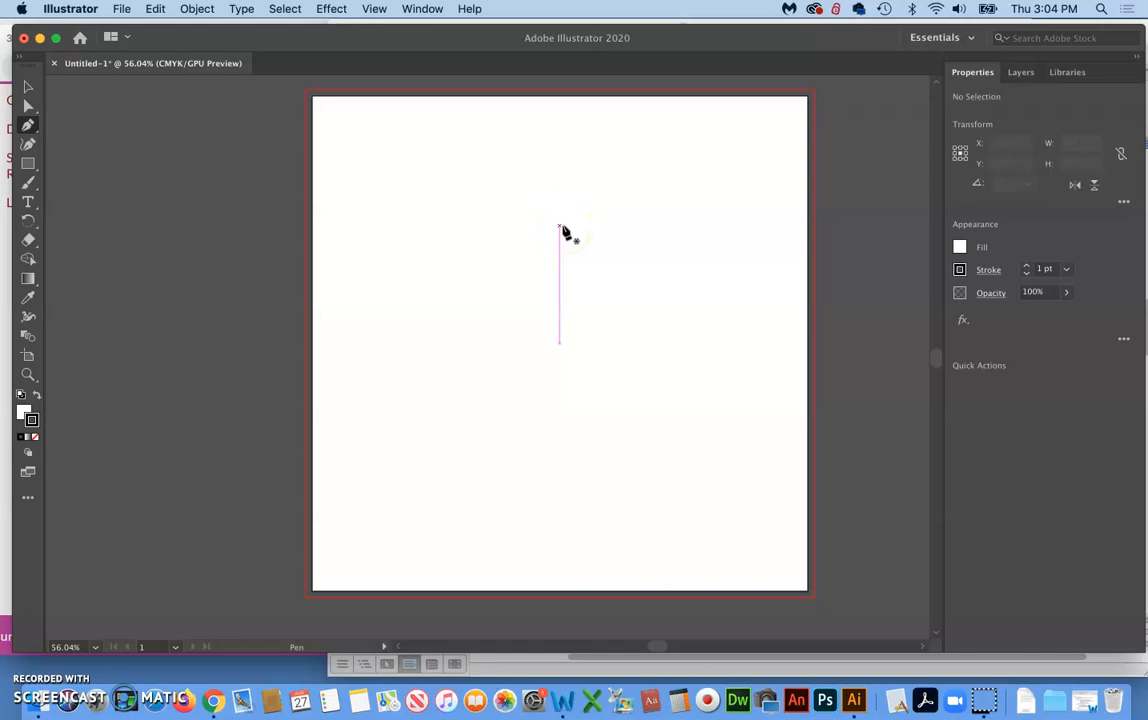
{"action": "left_click", "coordinate": [468, 252]}
{"action": "left_click", "coordinate": [464, 253]}
{"action": "left_click", "coordinate": [425, 256]}
{"action": "left_click", "coordinate": [448, 301]}
{"action": "left_click", "coordinate": [488, 301]}
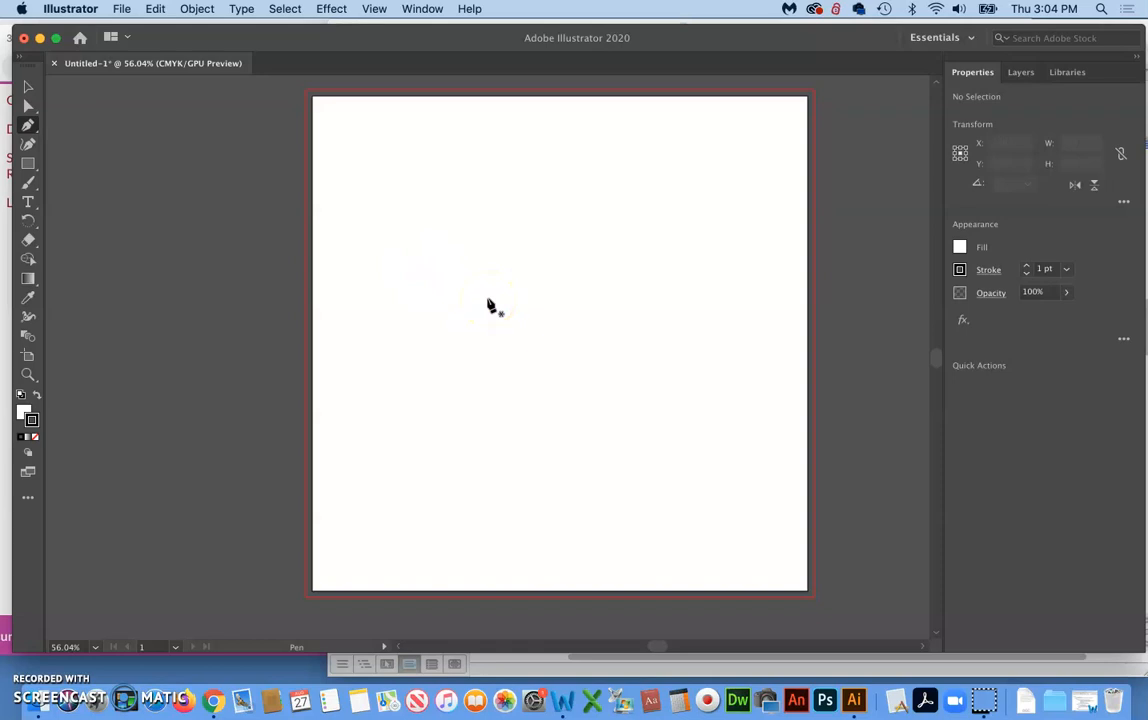
{"action": "left_click", "coordinate": [27, 87]}
{"action": "left_click", "coordinate": [144, 258]}
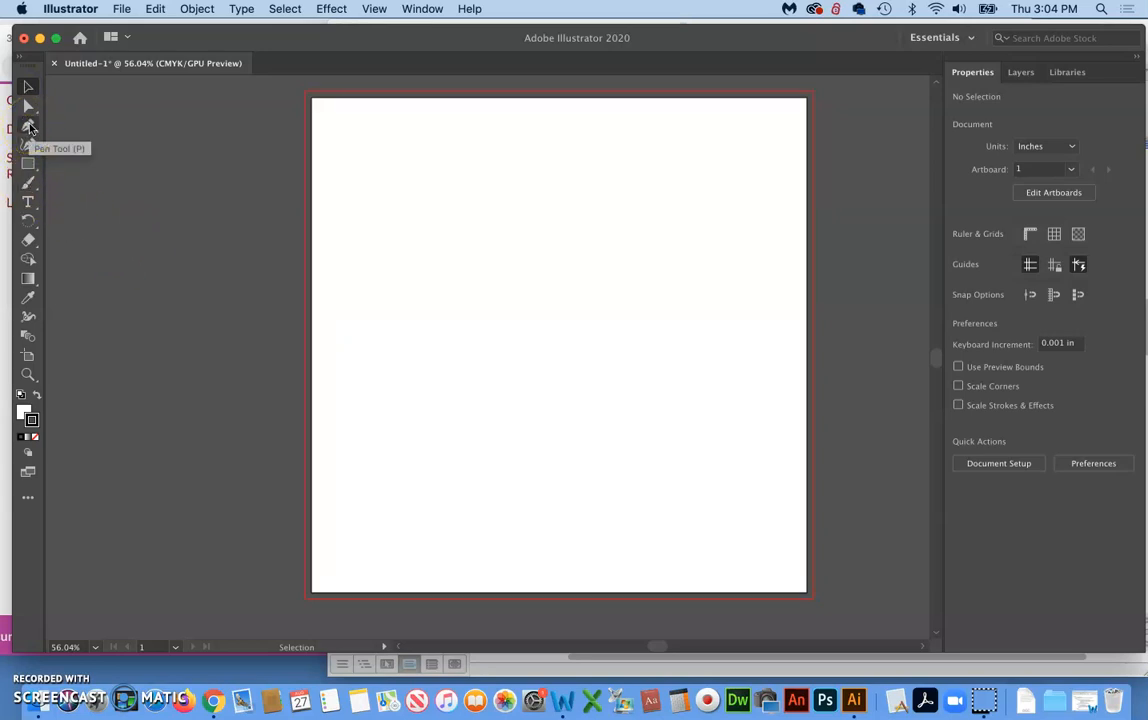
Switch to the Anchor Point tool hidden in the Pen tool group, and return to the Pen tool
{"action": "left_click", "coordinate": [30, 127]}
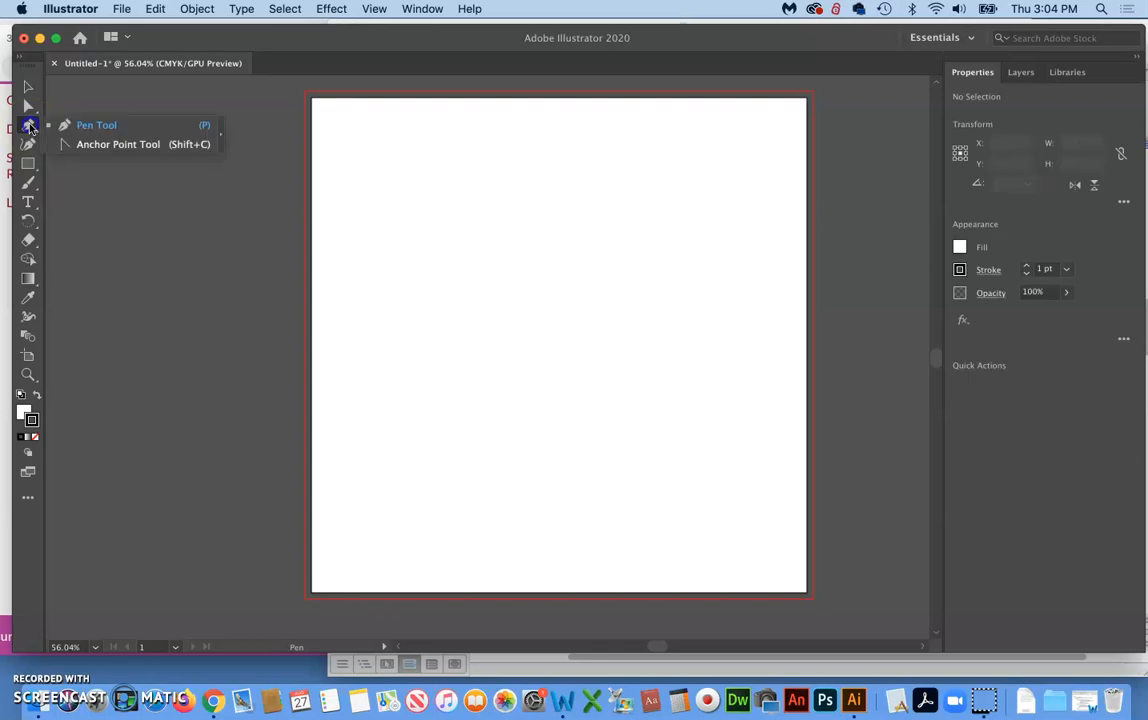
{"action": "left_click", "coordinate": [90, 146]}
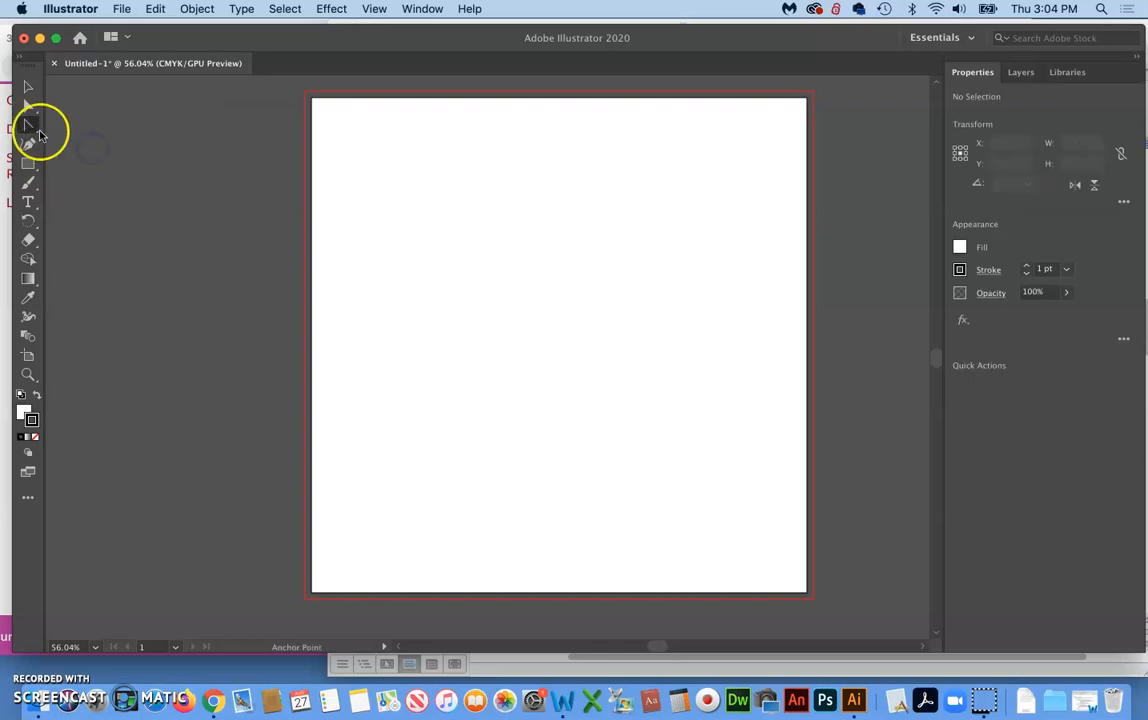
{"action": "left_click", "coordinate": [28, 123]}
{"action": "left_click", "coordinate": [97, 125]}
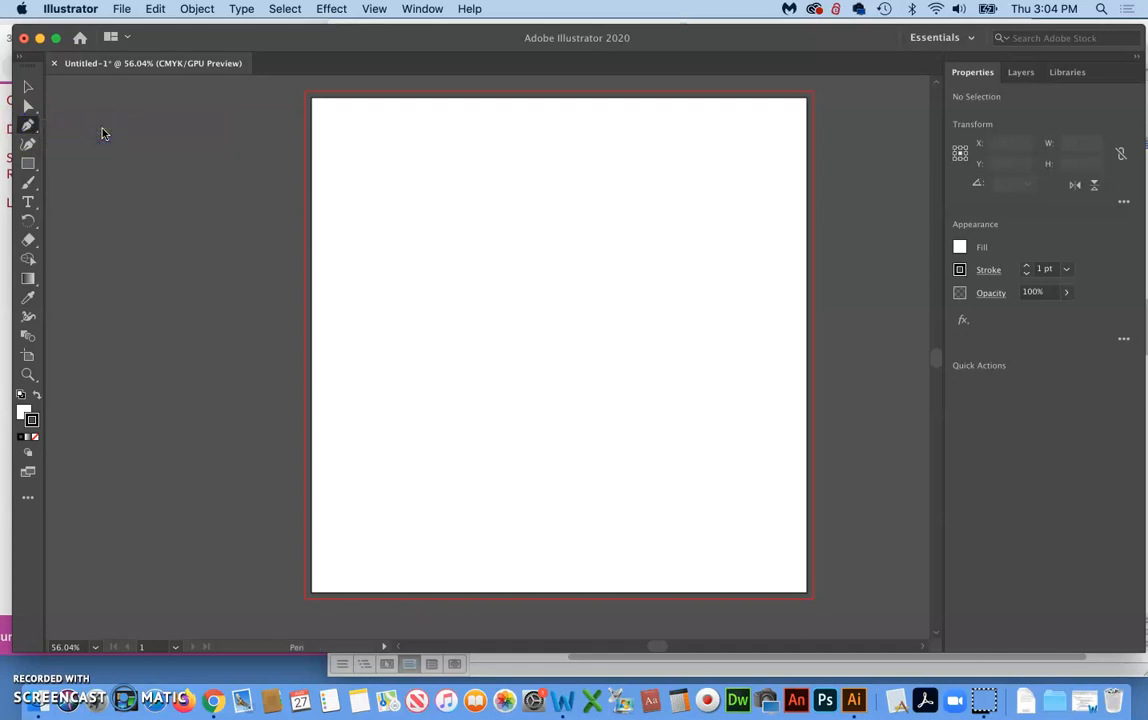
Set the stroke colour to black and the fill to None
{"action": "left_click", "coordinate": [36, 424]}
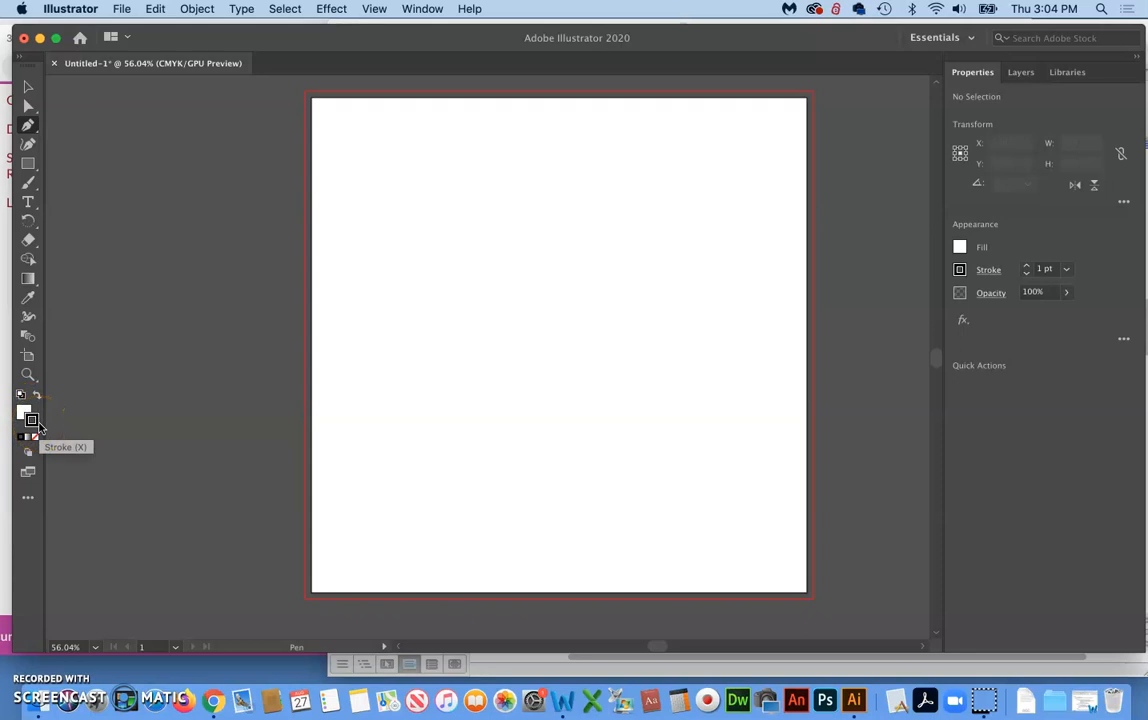
{"action": "left_click", "coordinate": [37, 423]}
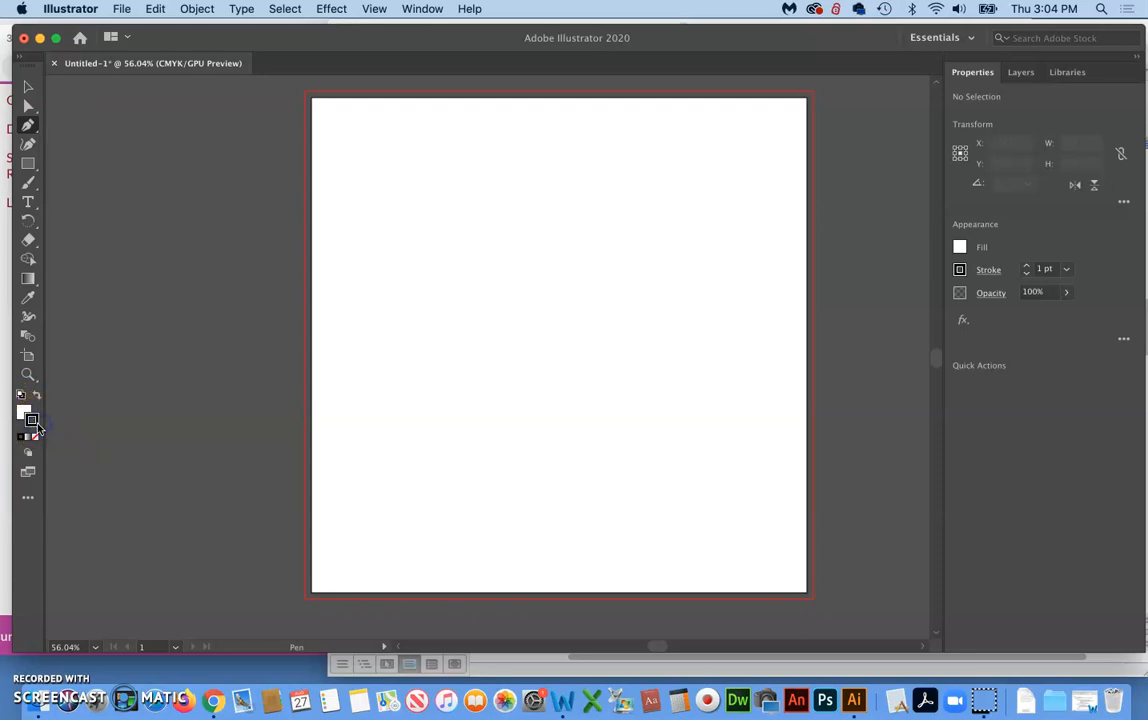
{"action": "left_click", "coordinate": [25, 410]}
{"action": "left_click", "coordinate": [33, 422]}
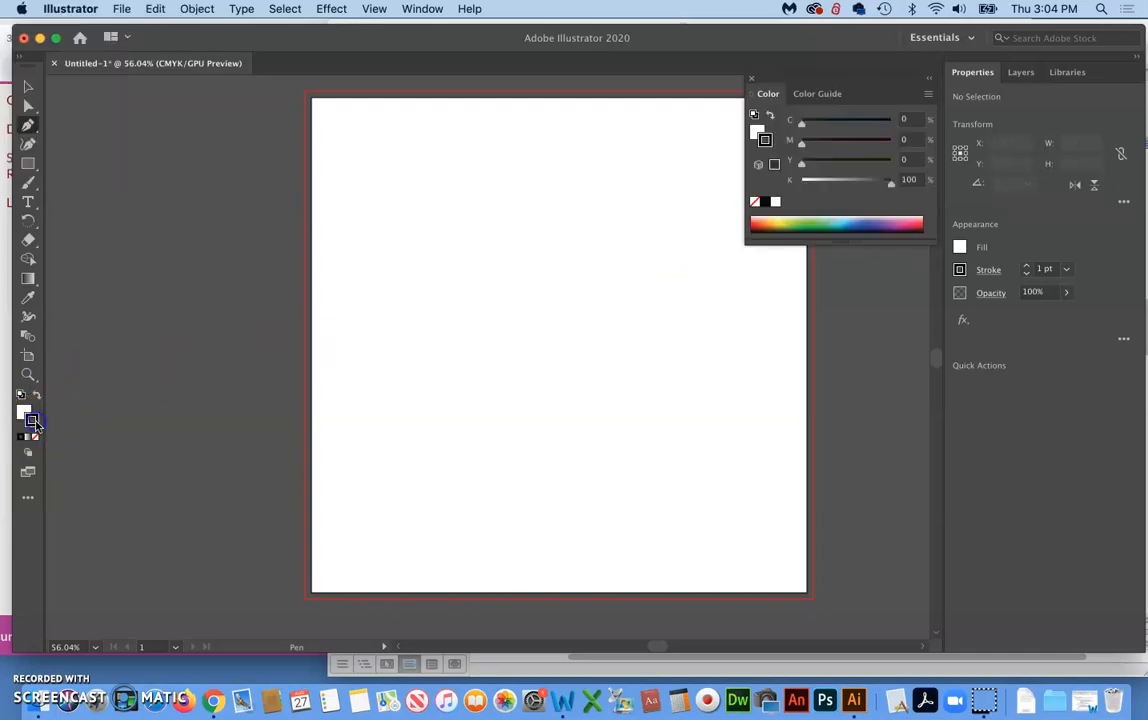
{"action": "scroll", "coordinate": [494, 303], "scroll_direction": "left", "scroll_amount": 2}
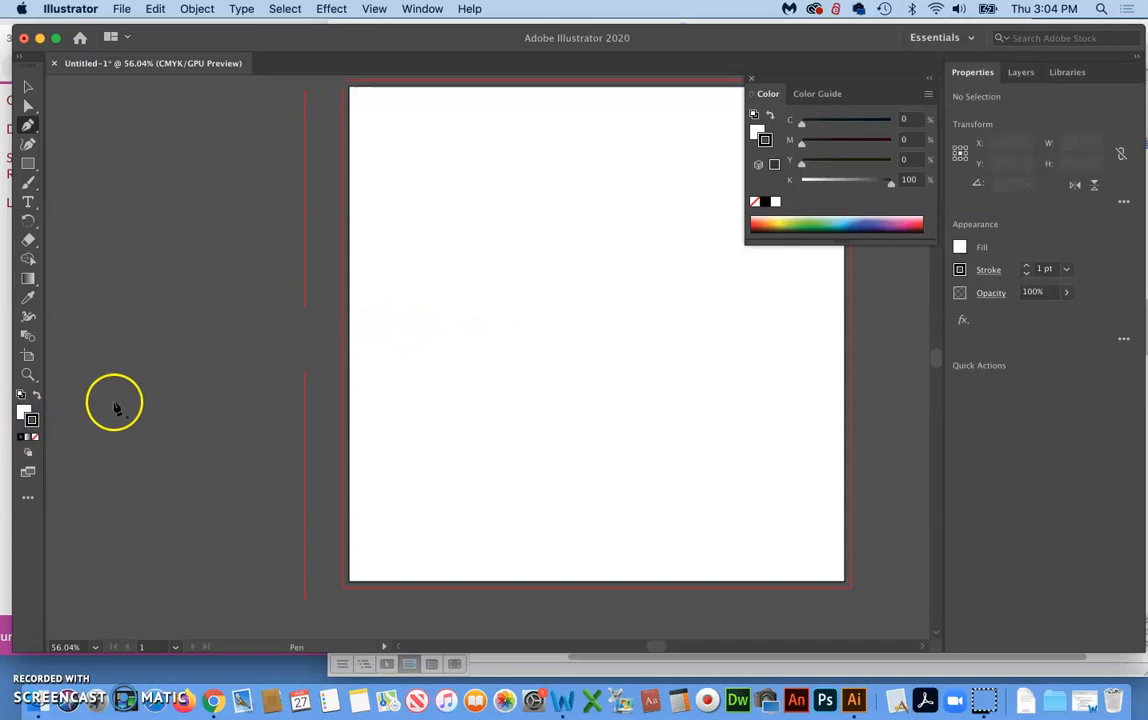
{"action": "left_click", "coordinate": [768, 204]}
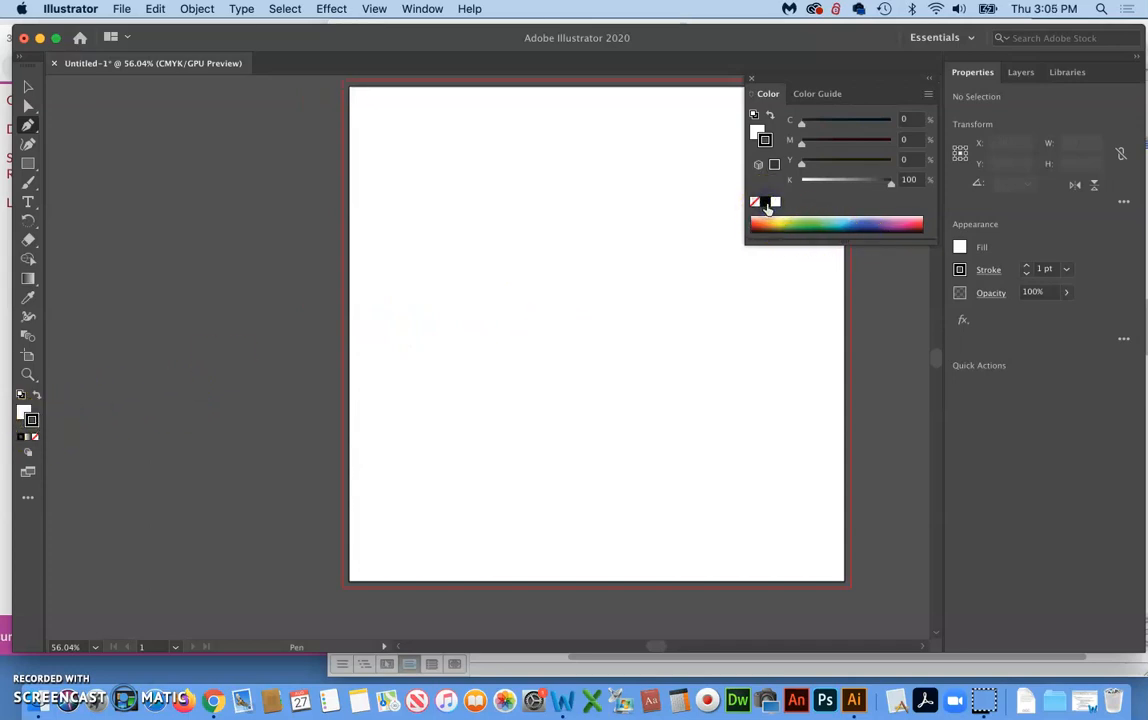
{"action": "left_click", "coordinate": [127, 458]}
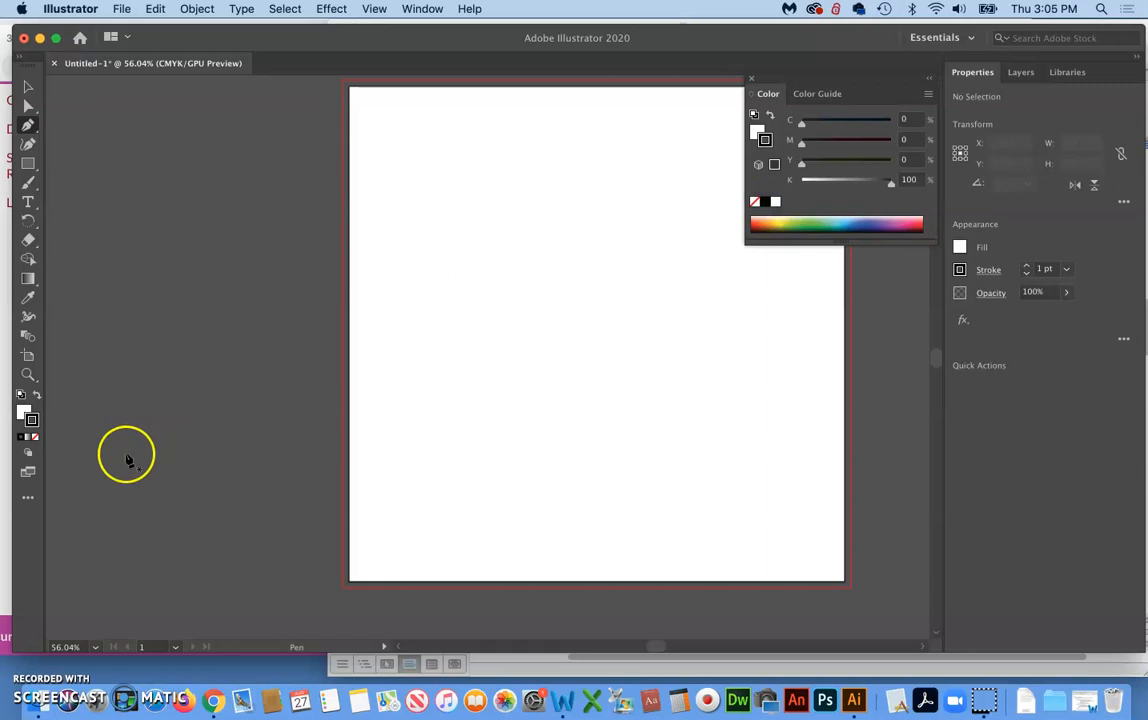
{"action": "left_click", "coordinate": [22, 411]}
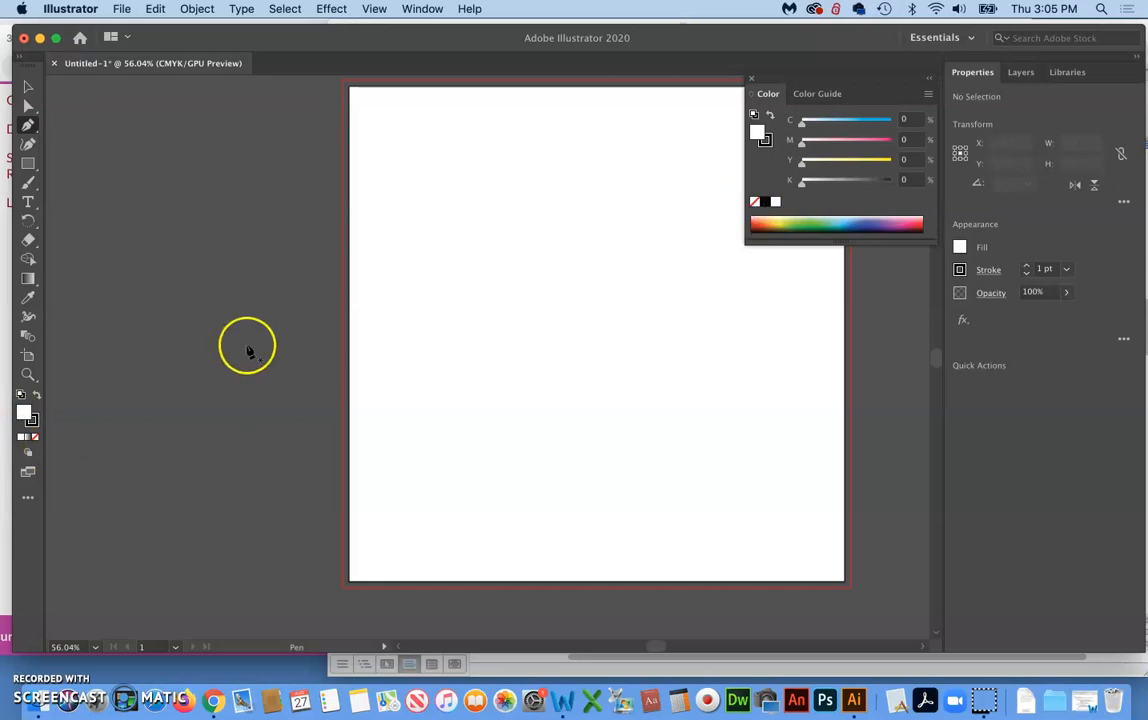
{"action": "left_click", "coordinate": [34, 438]}
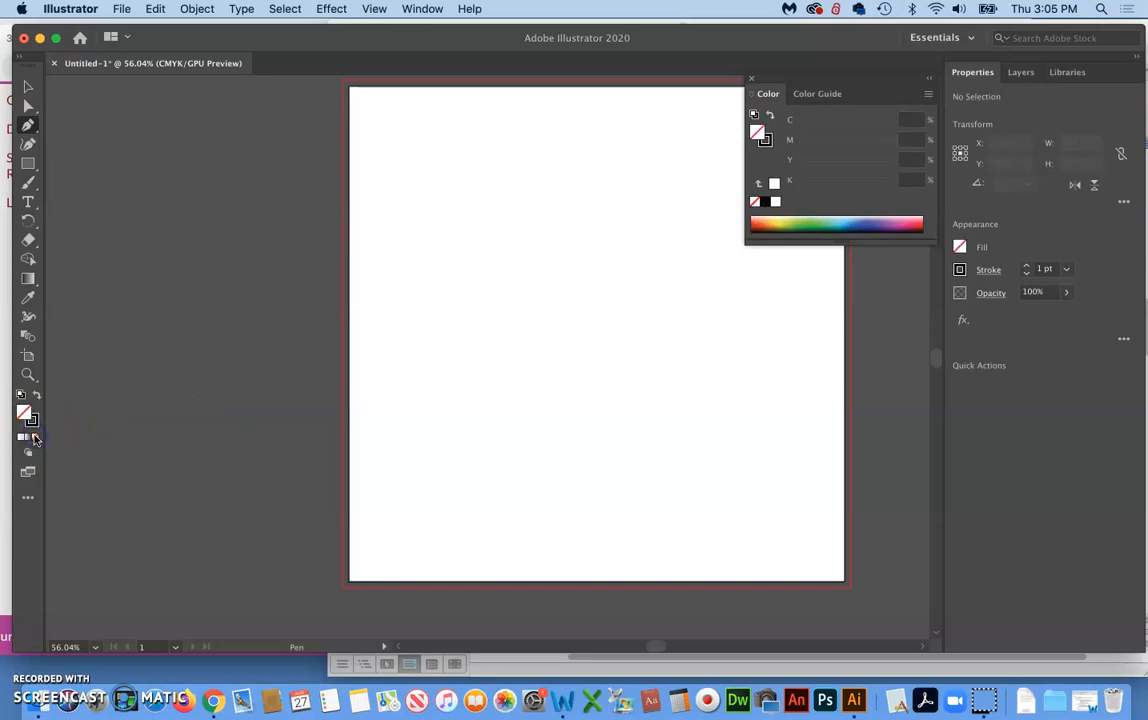
Draw a straight open Pen path sloping down from the left bleed edge to the right bleed edge, about 10.25 x 2.08 in, and deselect it
{"action": "scroll", "coordinate": [460, 420], "scroll_direction": "right", "scroll_amount": 5}
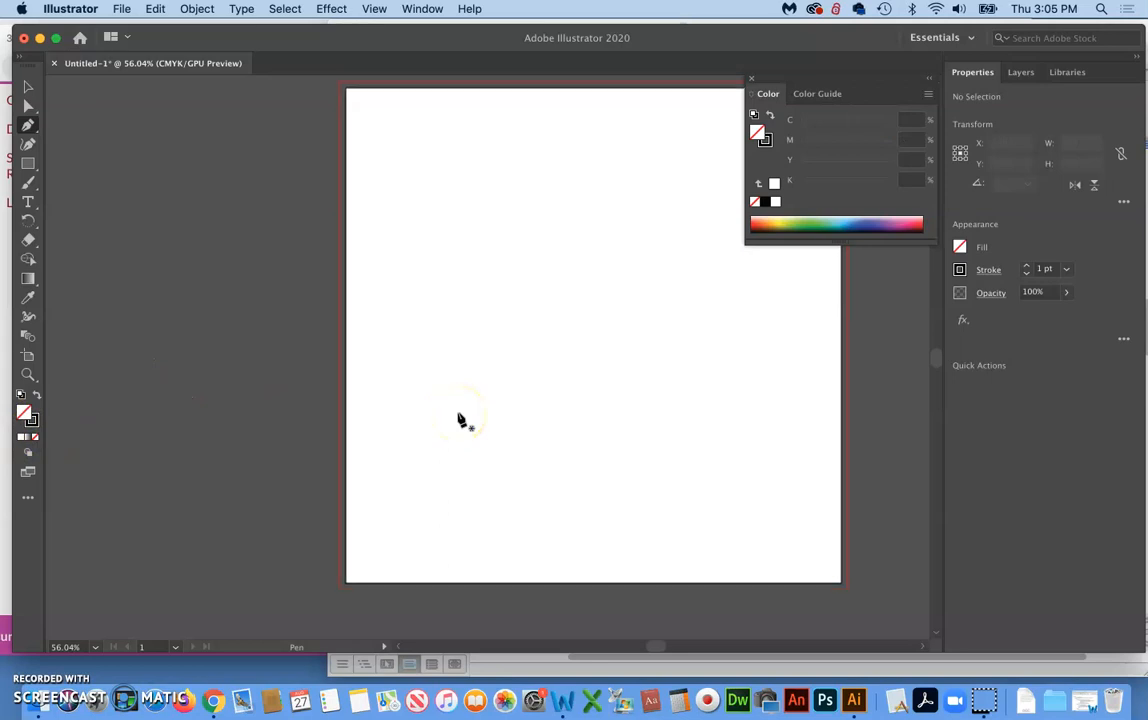
{"action": "scroll", "coordinate": [460, 420], "scroll_direction": "up", "scroll_amount": 2}
{"action": "scroll", "coordinate": [460, 420], "scroll_direction": "right", "scroll_amount": 2}
{"action": "scroll", "coordinate": [460, 420], "scroll_direction": "down", "scroll_amount": 1}
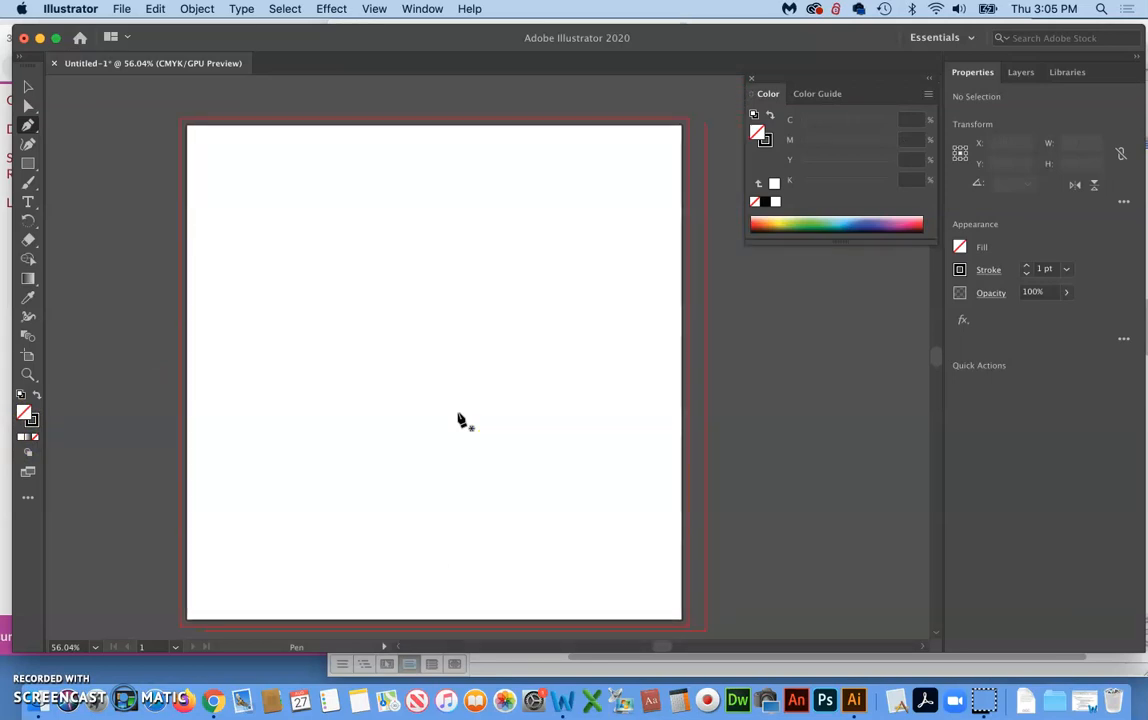
{"action": "left_click", "coordinate": [181, 217]}
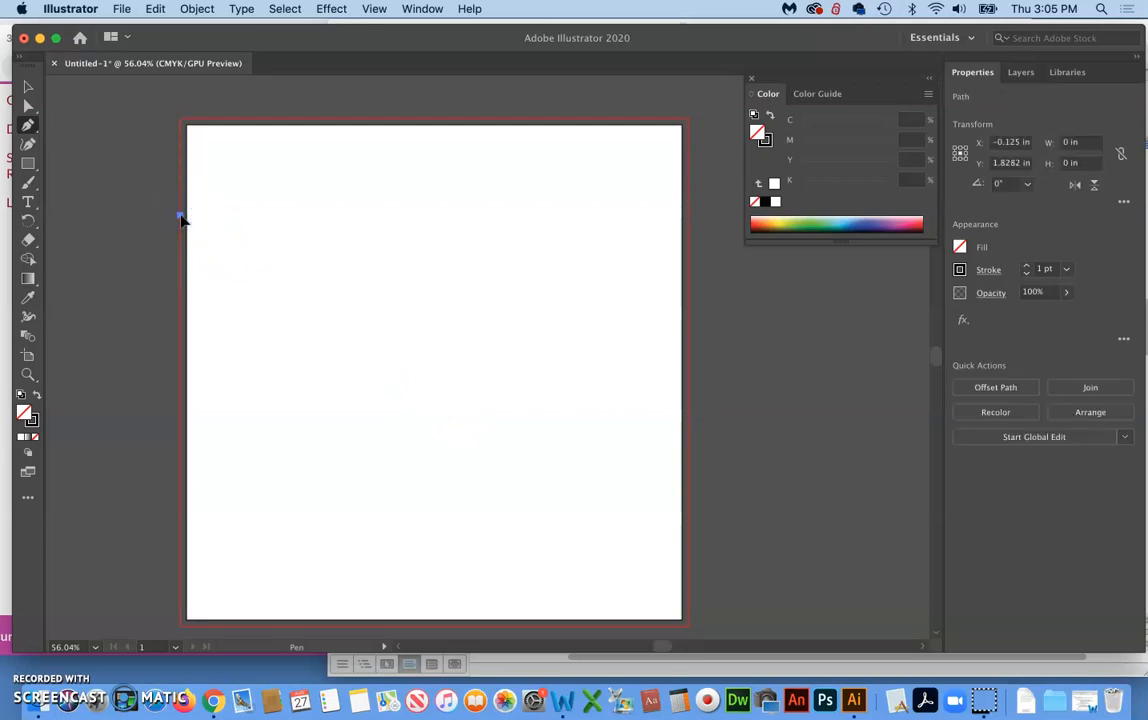
{"action": "left_click", "coordinate": [687, 322]}
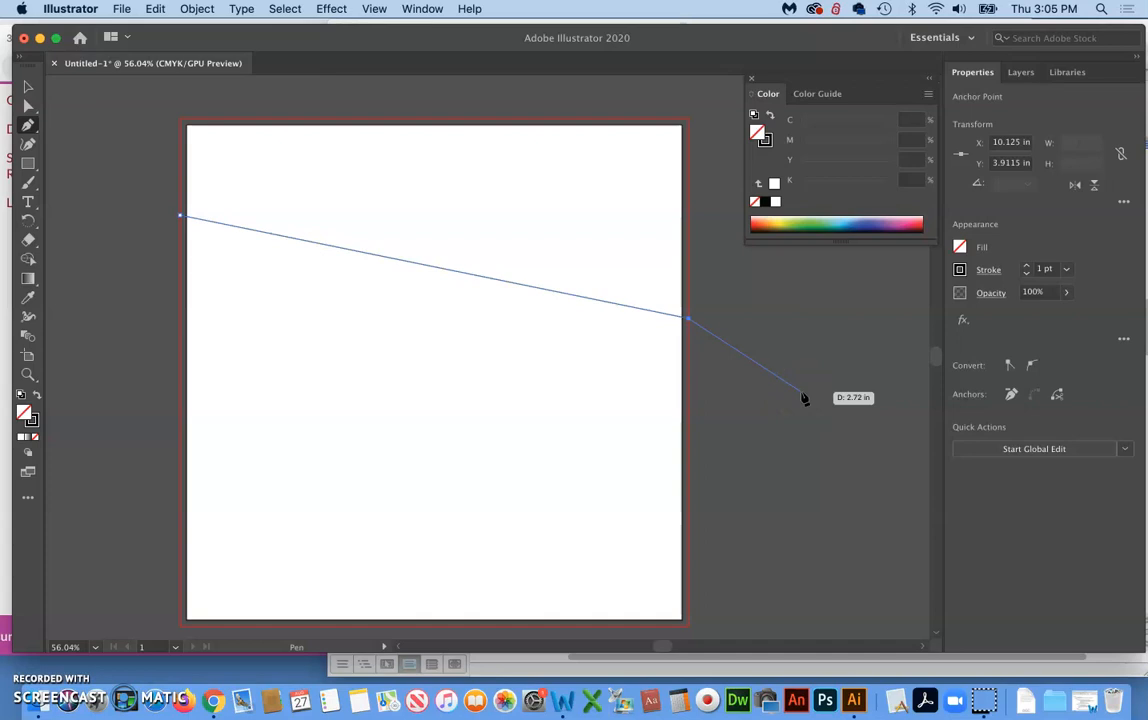
{"action": "left_click", "coordinate": [612, 360]}
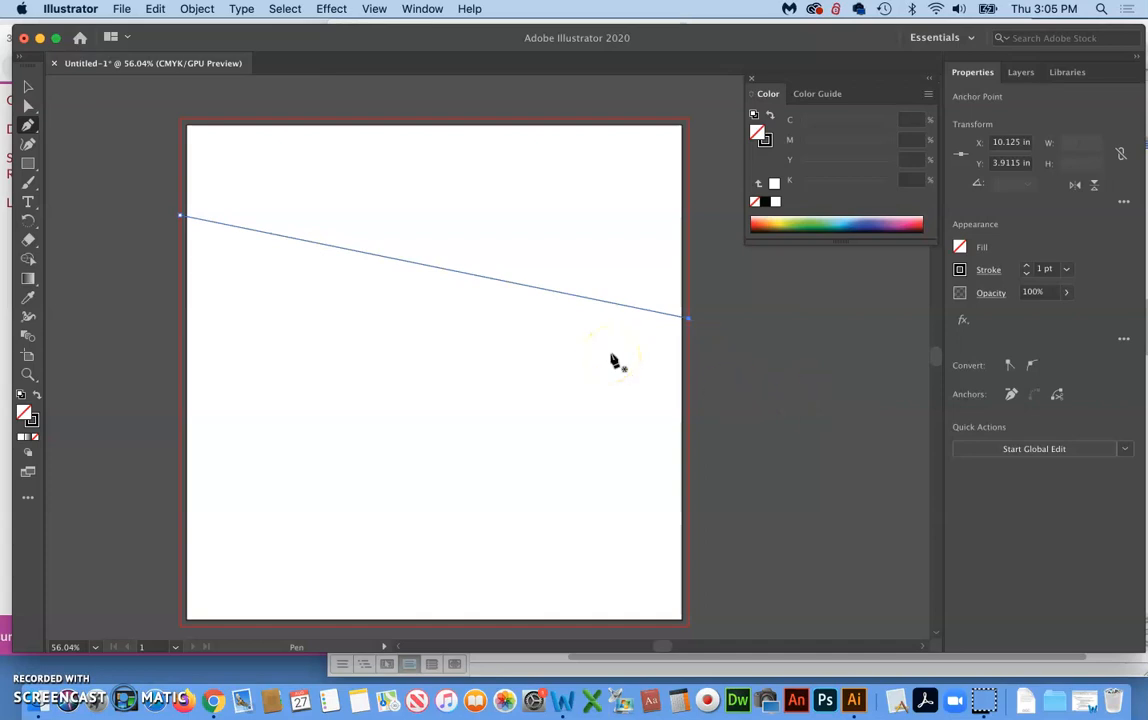
{"action": "left_click", "coordinate": [28, 87]}
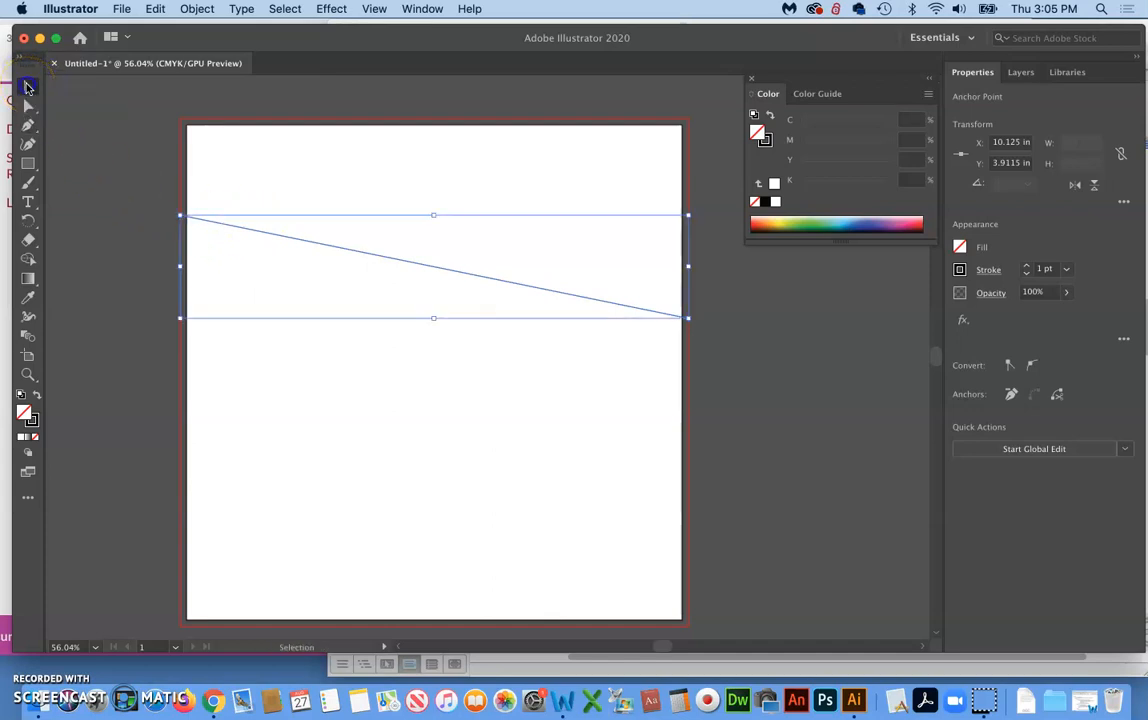
{"action": "left_click", "coordinate": [120, 155]}
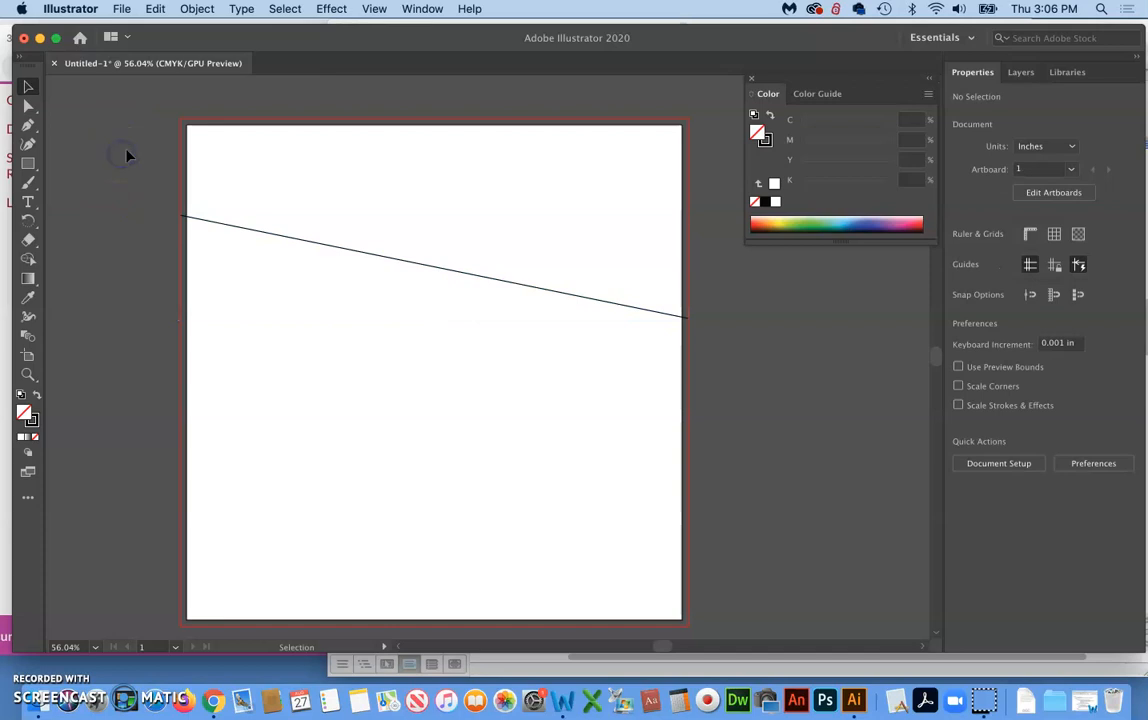
Draw a curved open Pen path between the bleed edges below the straight line, about 10.25 x 2.11 in, and delete it
{"action": "left_click", "coordinate": [27, 125]}
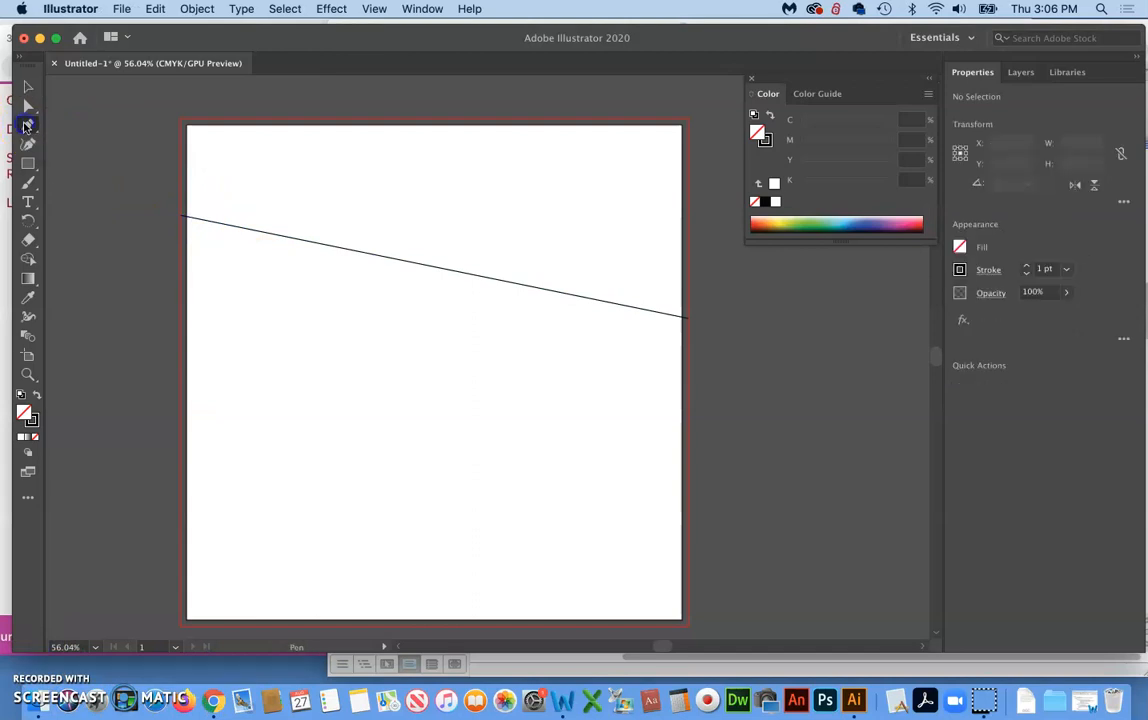
{"action": "left_click", "coordinate": [179, 397]}
{"action": "left_click_drag", "start_coordinate": [291, 357], "coordinate": [343, 333]}
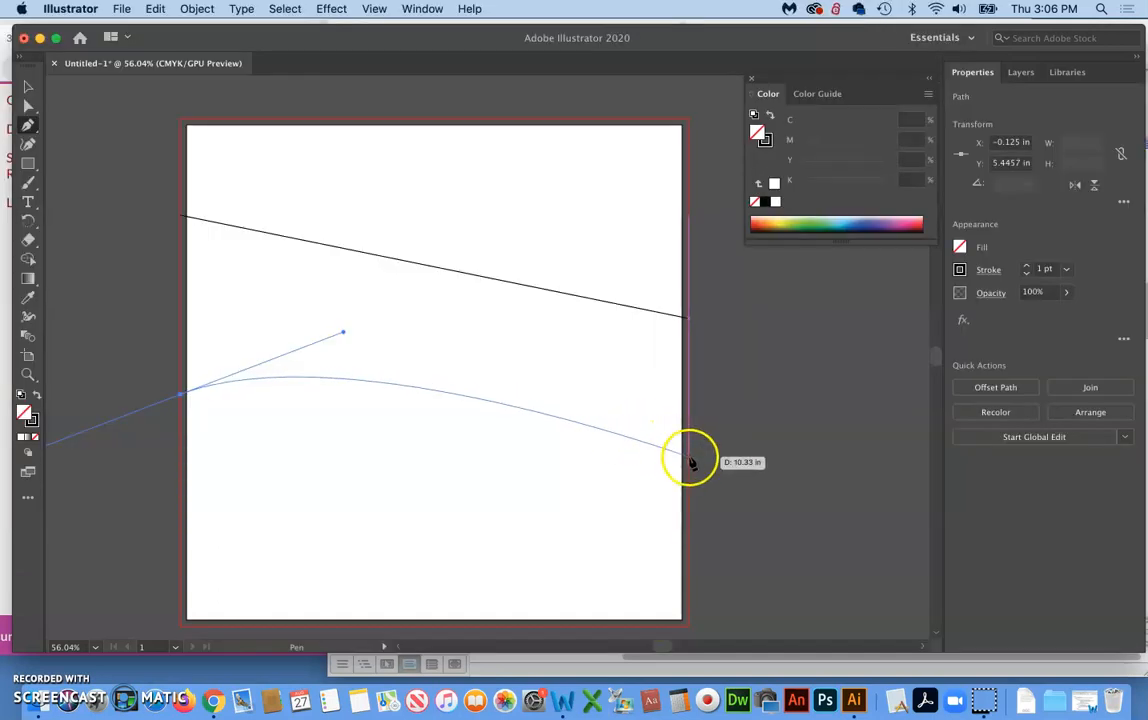
{"action": "left_click_drag", "start_coordinate": [692, 462], "coordinate": [800, 589]}
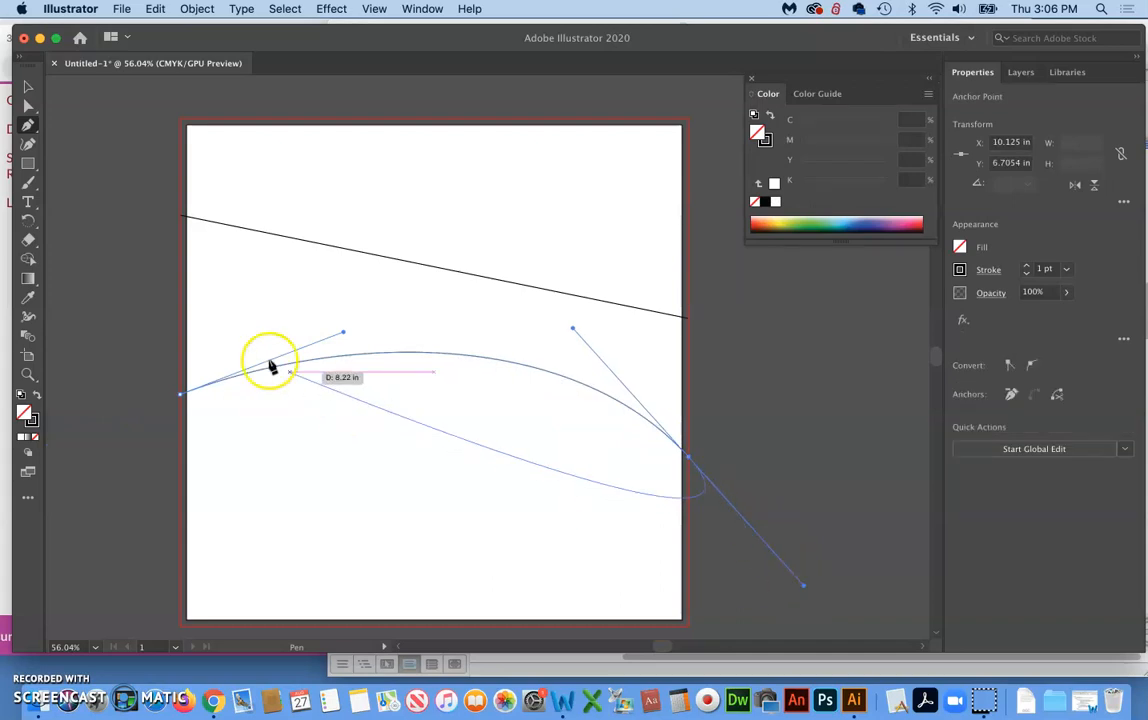
{"action": "left_click", "coordinate": [27, 90]}
{"action": "left_click", "coordinate": [113, 228]}
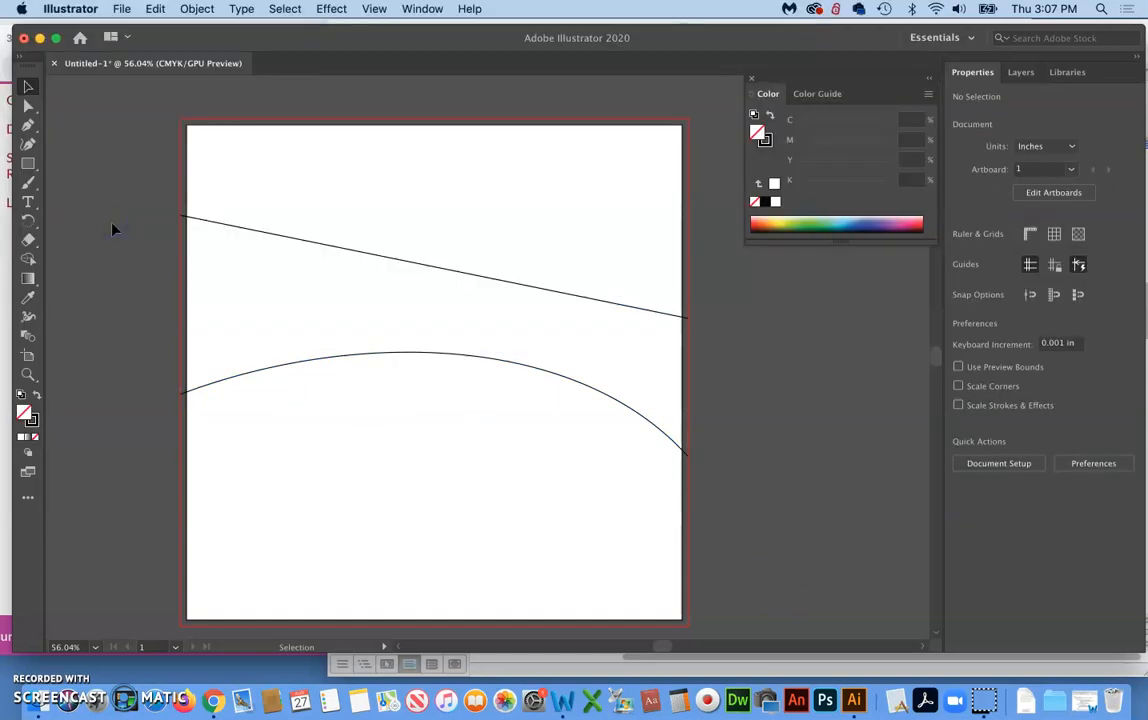
{"action": "left_click", "coordinate": [471, 354]}
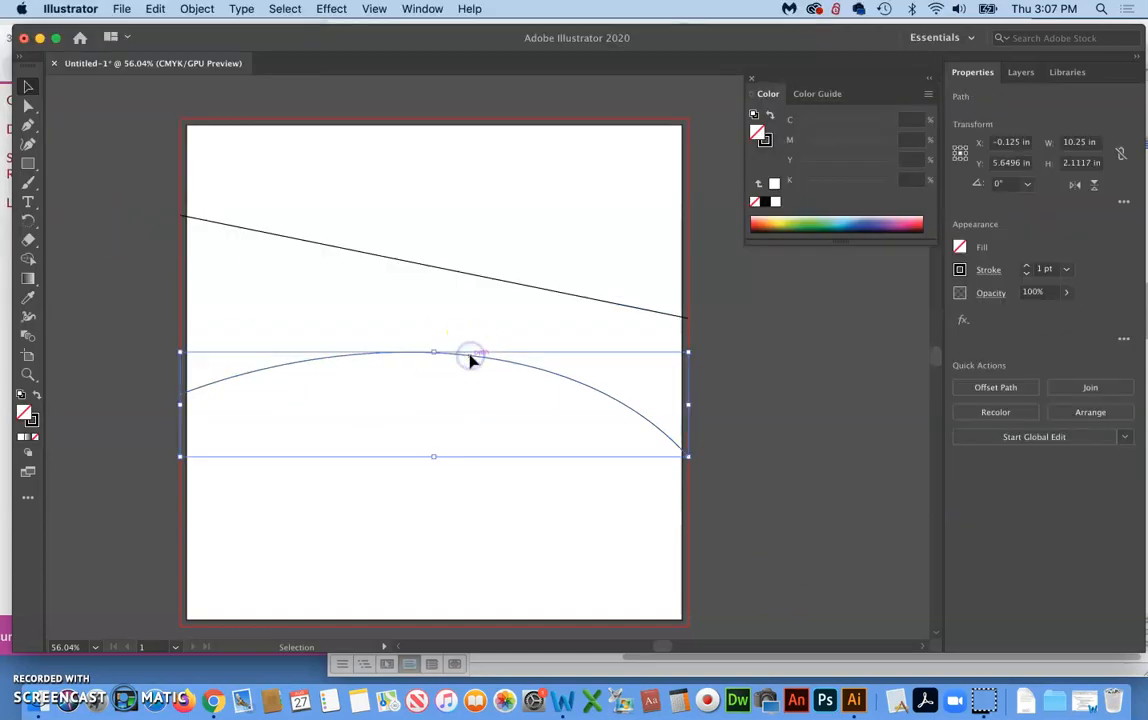
{"action": "key", "text": "Delete"}
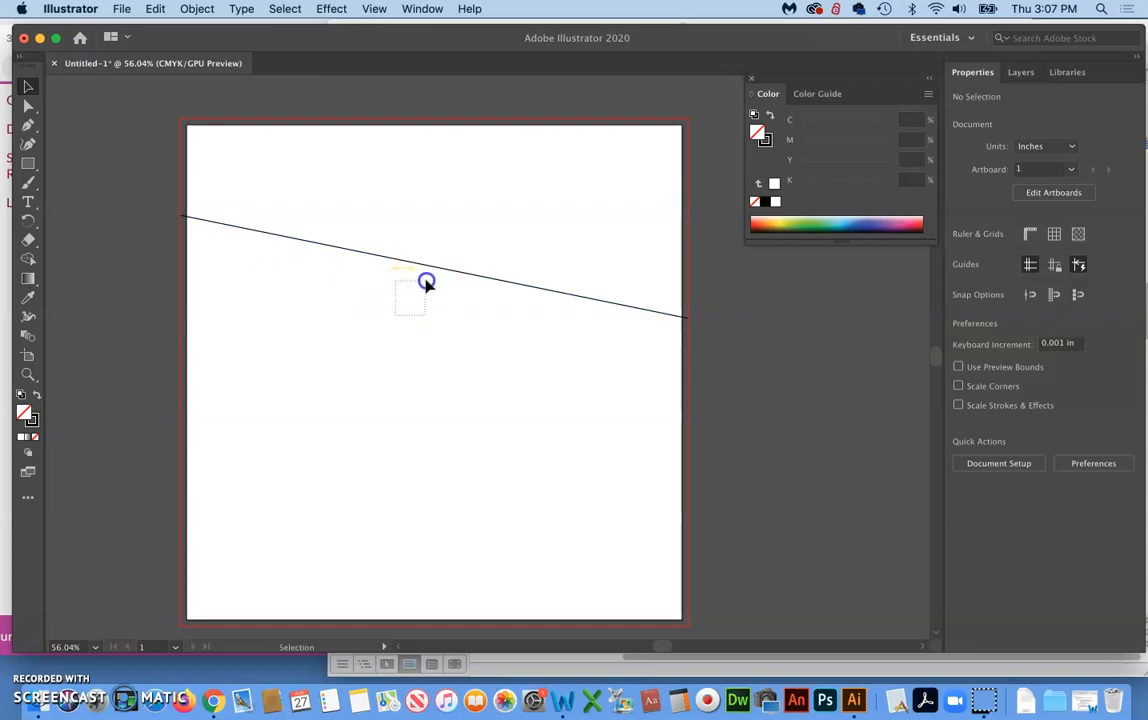
Set the straight sloping line's stroke weight to 12 pt and deselect it
{"action": "left_click_drag", "start_coordinate": [484, 224], "coordinate": [484, 223]}
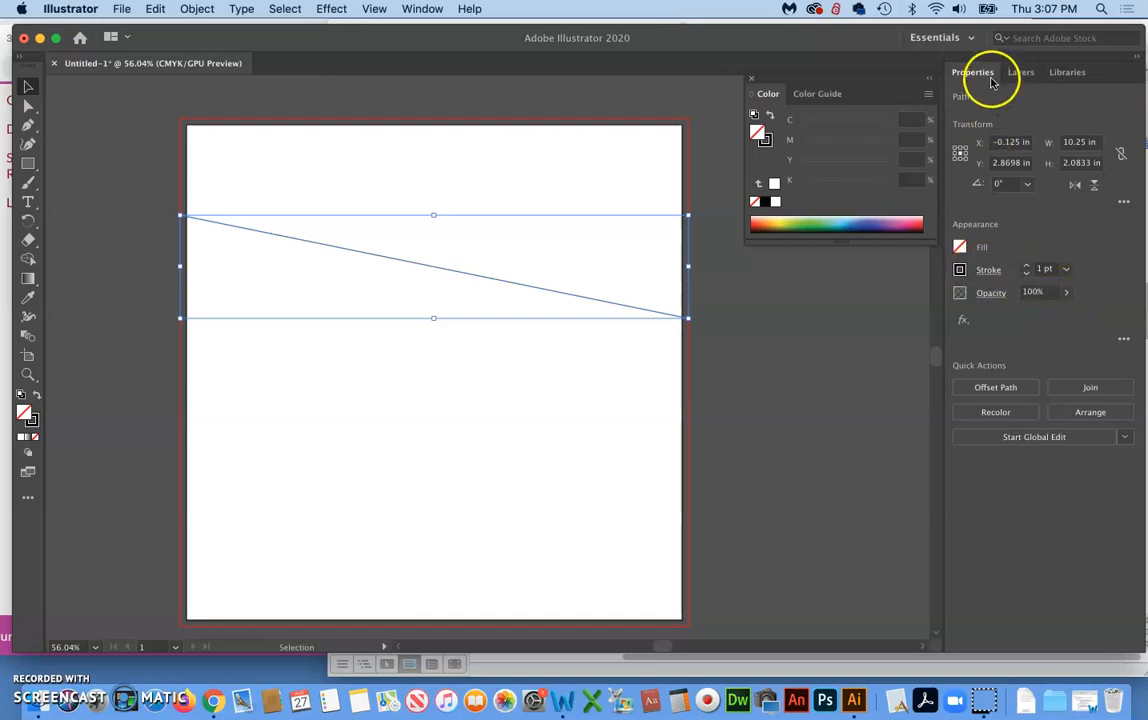
{"action": "left_click", "coordinate": [596, 391]}
{"action": "left_click_drag", "start_coordinate": [466, 395], "coordinate": [559, 238]}
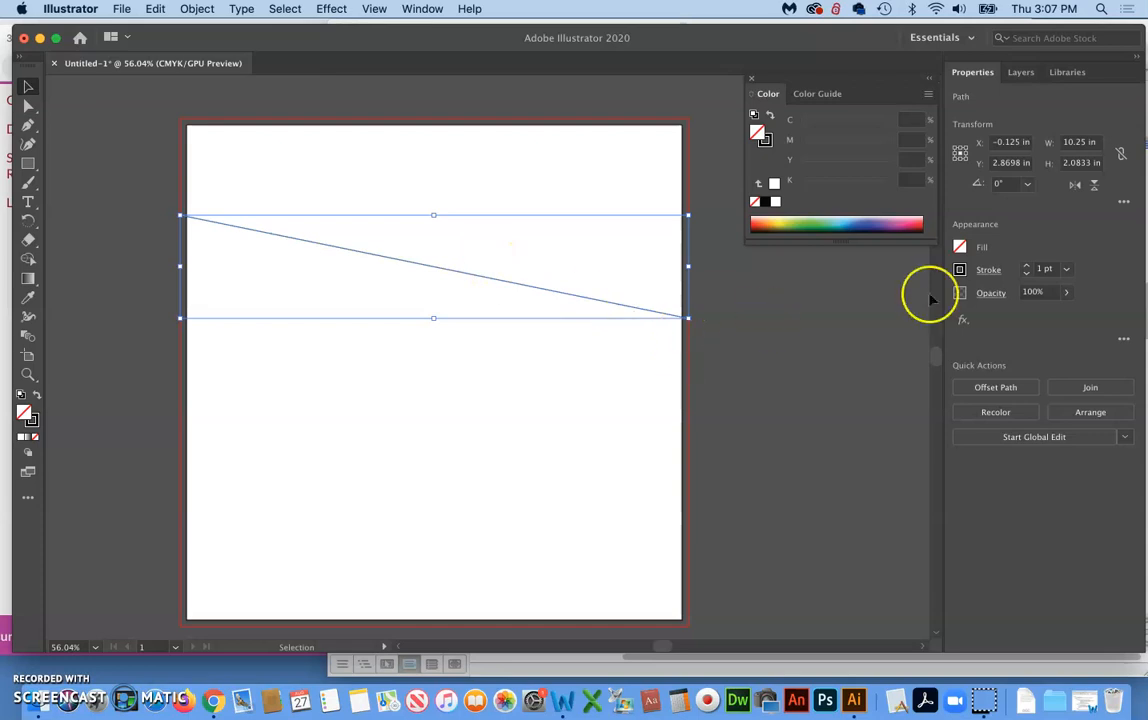
{"action": "left_click", "coordinate": [1027, 270]}
{"action": "left_click", "coordinate": [1027, 270]}
{"action": "left_click", "coordinate": [1027, 270]}
{"action": "left_click", "coordinate": [1027, 269]}
{"action": "left_click", "coordinate": [1027, 269]}
{"action": "left_click", "coordinate": [1027, 269]}
{"action": "left_click", "coordinate": [1027, 269]}
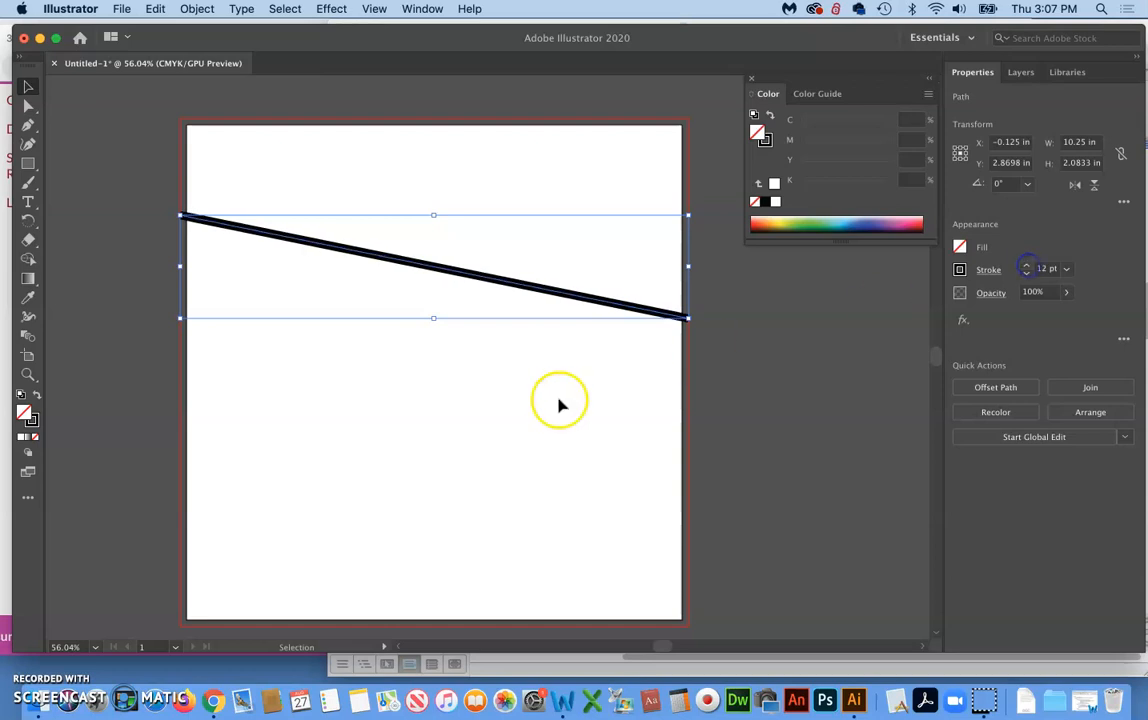
{"action": "left_click", "coordinate": [507, 420]}
{"action": "key", "text": "super+a"}
{"action": "left_click", "coordinate": [140, 468]}
{"action": "left_click", "coordinate": [400, 441]}
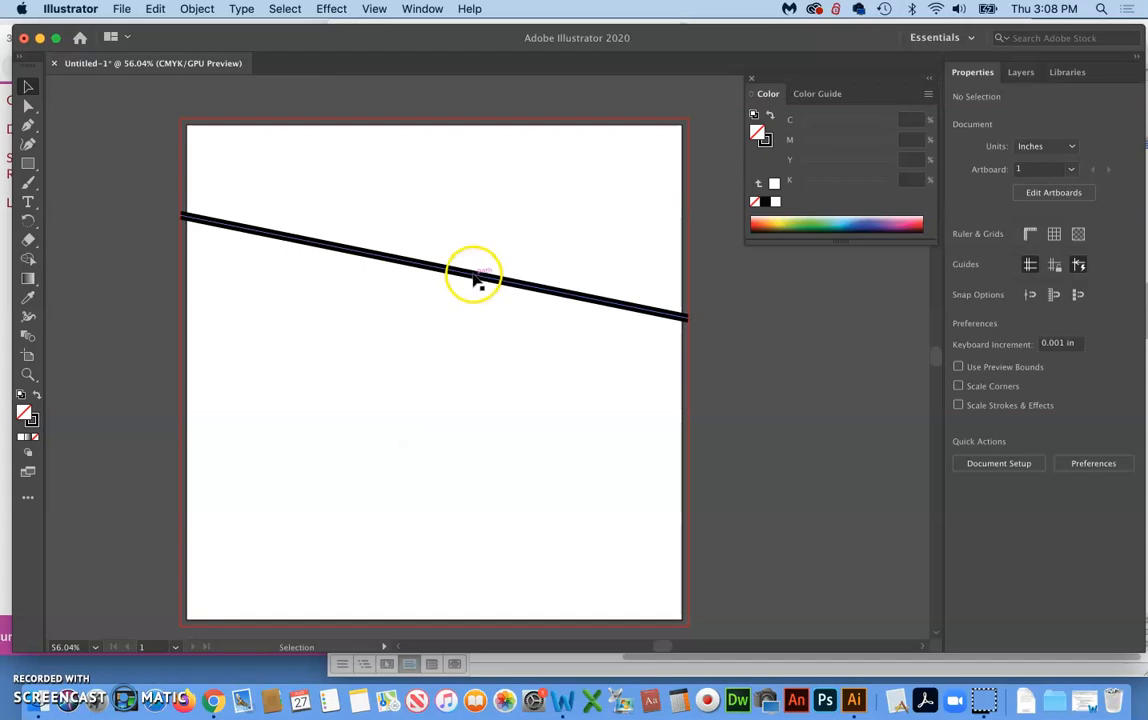
Rotate the 12 pt straight line about 36 degrees clockwise around its centre and deselect it
{"action": "left_click", "coordinate": [475, 279]}
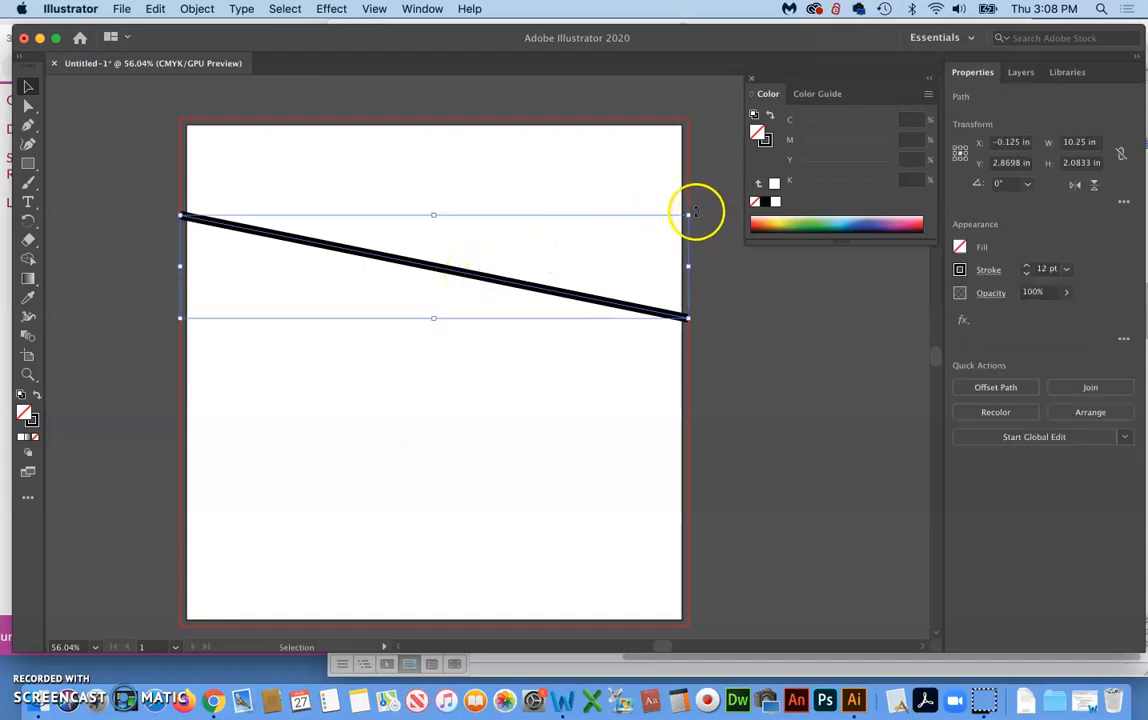
{"action": "left_click_drag", "start_coordinate": [695, 210], "coordinate": [684, 376]}
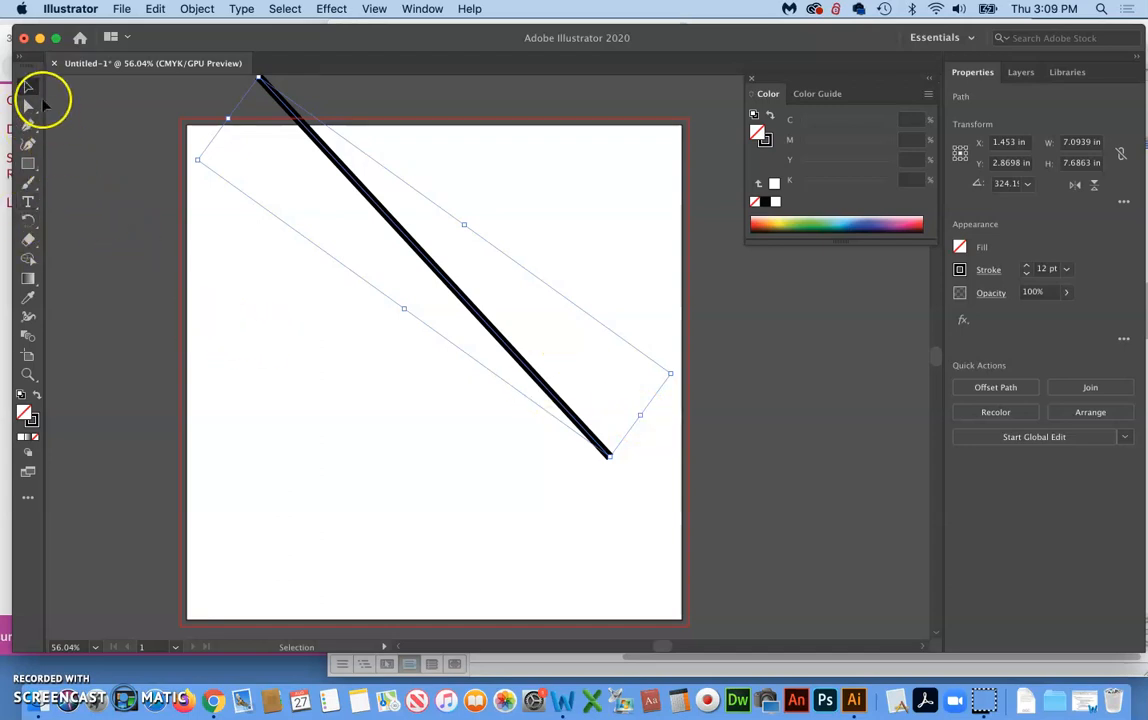
{"action": "left_click", "coordinate": [93, 173]}
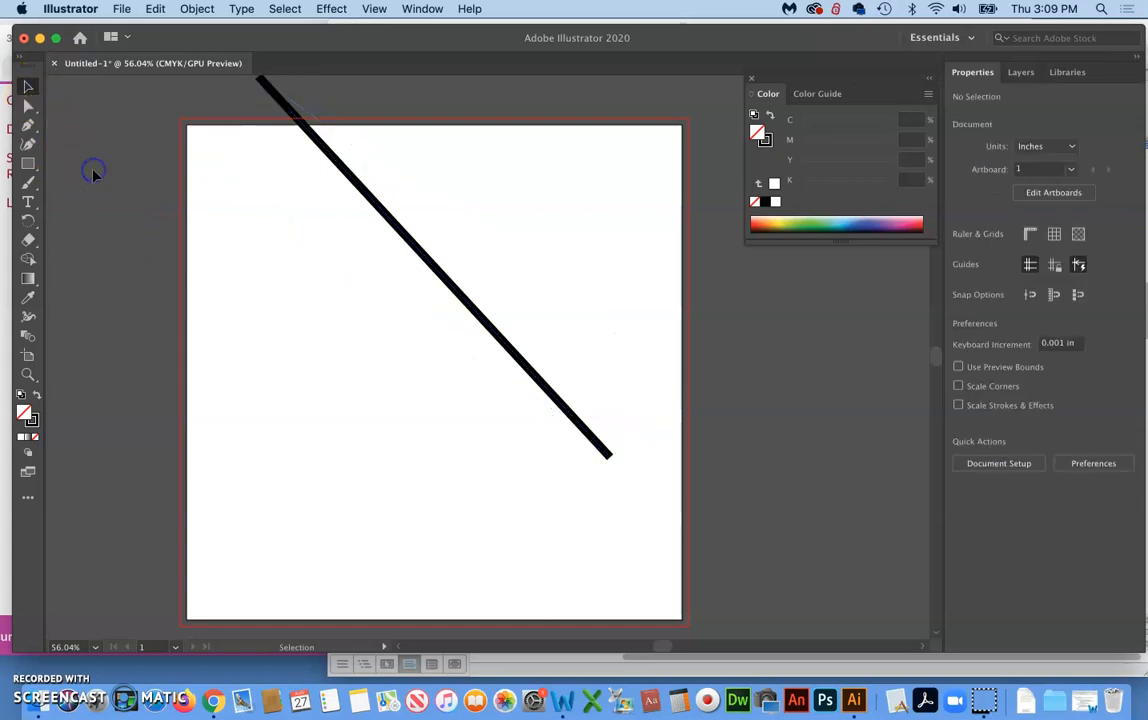
With Direct Selection, stretch the line's lower end anchor past the right bleed edge to about X 11.13 in, Y 9.84 in, and deselect it
{"action": "left_click", "coordinate": [27, 108]}
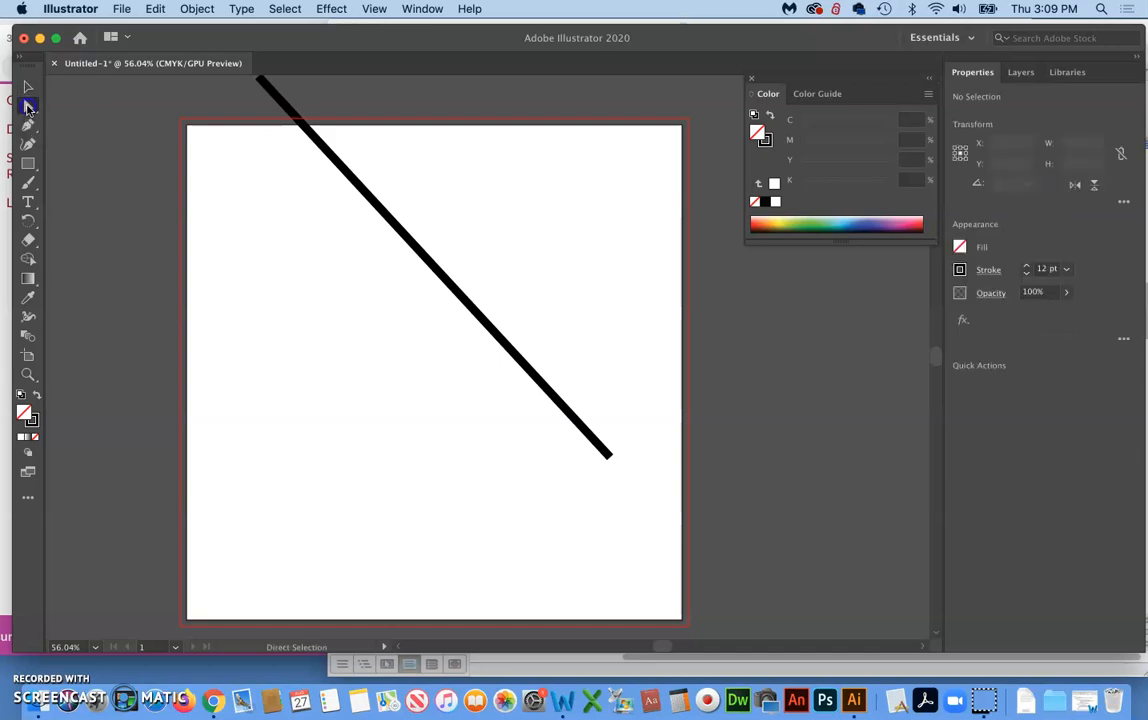
{"action": "left_click_drag", "start_coordinate": [612, 460], "coordinate": [738, 612]}
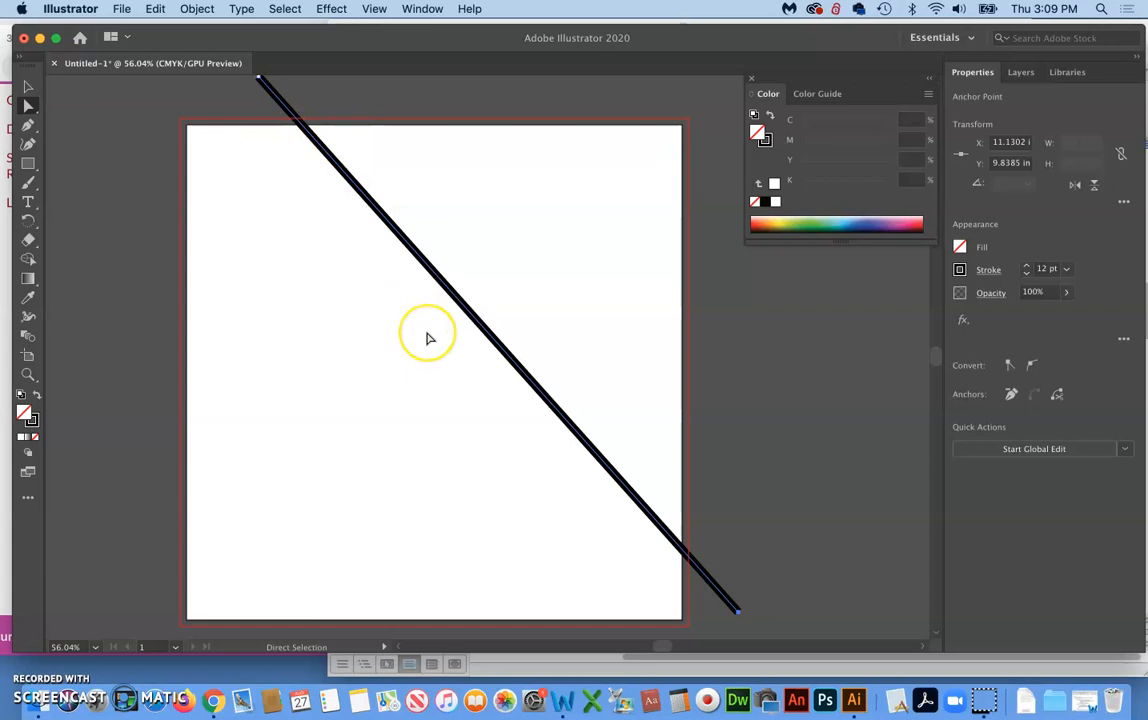
{"action": "scroll", "coordinate": [428, 338], "scroll_direction": "right", "scroll_amount": 2}
{"action": "scroll", "coordinate": [428, 338], "scroll_direction": "right", "scroll_amount": 2}
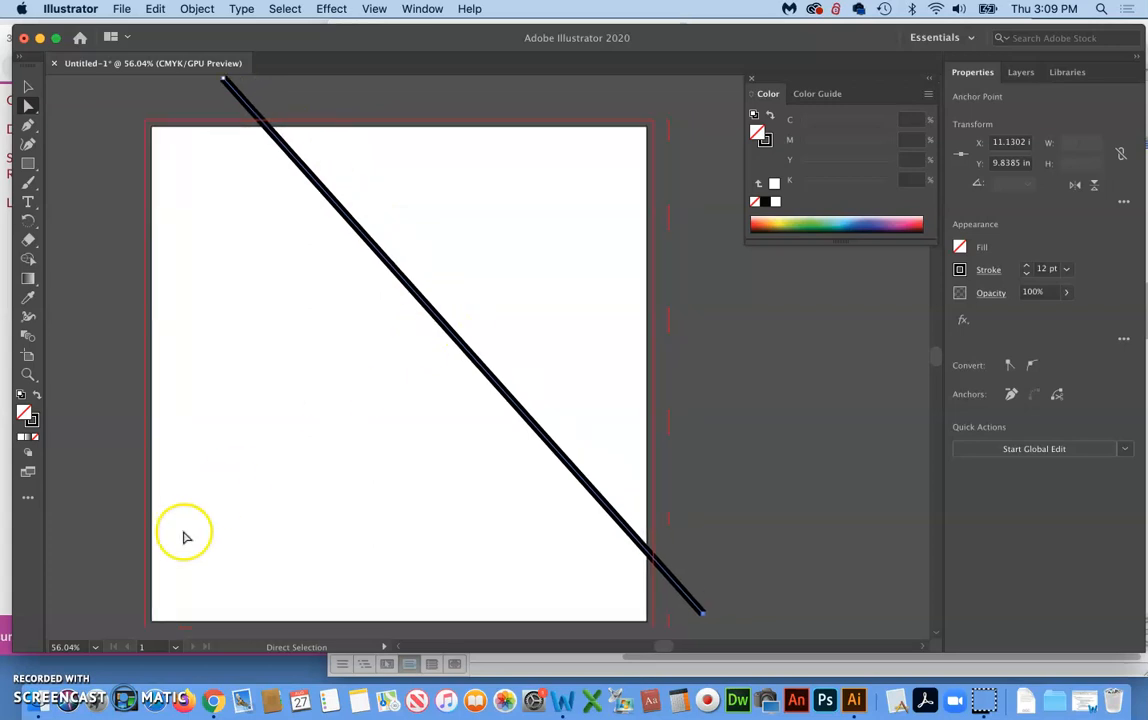
{"action": "left_click", "coordinate": [46, 638]}
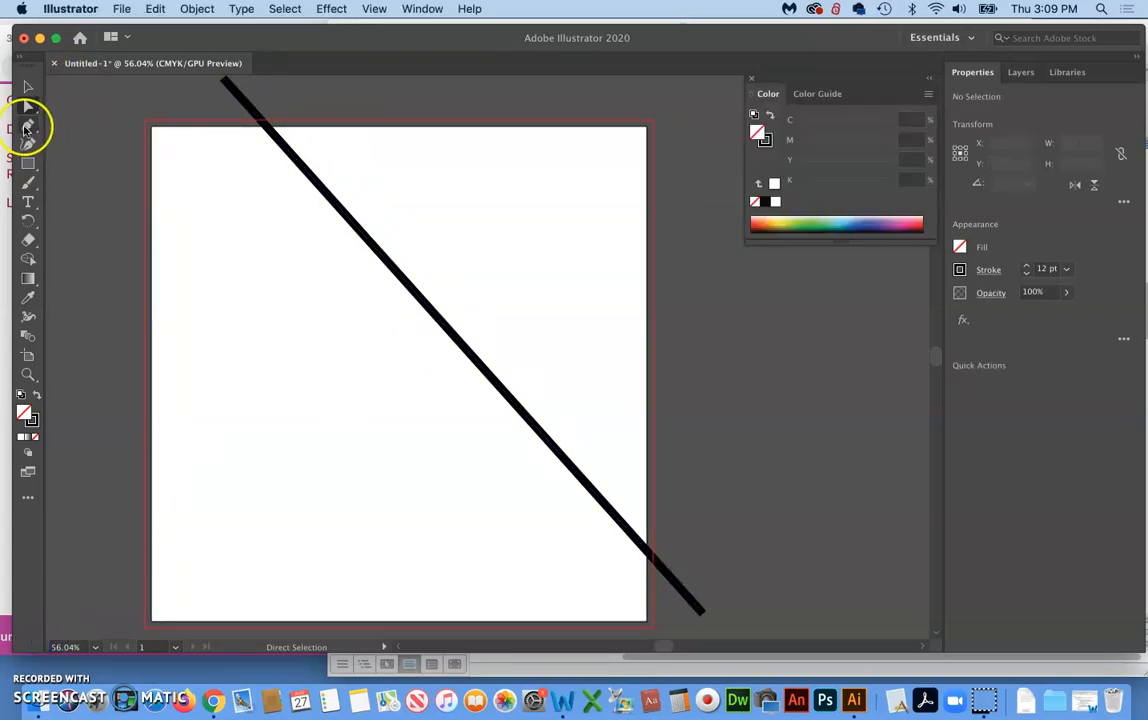
Draw an open two-segment Pen path from outside the left bleed edge to the upper right, then down to about X 3.91 in, Y 8.58 in
{"action": "left_click", "coordinate": [28, 125]}
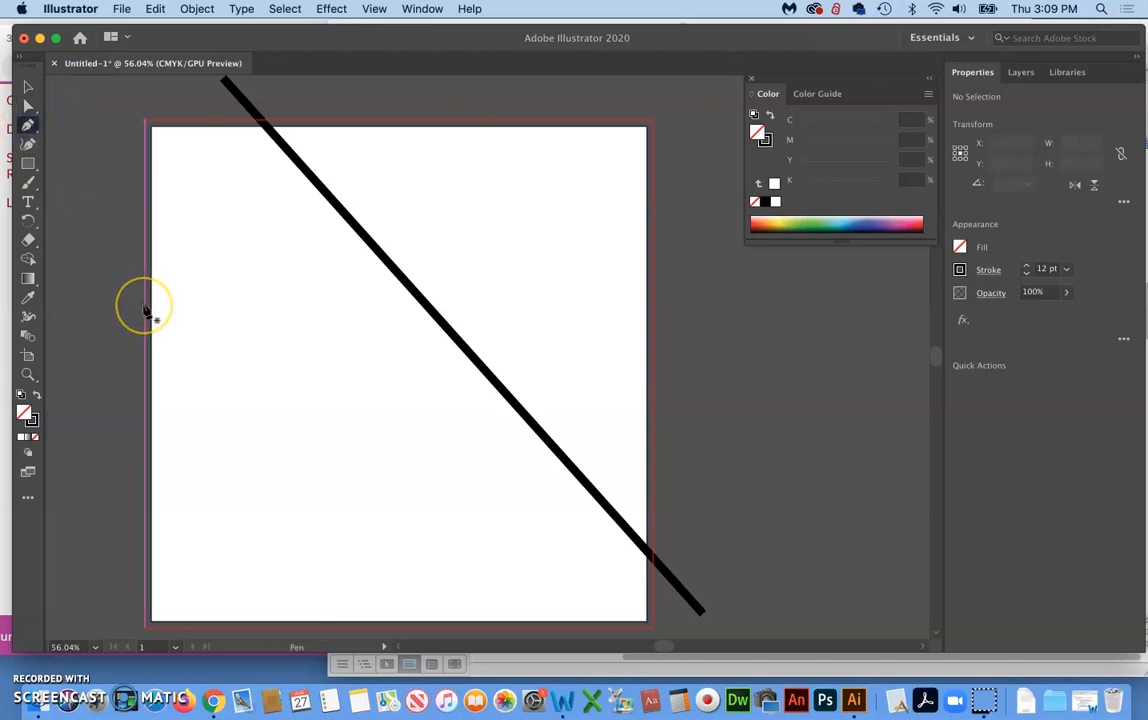
{"action": "left_click", "coordinate": [109, 306]}
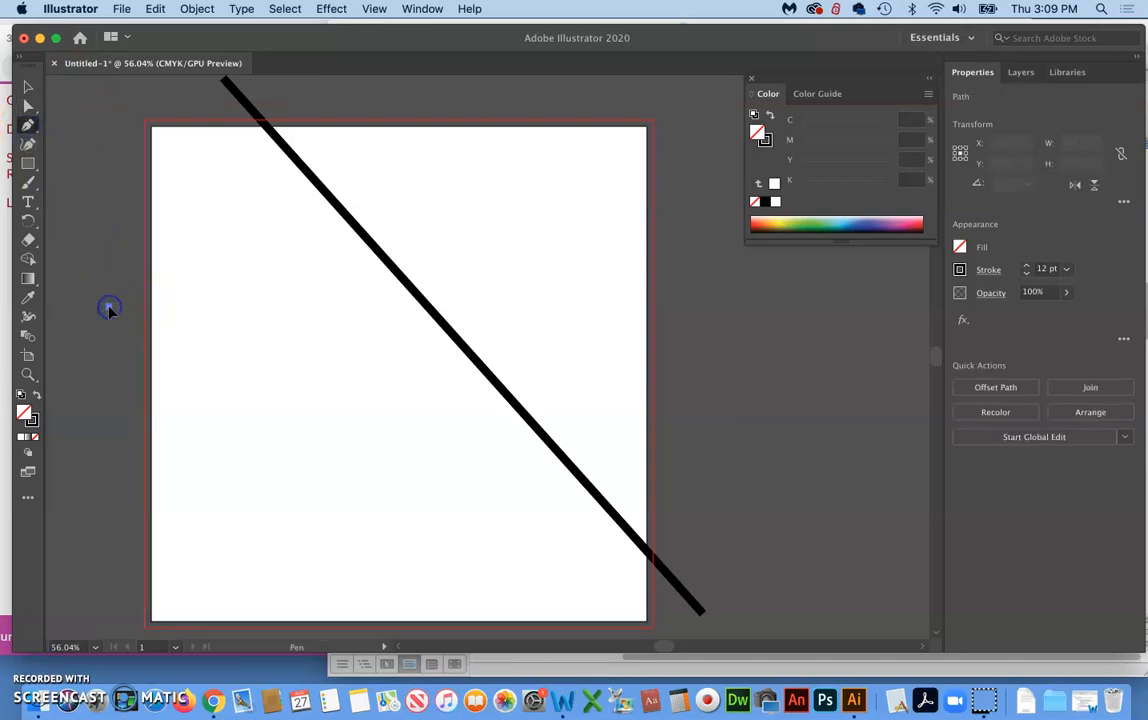
{"action": "left_click", "coordinate": [596, 210]}
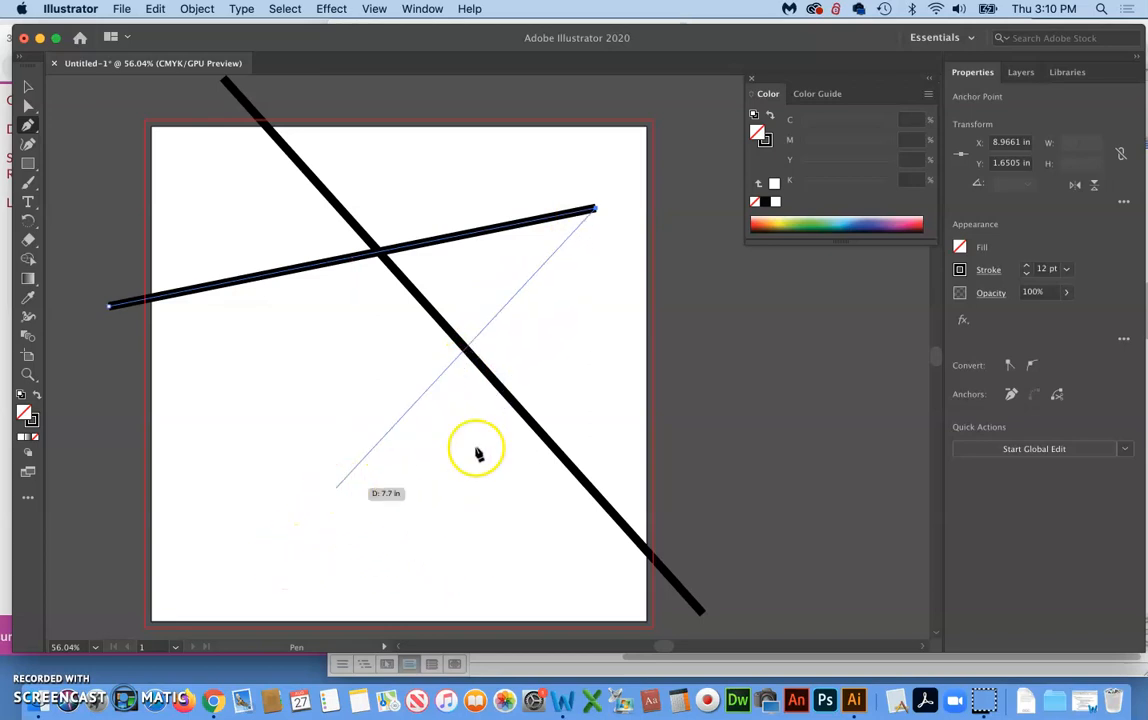
{"action": "left_click", "coordinate": [345, 551]}
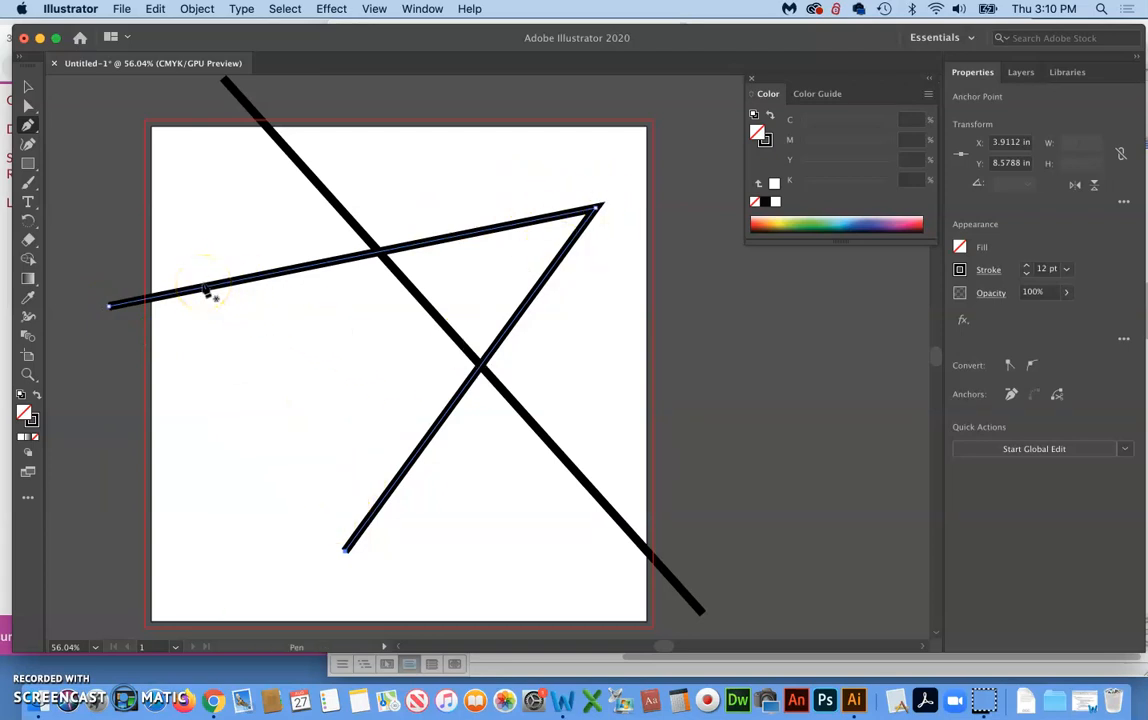
Switch to Word to read the assignment notes on closed paths, and return to Illustrator
{"action": "left_click", "coordinate": [34, 650]}
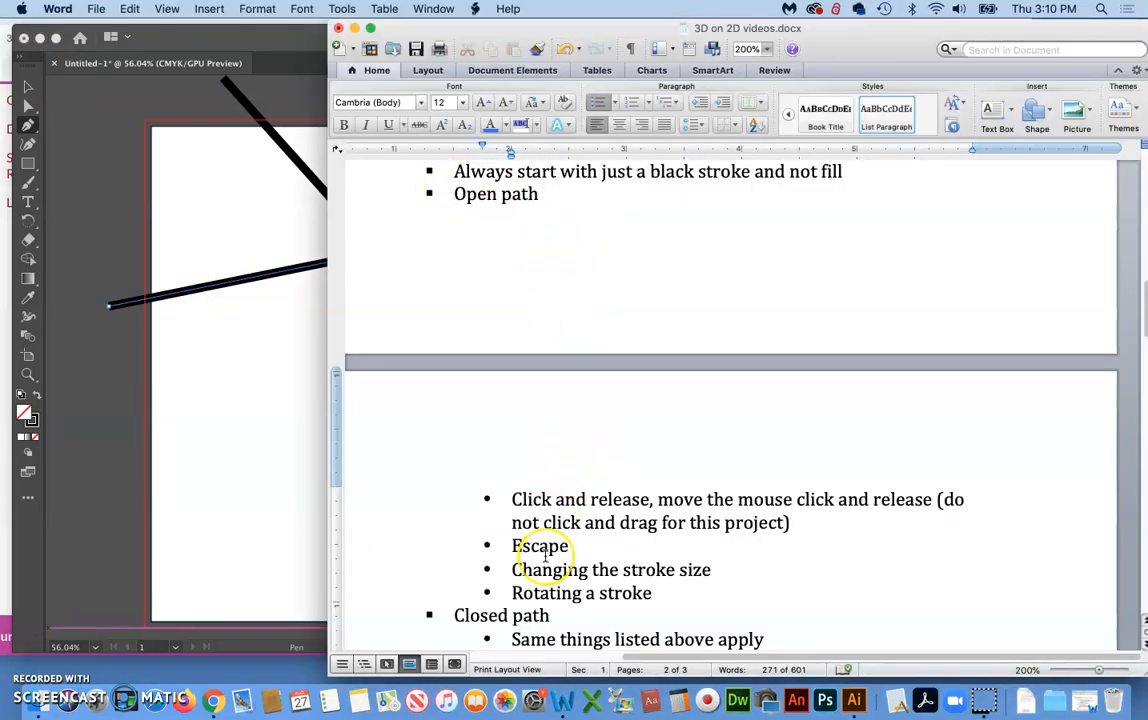
{"action": "scroll", "coordinate": [545, 556], "scroll_direction": "down", "scroll_amount": 5}
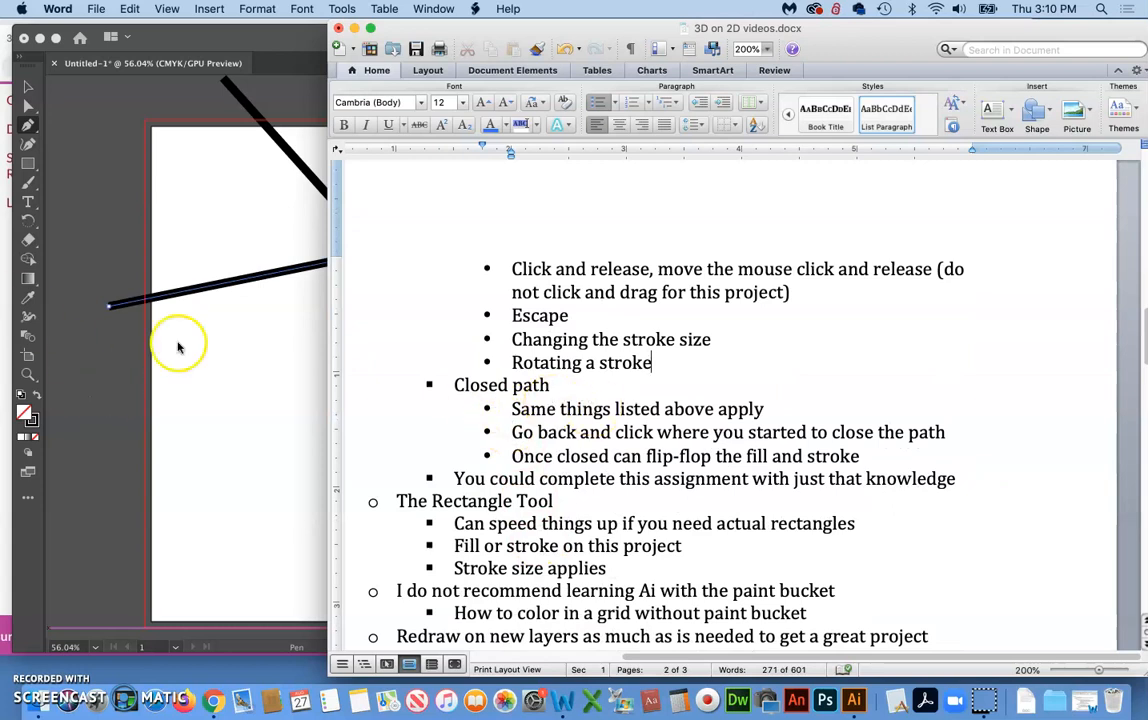
{"action": "left_click", "coordinate": [30, 84]}
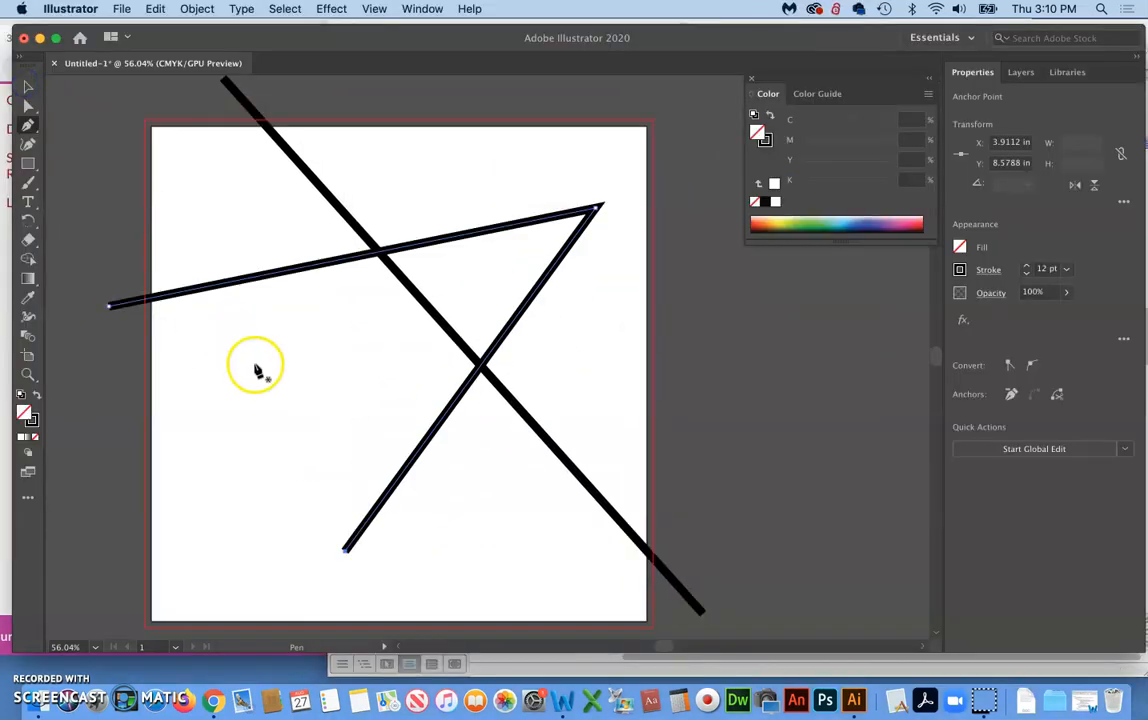
Draw a closed, jagged six-point Pen shape in the artboard's lower-left area, about 6.96 x 5.39 in
{"action": "left_click", "coordinate": [315, 378]}
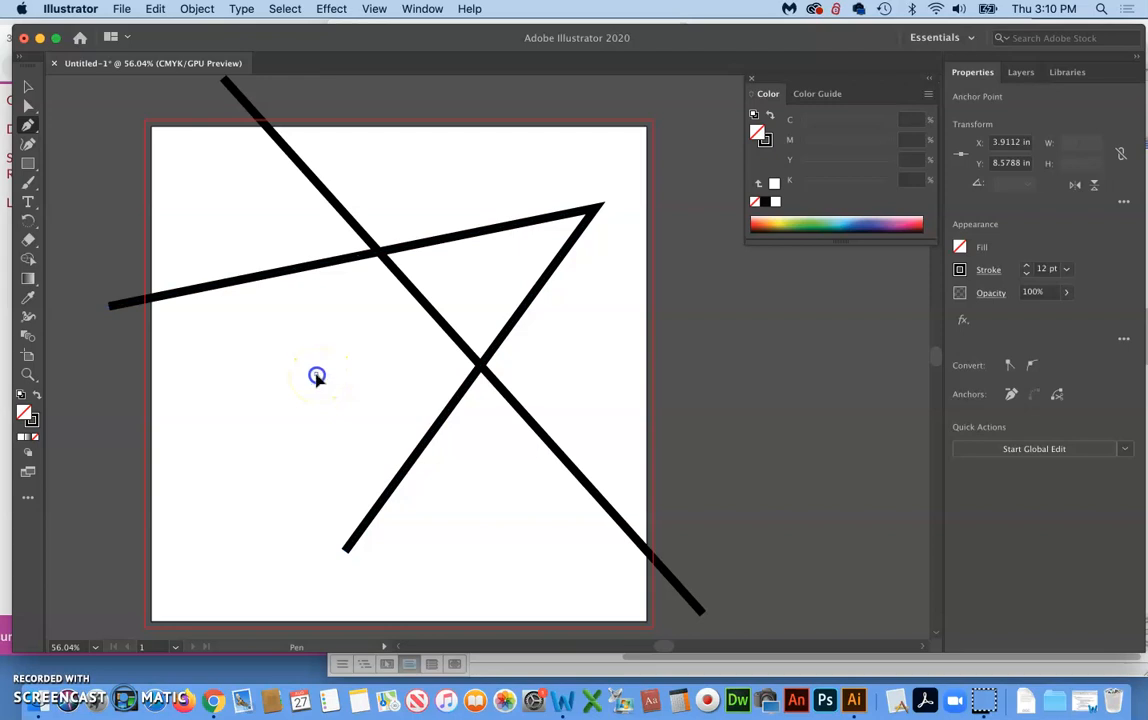
{"action": "left_click", "coordinate": [523, 563]}
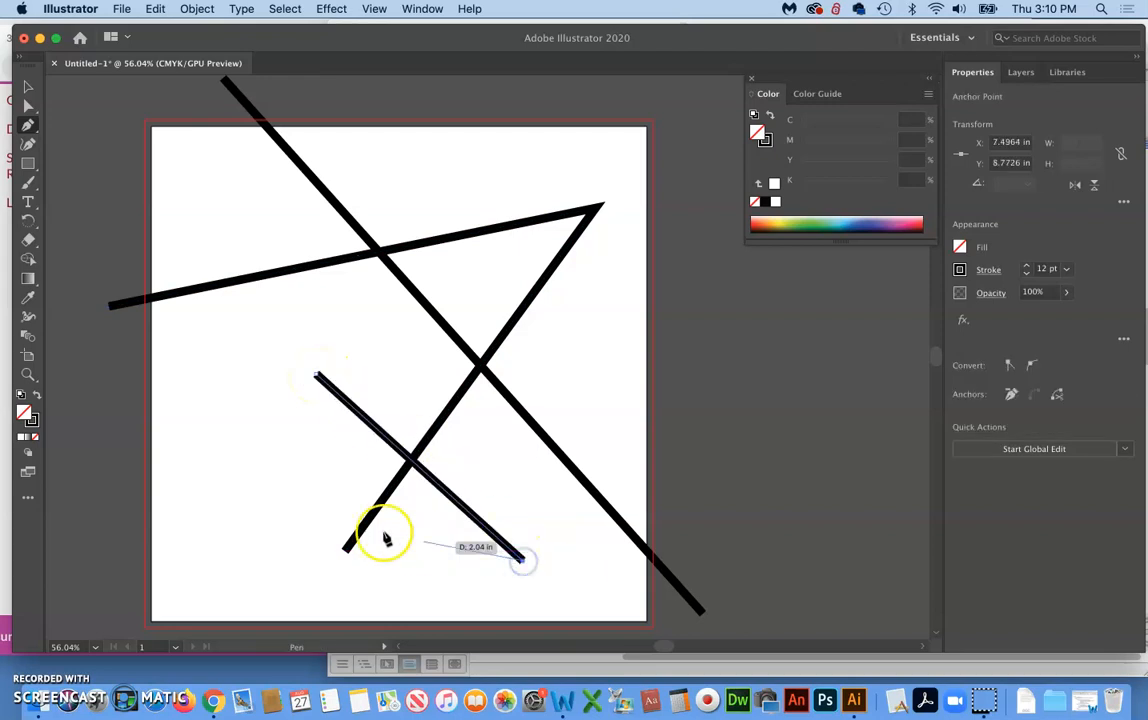
{"action": "left_click", "coordinate": [215, 518]}
{"action": "left_click", "coordinate": [350, 469]}
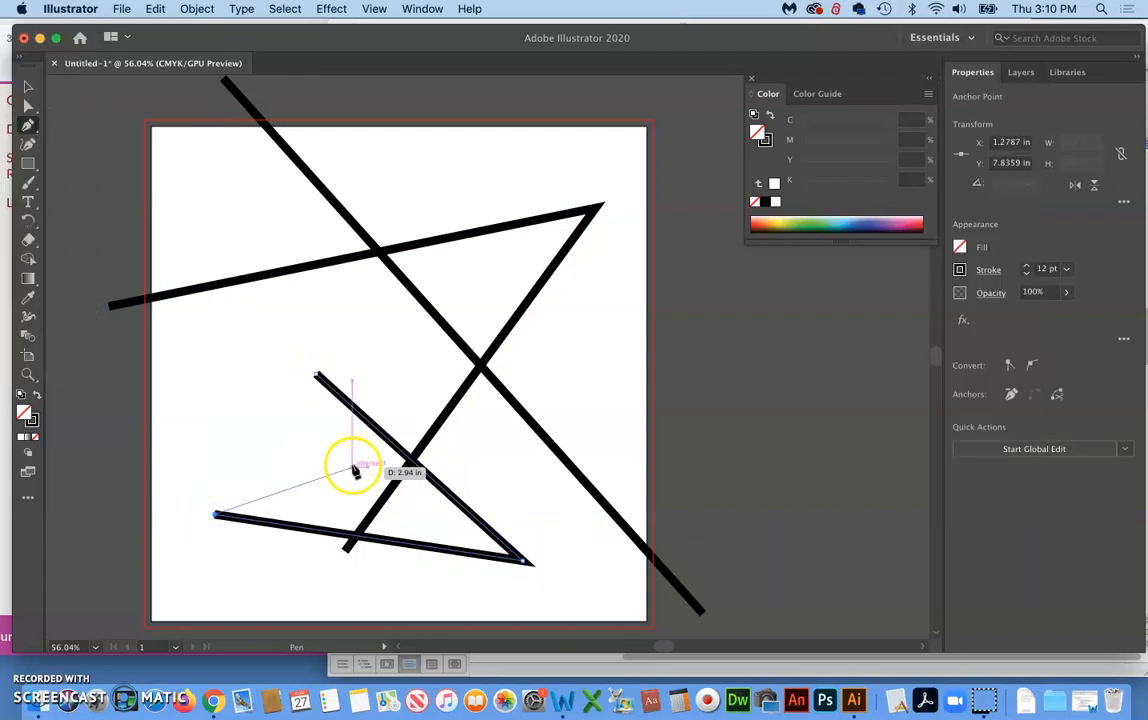
{"action": "left_click", "coordinate": [177, 380]}
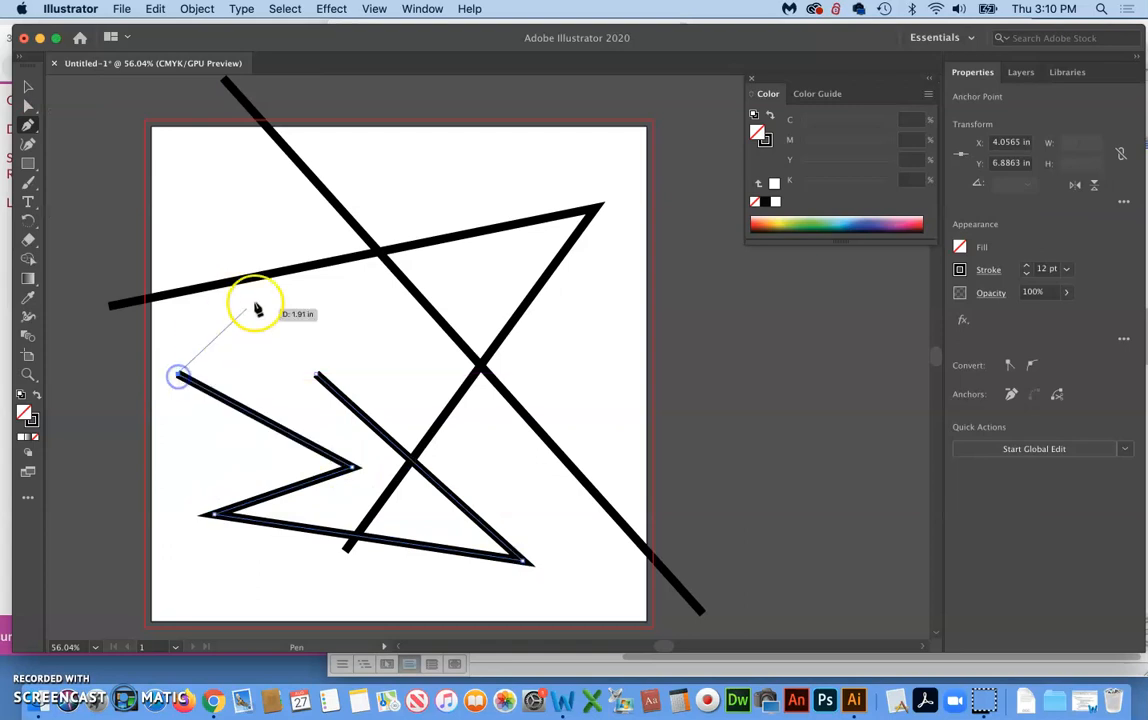
{"action": "left_click", "coordinate": [345, 296]}
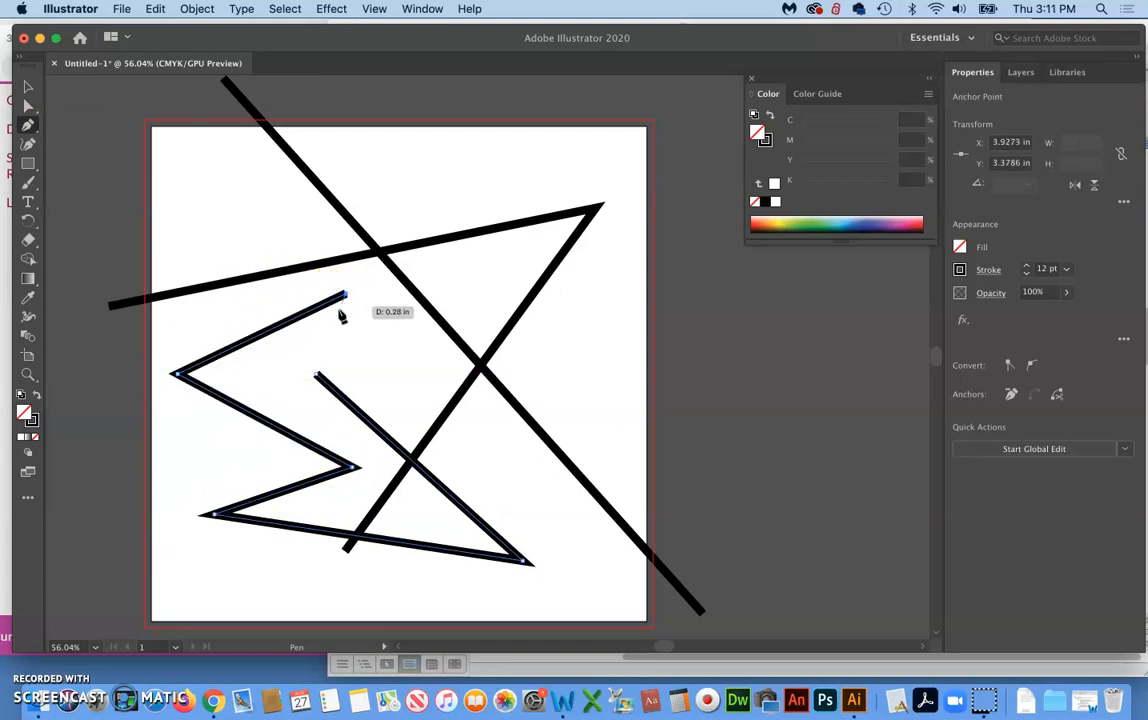
{"action": "left_click", "coordinate": [315, 376]}
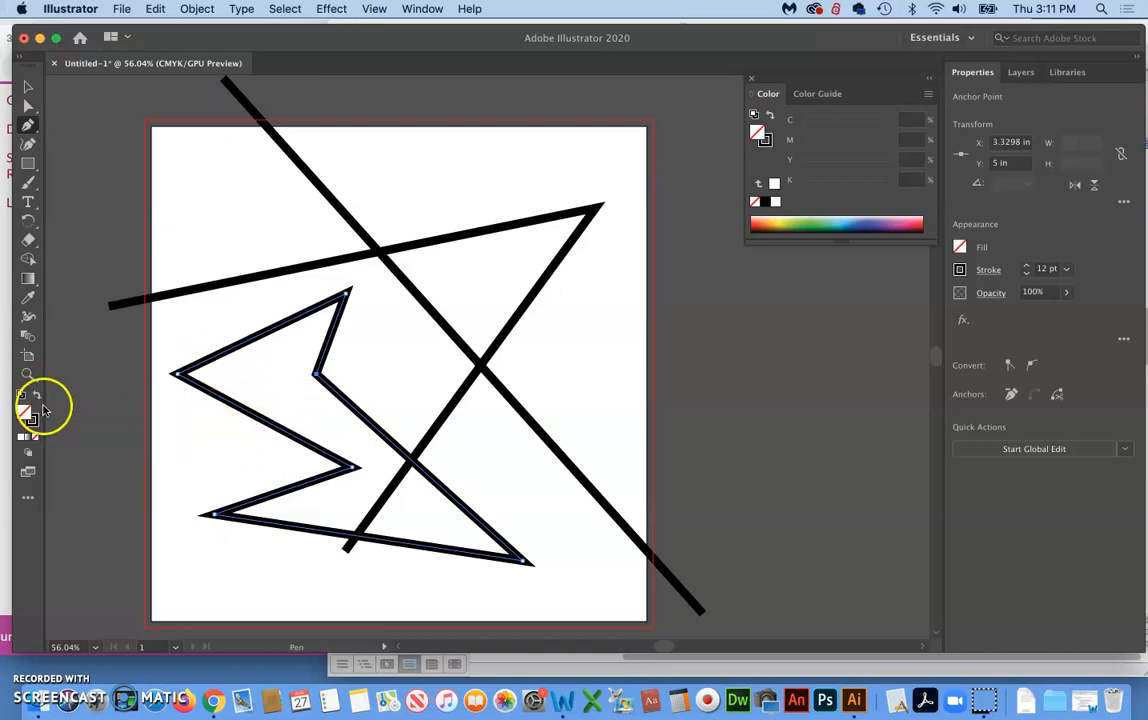
Swap the closed jagged shape's fill and stroke to give it a black fill without a stroke, and deselect it
{"action": "left_click", "coordinate": [28, 87]}
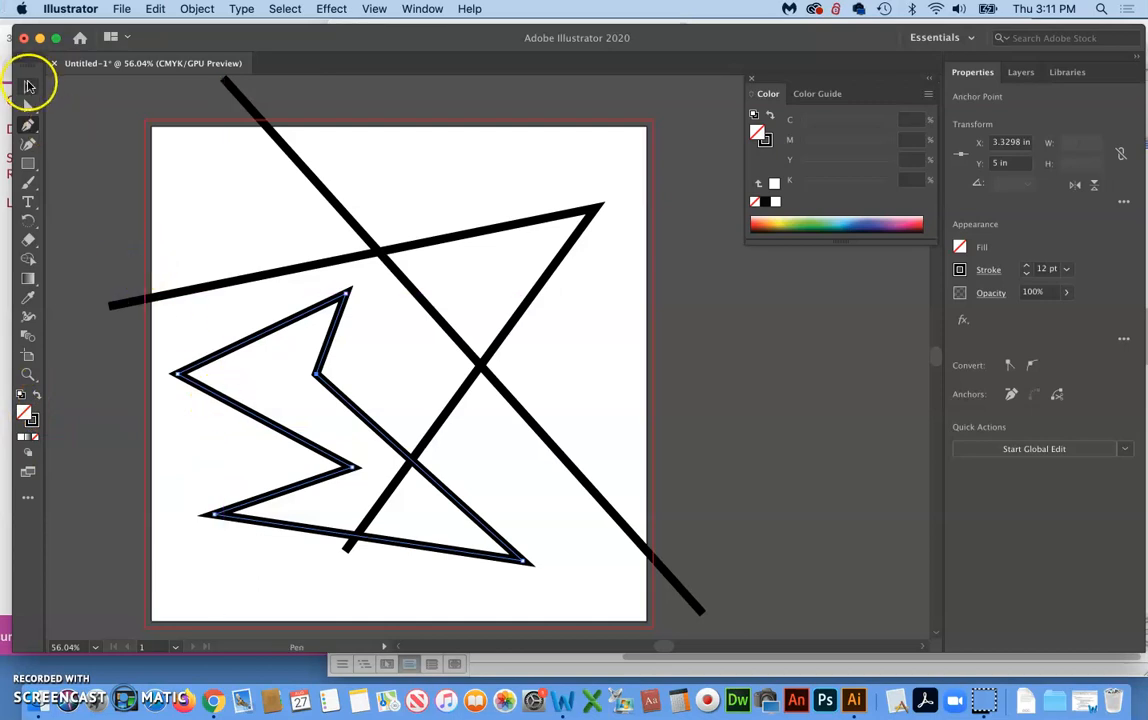
{"action": "left_click", "coordinate": [84, 138]}
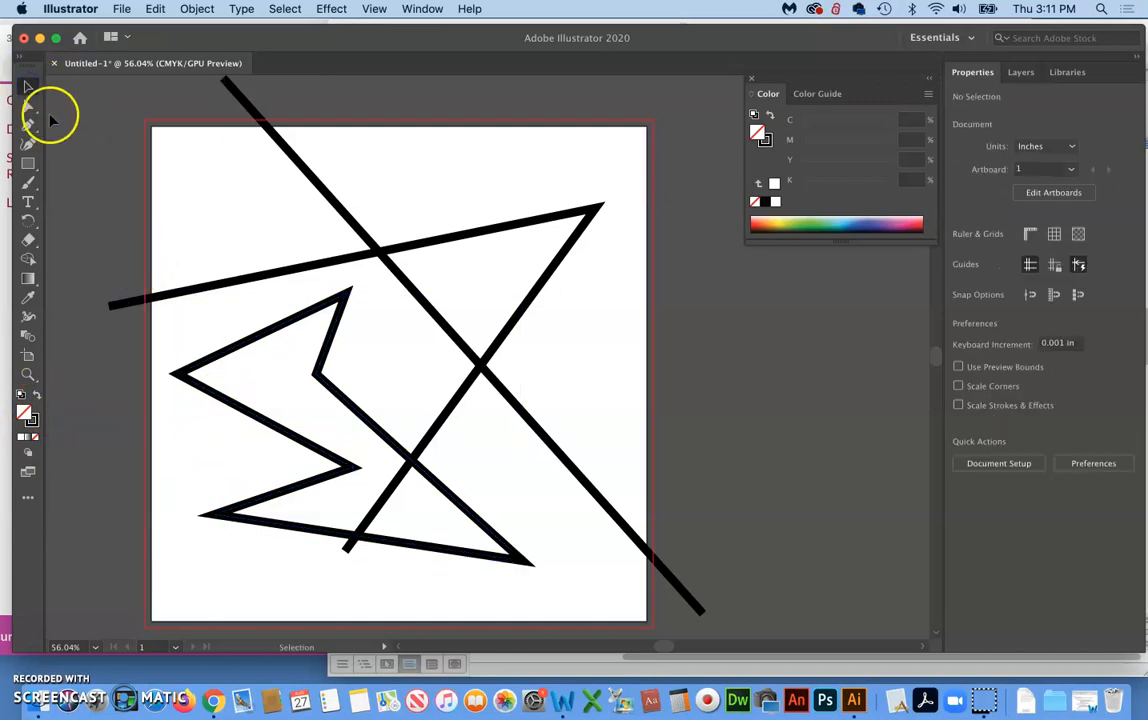
{"action": "left_click", "coordinate": [230, 348]}
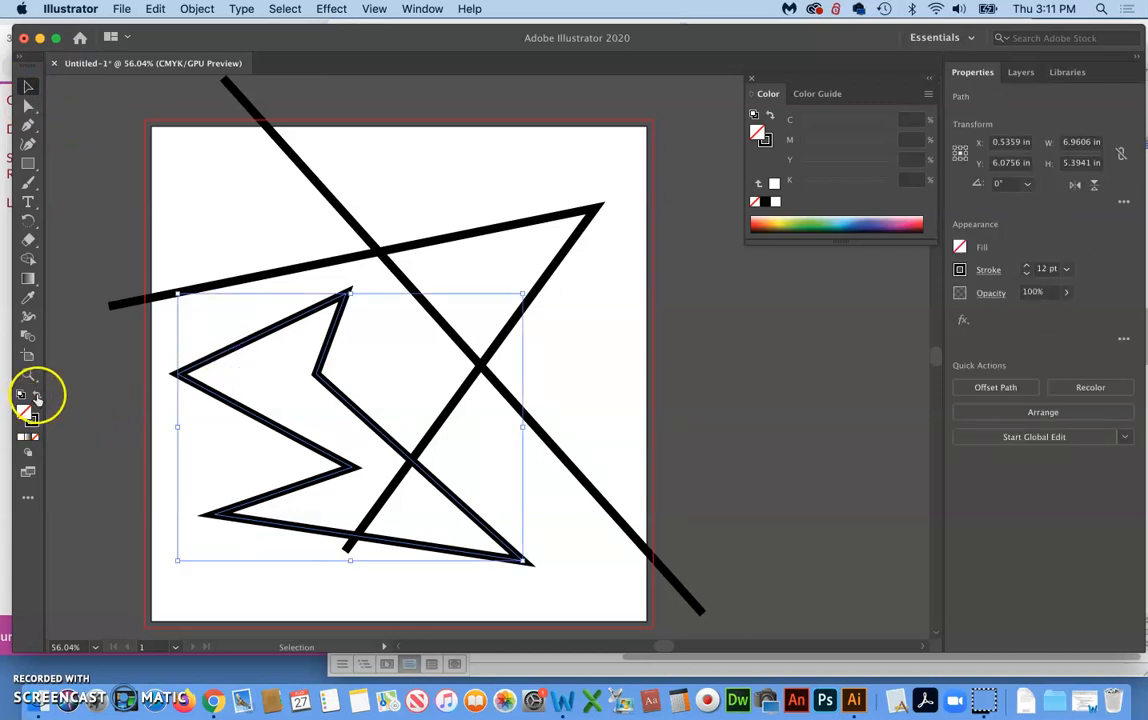
{"action": "left_click", "coordinate": [36, 397]}
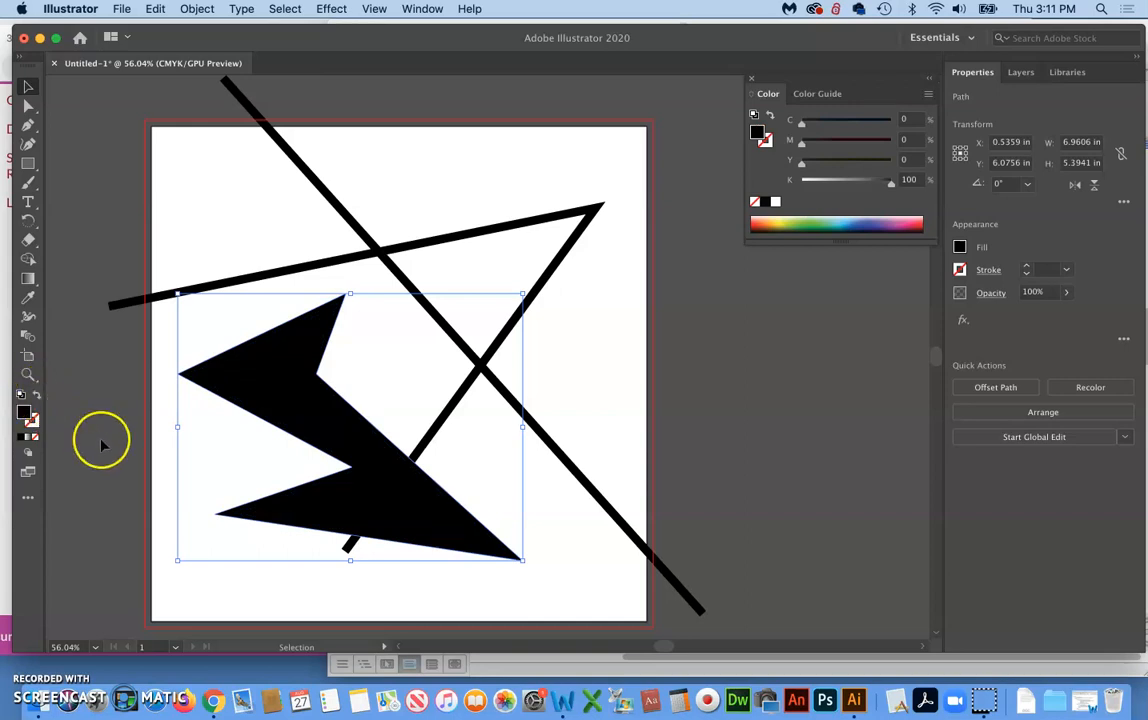
{"action": "left_click", "coordinate": [110, 495]}
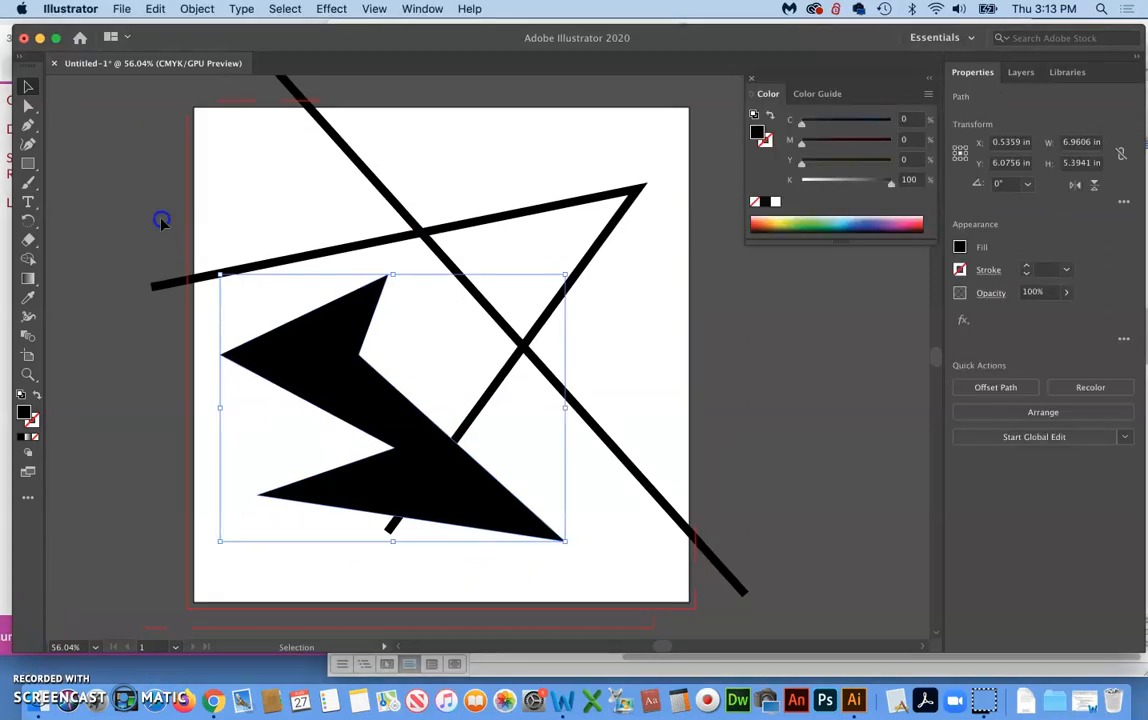
Swap the closed shape back to a black stroke without fill, set its stroke weight to 6 pt, and deselect it
{"action": "left_click", "coordinate": [150, 210]}
{"action": "left_click", "coordinate": [341, 384]}
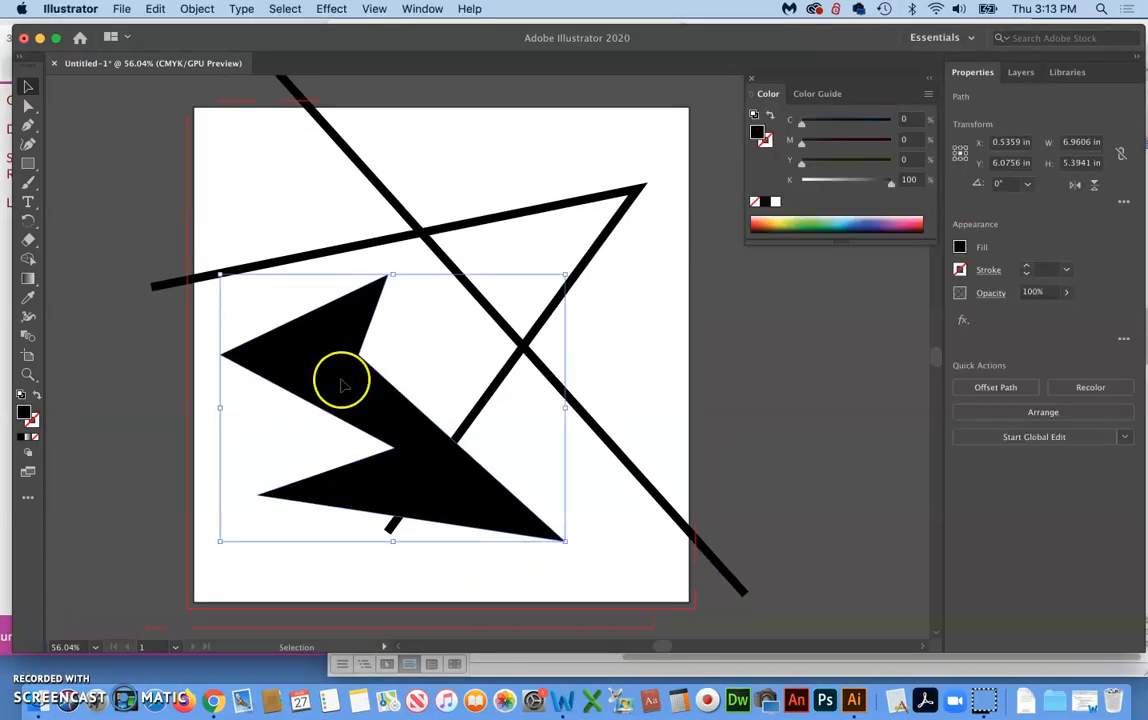
{"action": "left_click", "coordinate": [35, 397]}
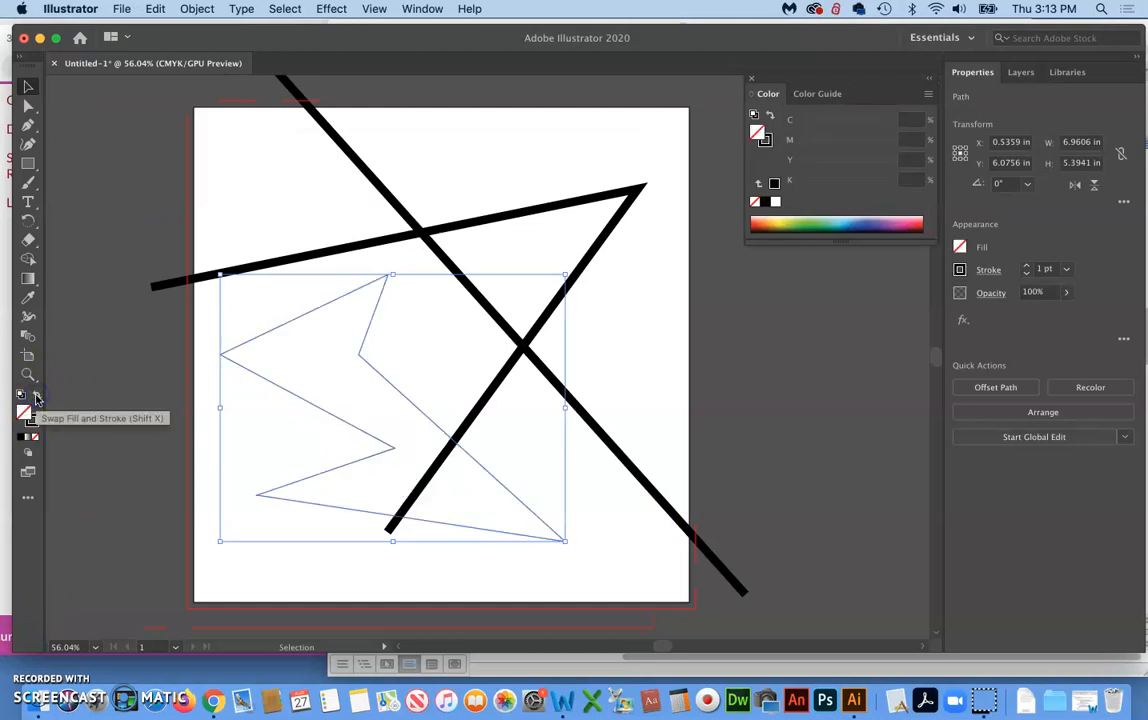
{"action": "left_click", "coordinate": [623, 533]}
{"action": "left_click", "coordinate": [525, 506]}
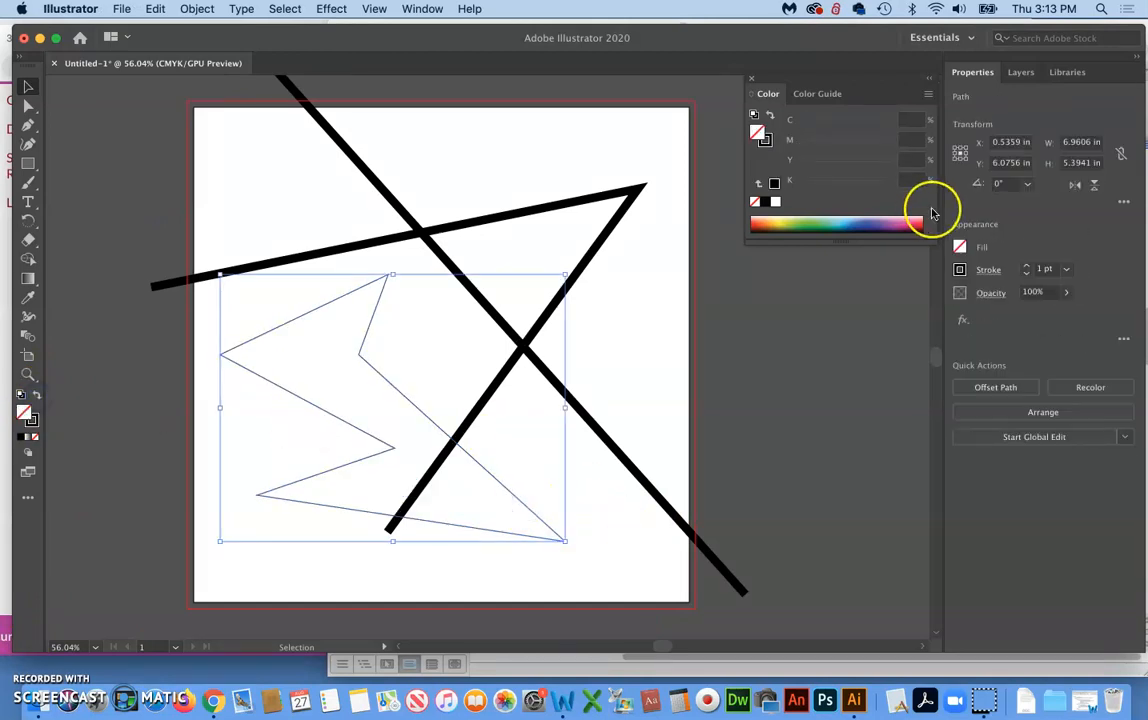
{"action": "left_click", "coordinate": [1027, 268]}
{"action": "left_click", "coordinate": [1027, 268]}
{"action": "left_click", "coordinate": [1027, 268]}
{"action": "left_click", "coordinate": [1027, 268]}
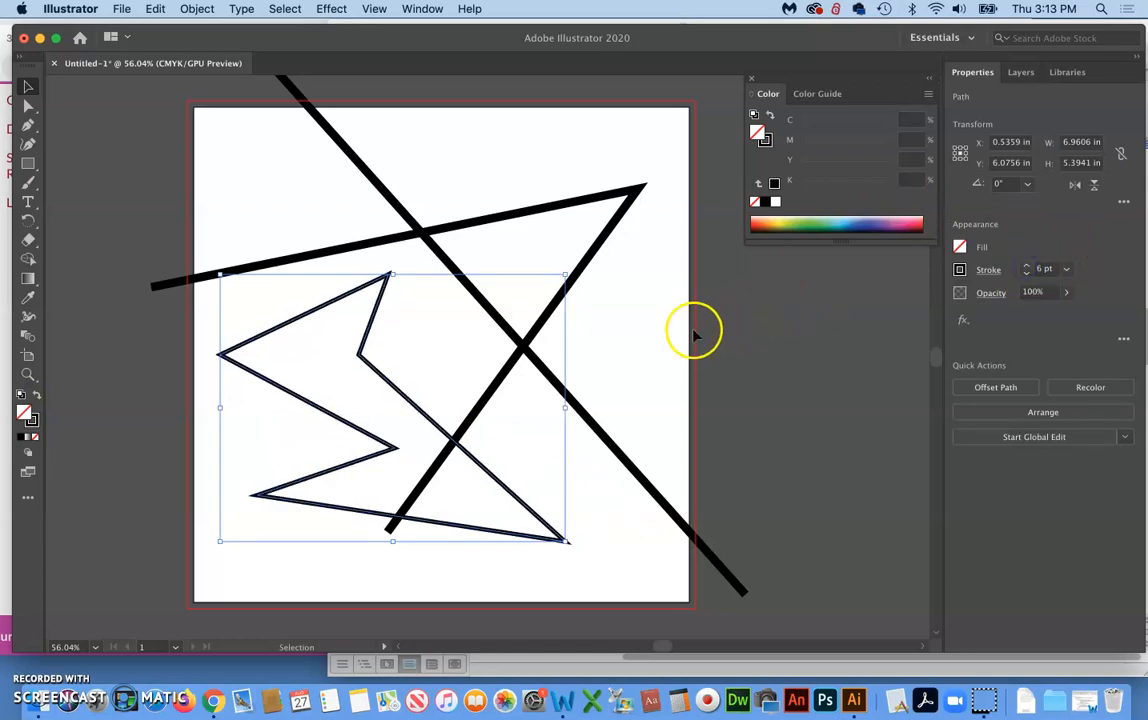
{"action": "left_click", "coordinate": [645, 345]}
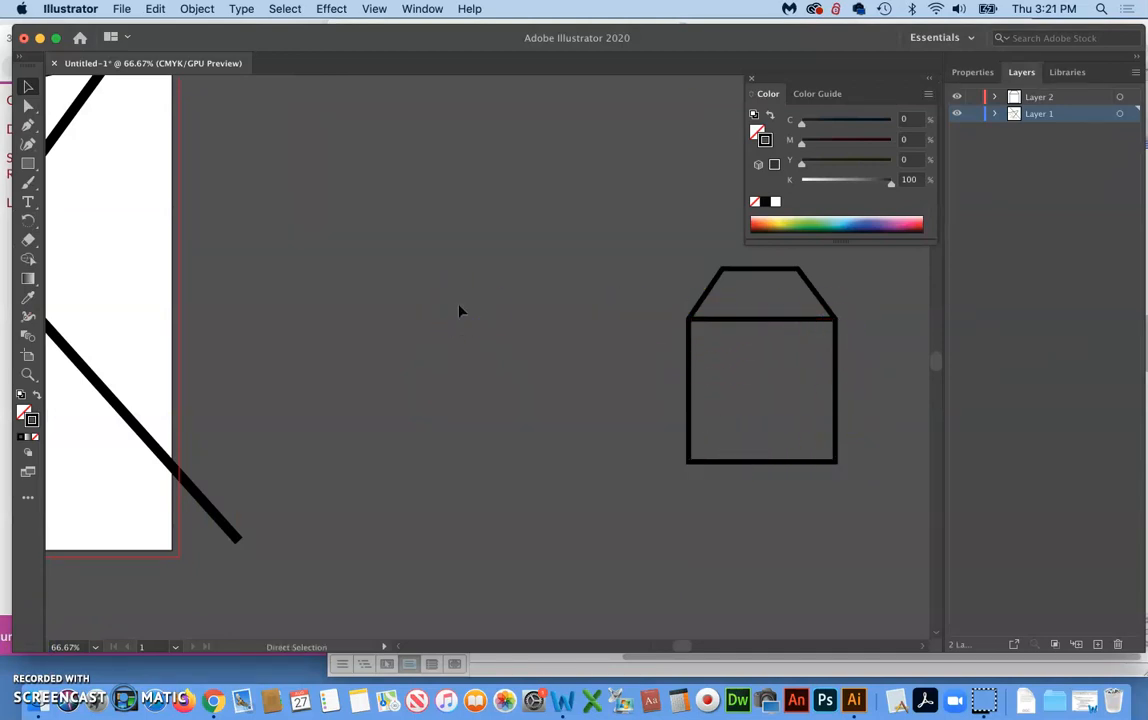
Select the two thick open paths and the closed jagged shape on the artboard and delete them
{"action": "key", "text": "super+minus"}
{"action": "key", "text": "super+minus"}
{"action": "key", "text": "super+minus"}
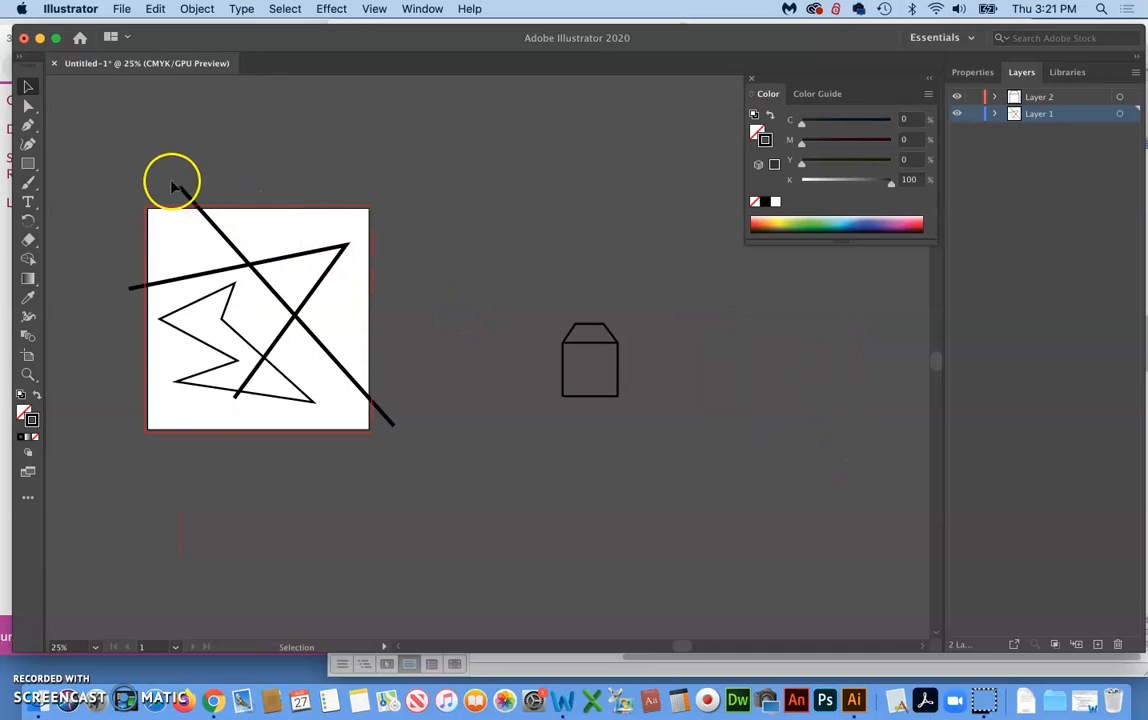
{"action": "left_click_drag", "start_coordinate": [113, 161], "coordinate": [350, 422]}
{"action": "left_click_drag", "start_coordinate": [411, 457], "coordinate": [413, 460]}
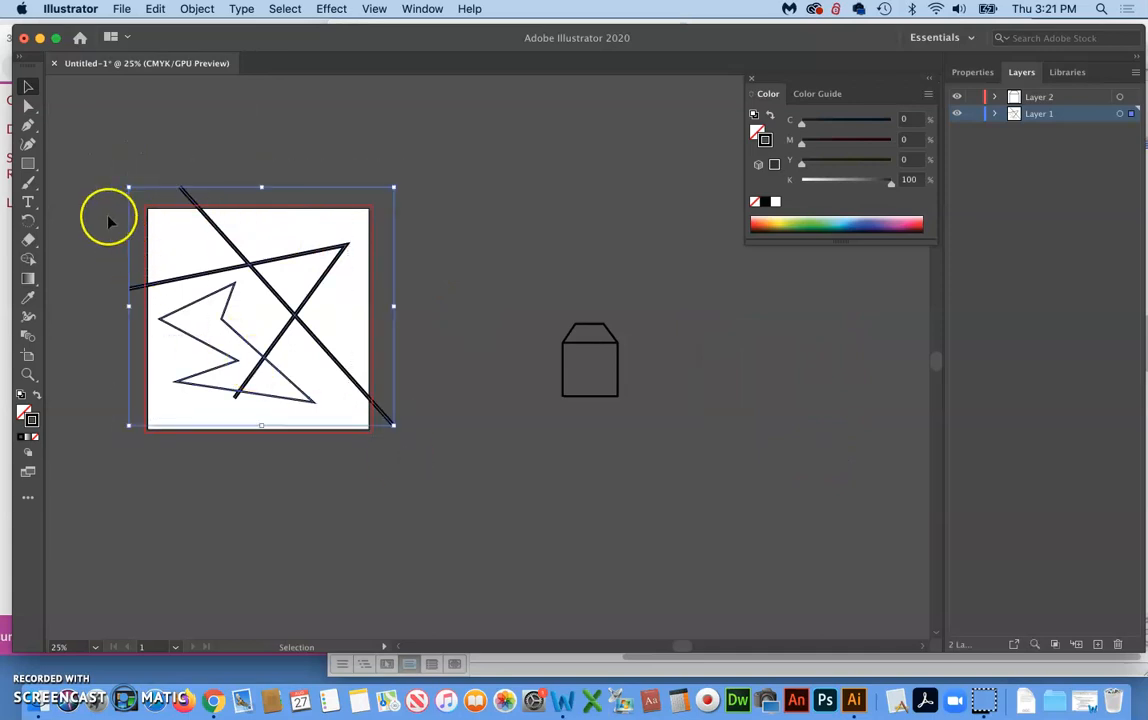
{"action": "key", "text": "Delete"}
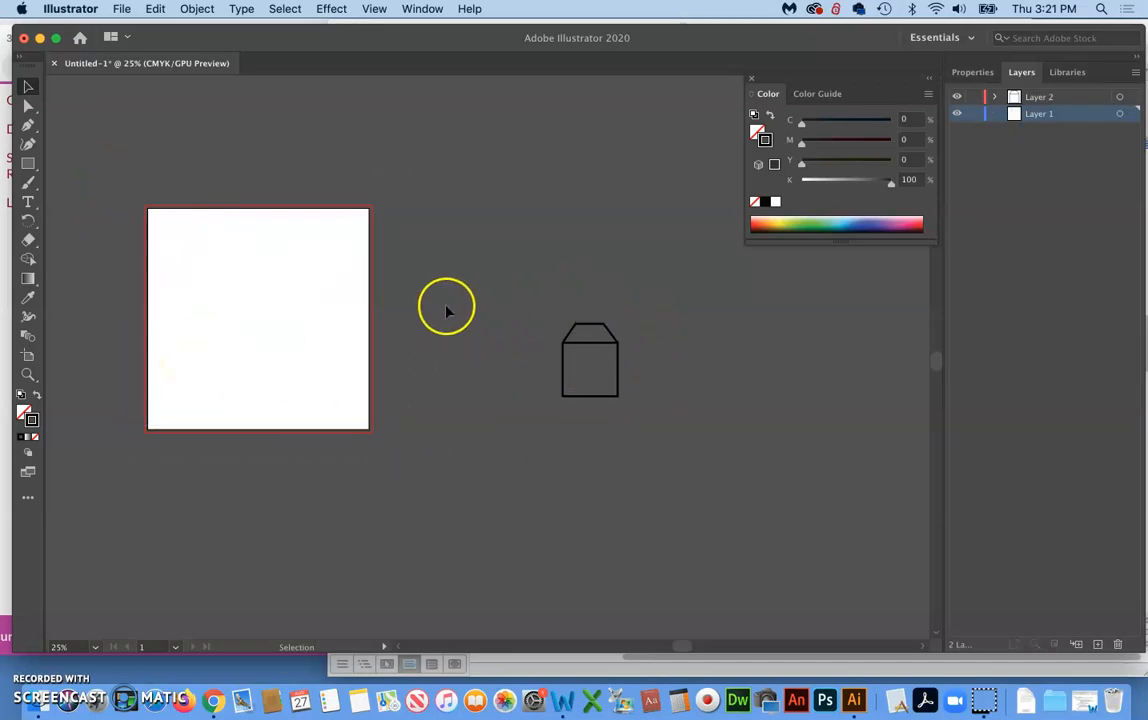
Draw a closed rectangle about 2.77 x 2.43 in with the Pen tool in the artboard's lower-middle area
{"action": "scroll", "coordinate": [290, 305], "scroll_direction": "up", "scroll_amount": 3}
{"action": "scroll", "coordinate": [290, 305], "scroll_direction": "left", "scroll_amount": 3}
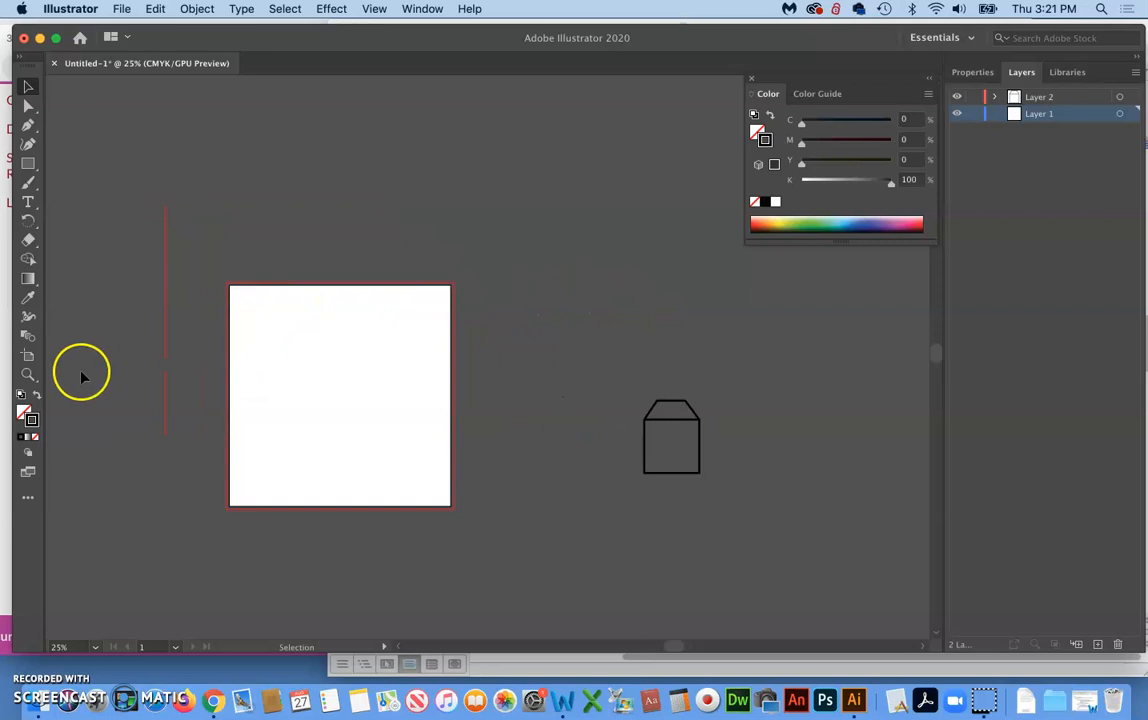
{"action": "left_click", "coordinate": [30, 374]}
{"action": "left_click_drag", "start_coordinate": [313, 436], "coordinate": [420, 353]}
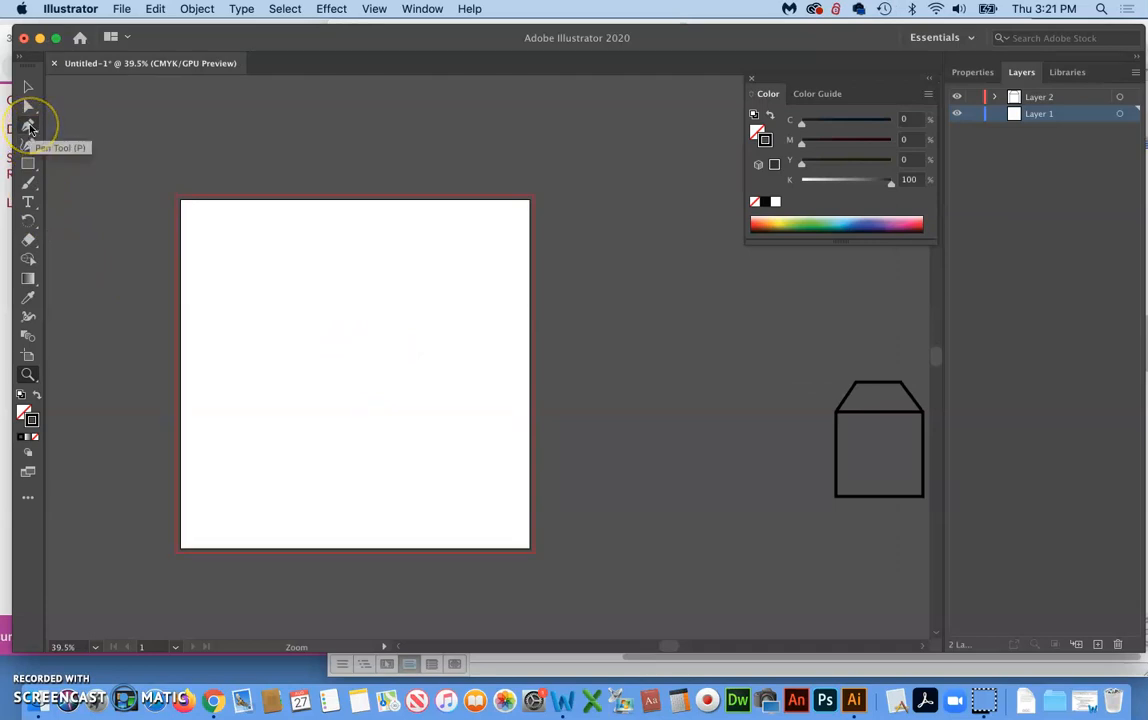
{"action": "left_click", "coordinate": [29, 127]}
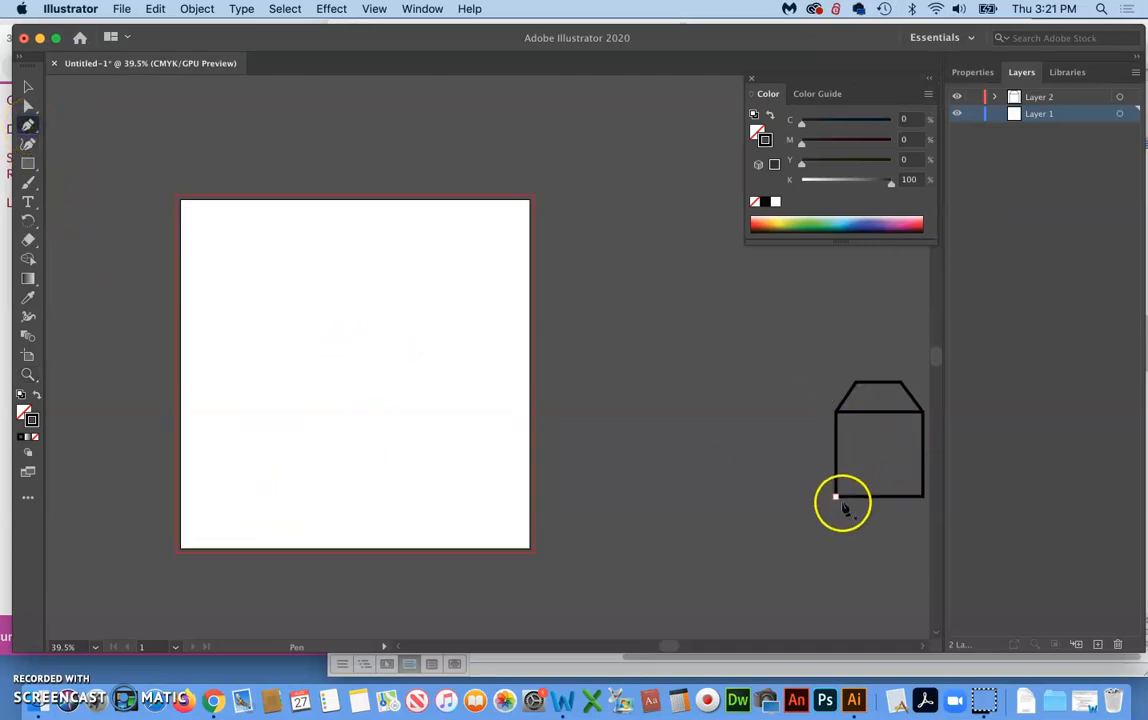
{"action": "left_click", "coordinate": [838, 411]}
{"action": "left_click", "coordinate": [922, 411]}
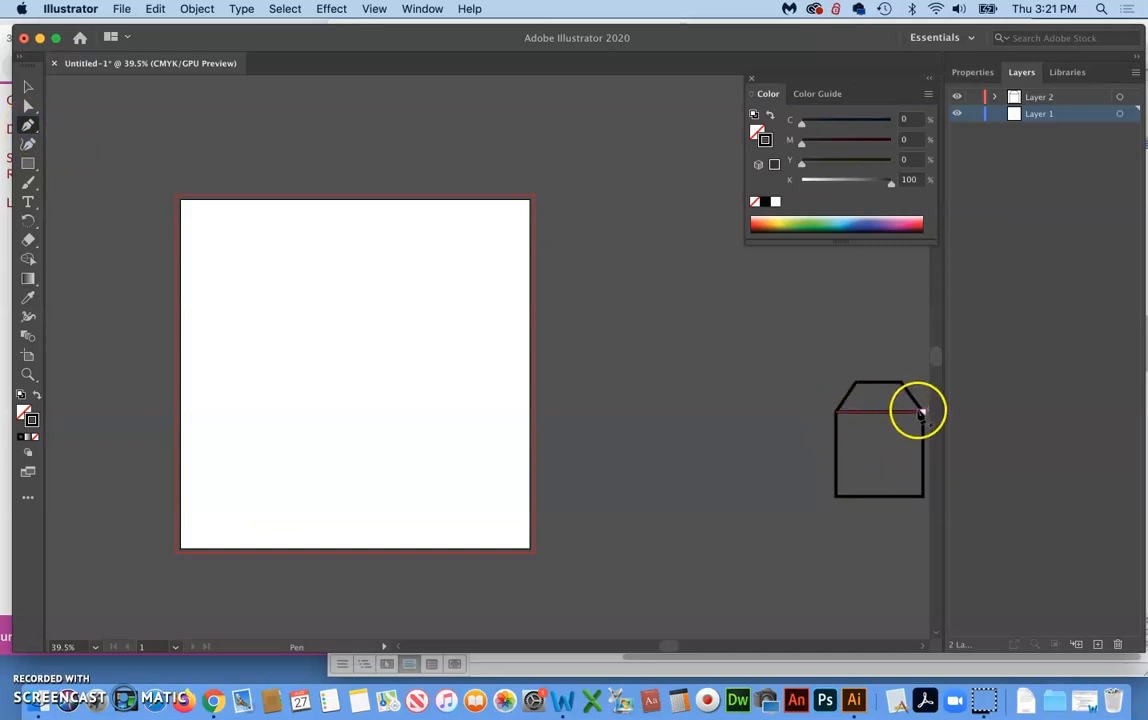
{"action": "left_click", "coordinate": [282, 503]}
{"action": "left_click", "coordinate": [281, 424]}
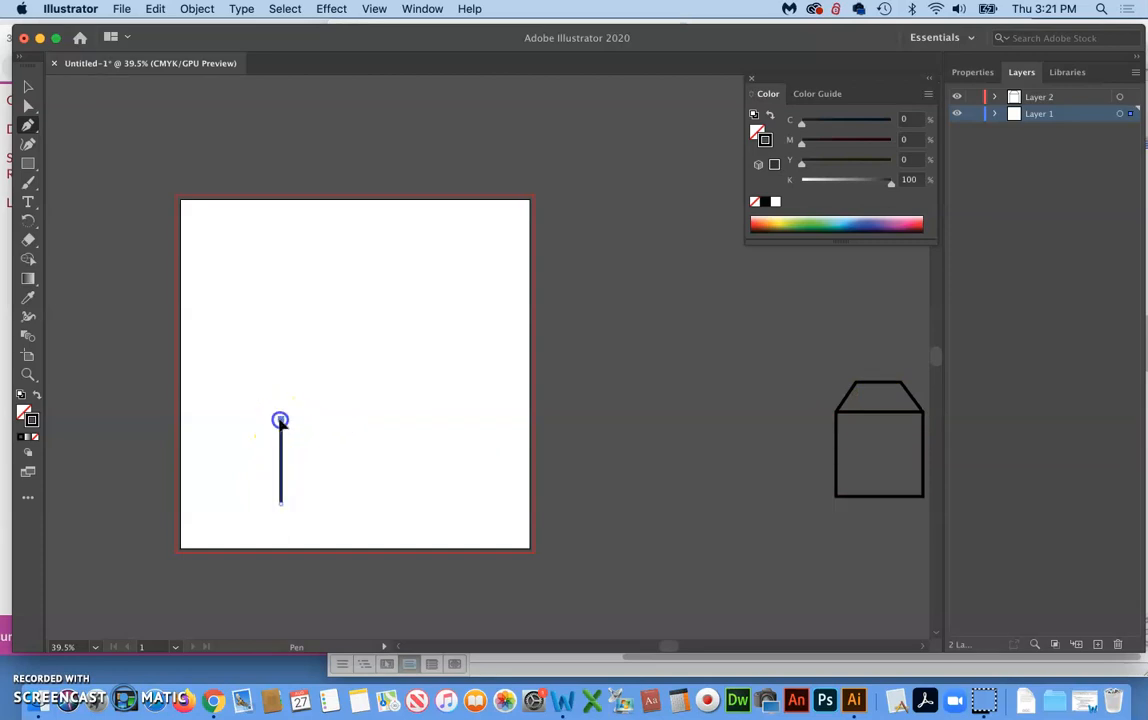
{"action": "left_click", "coordinate": [378, 421]}
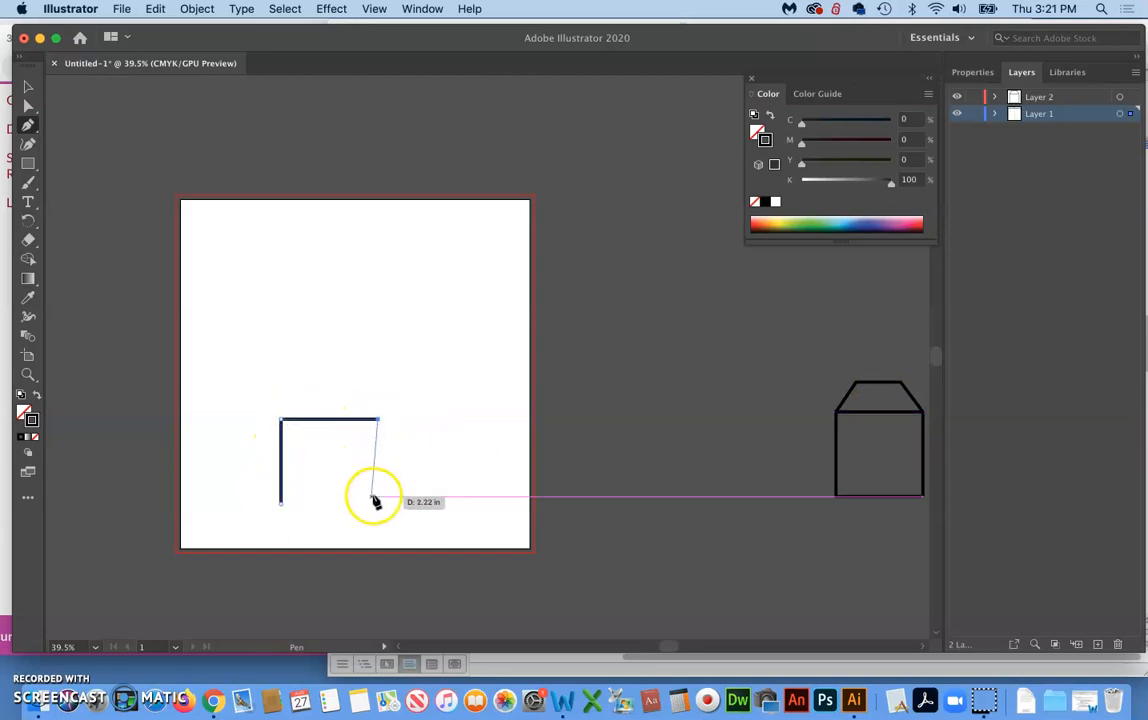
{"action": "left_click", "coordinate": [379, 498]}
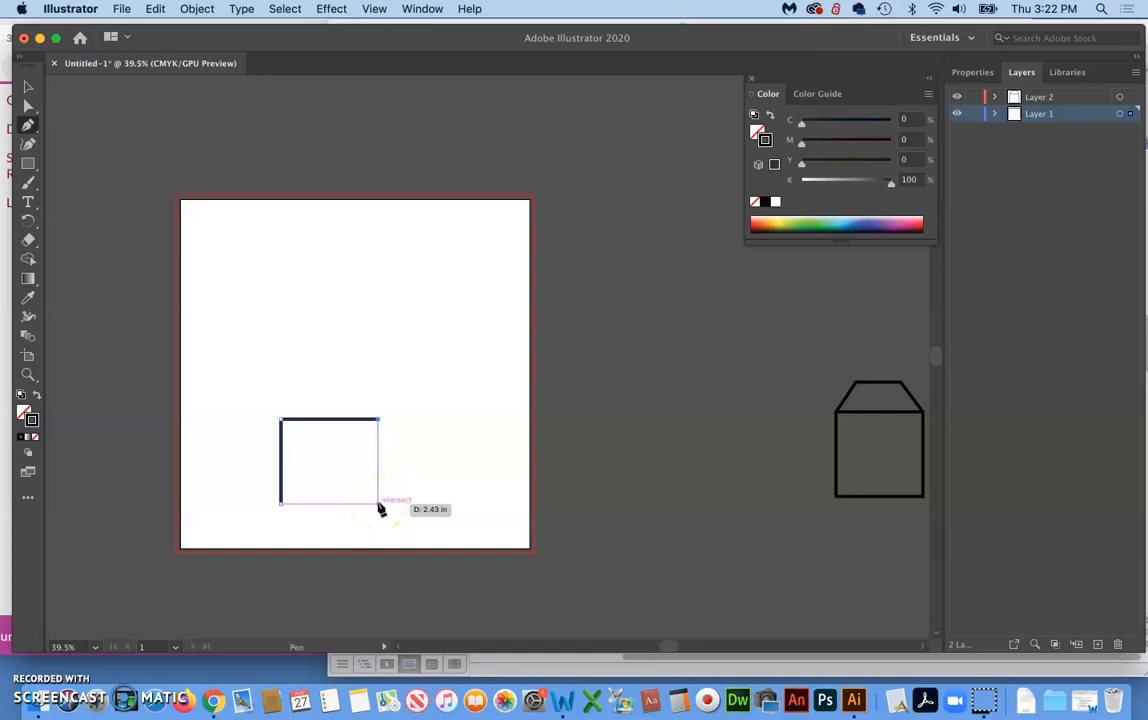
{"action": "left_click", "coordinate": [378, 503]}
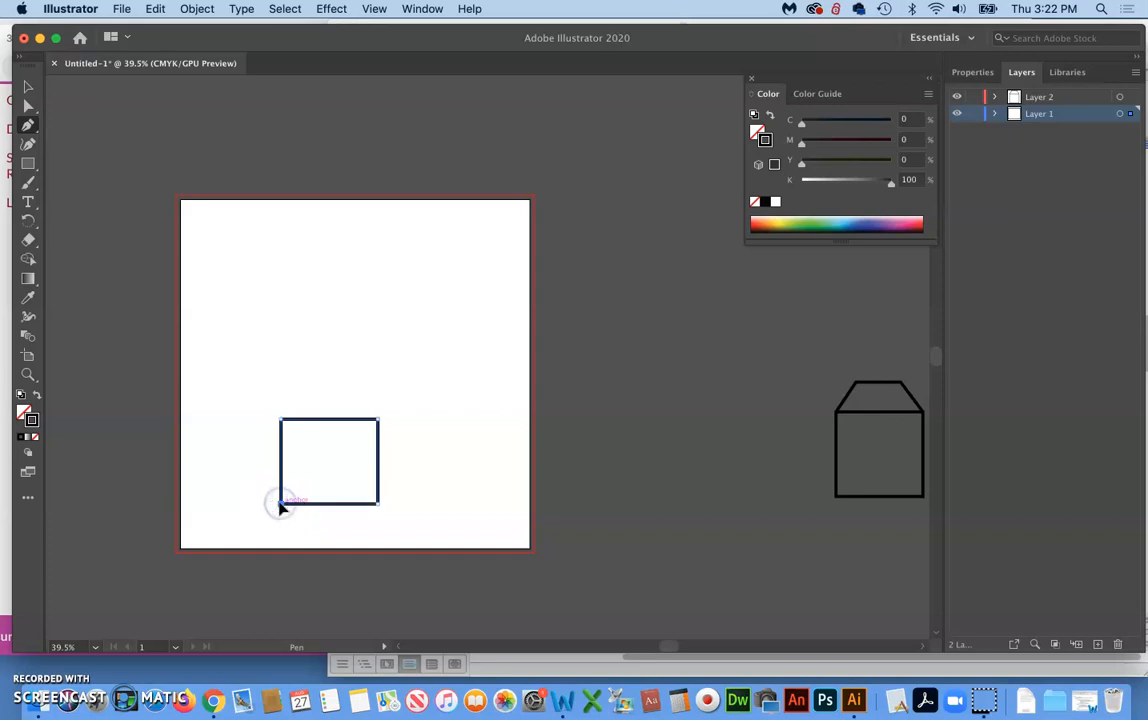
{"action": "left_click", "coordinate": [281, 504]}
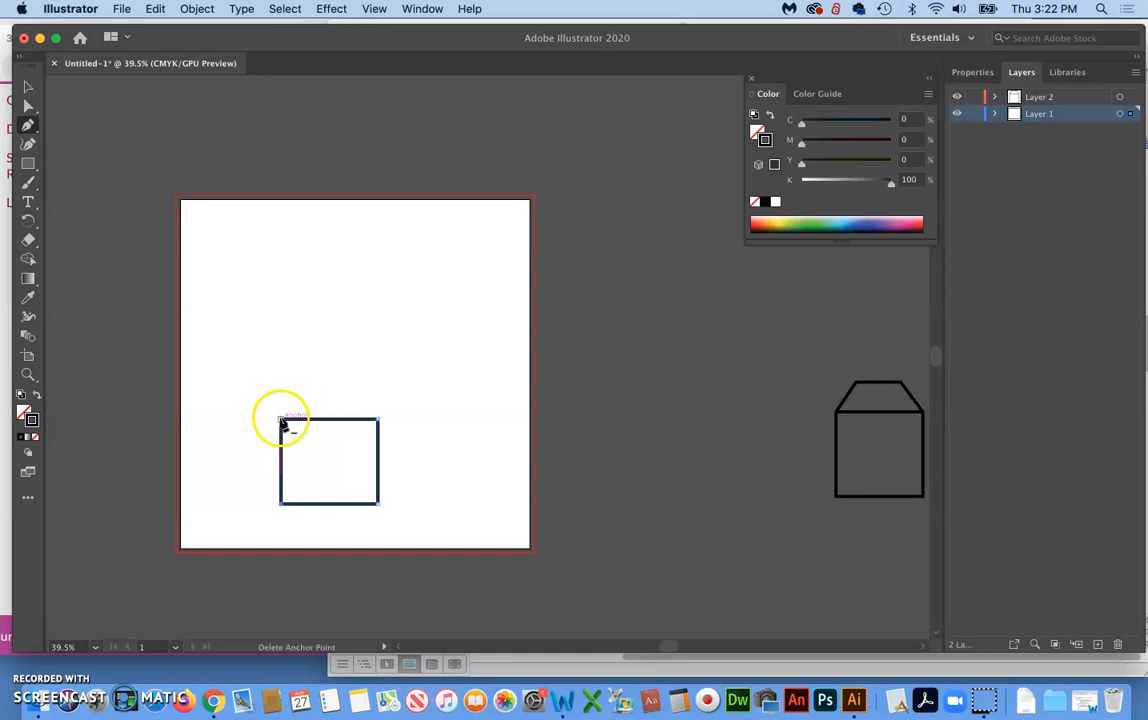
Remove the rectangle's upper-left anchor point with the Pen tool, undo the removal, and deselect the rectangle
{"action": "left_click", "coordinate": [282, 421]}
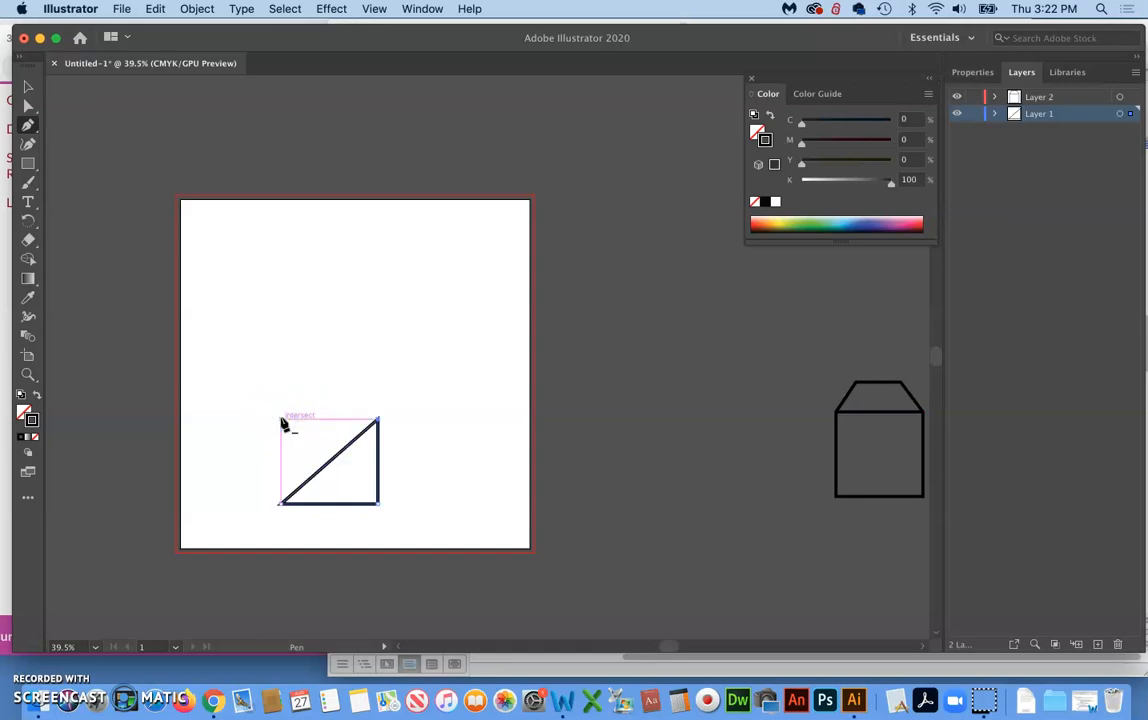
{"action": "key", "text": "super+z"}
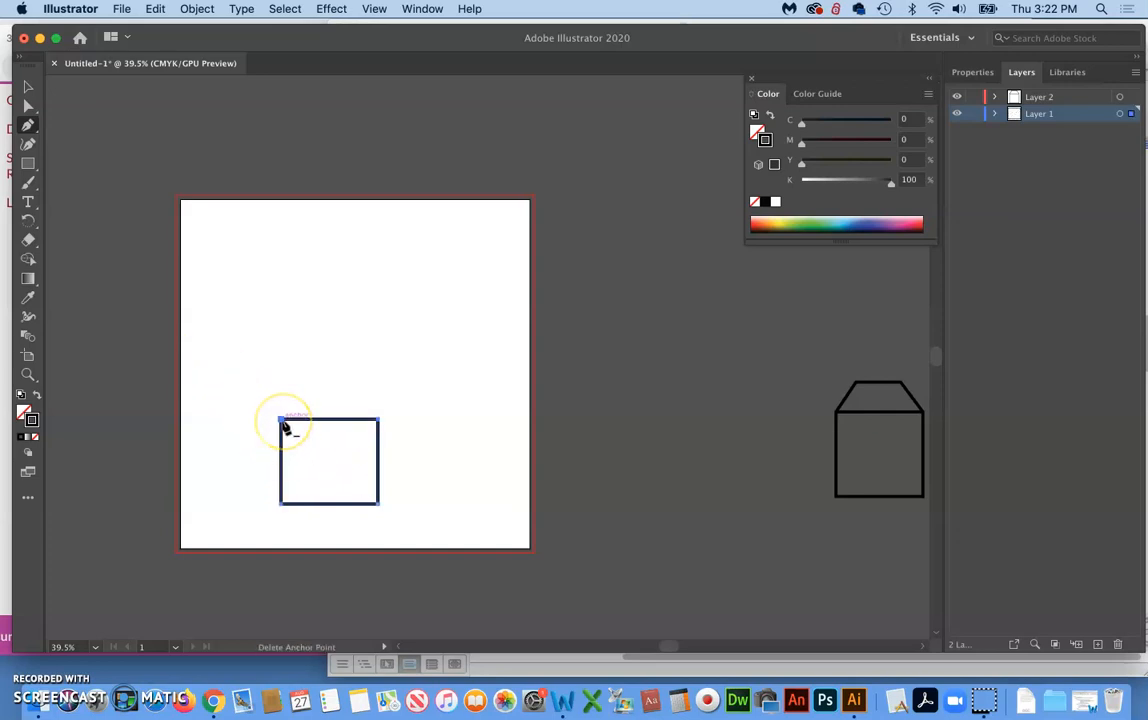
{"action": "left_click", "coordinate": [303, 330]}
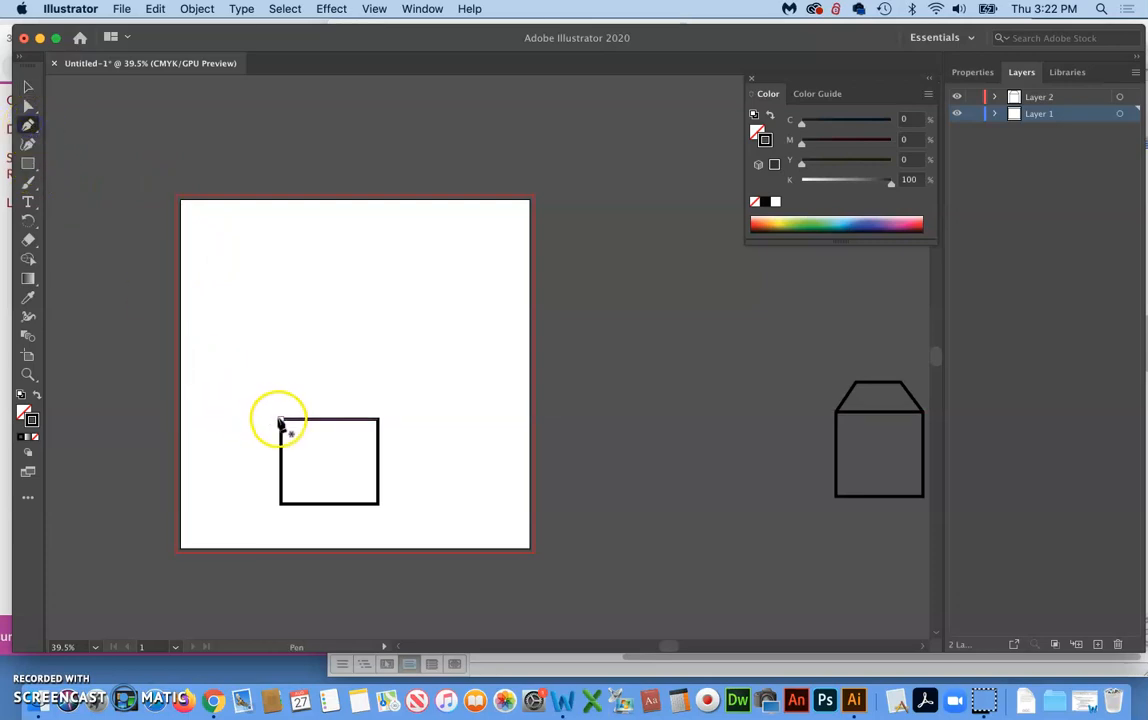
Draw an open three-segment roof path from the rectangle's upper-left corner to its upper-right corner, and deselect it
{"action": "left_click_drag", "start_coordinate": [280, 418], "coordinate": [307, 380]}
{"action": "left_click", "coordinate": [356, 376]}
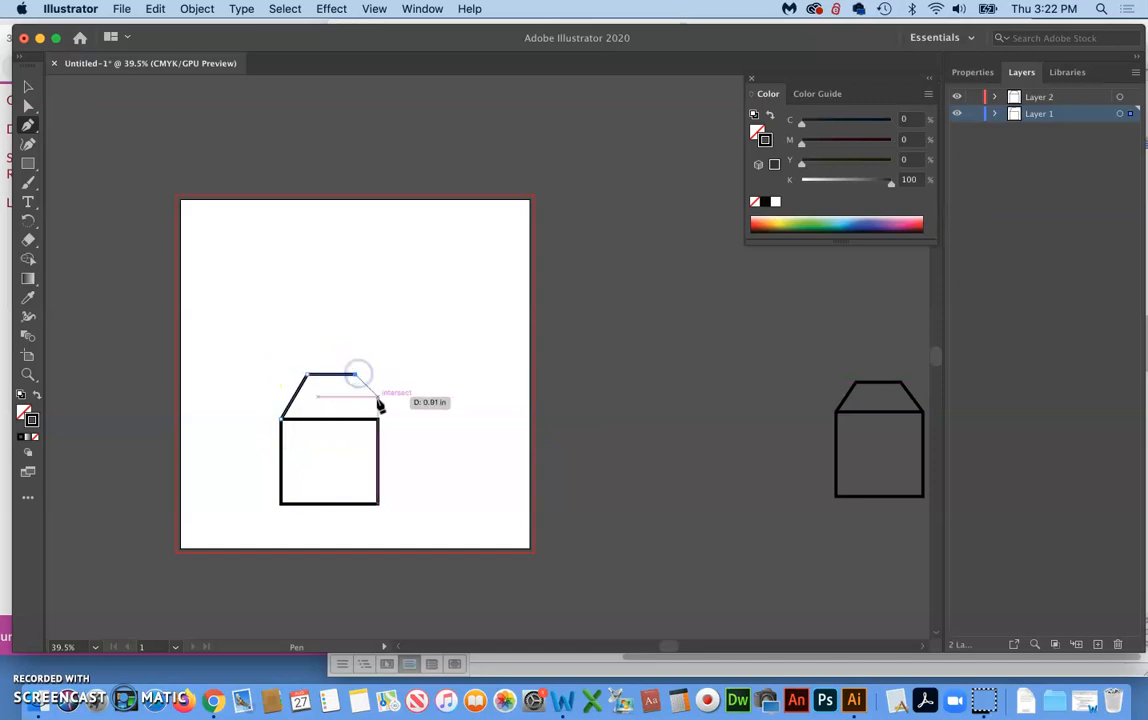
{"action": "left_click", "coordinate": [379, 418]}
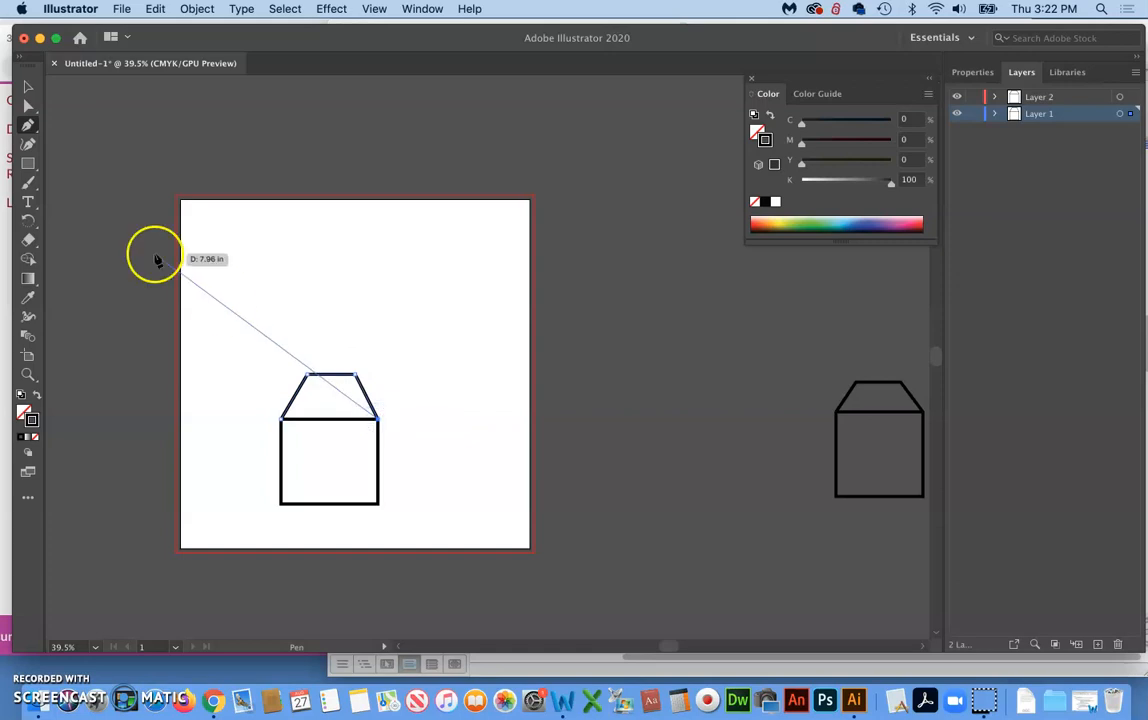
{"action": "key", "text": "Escape"}
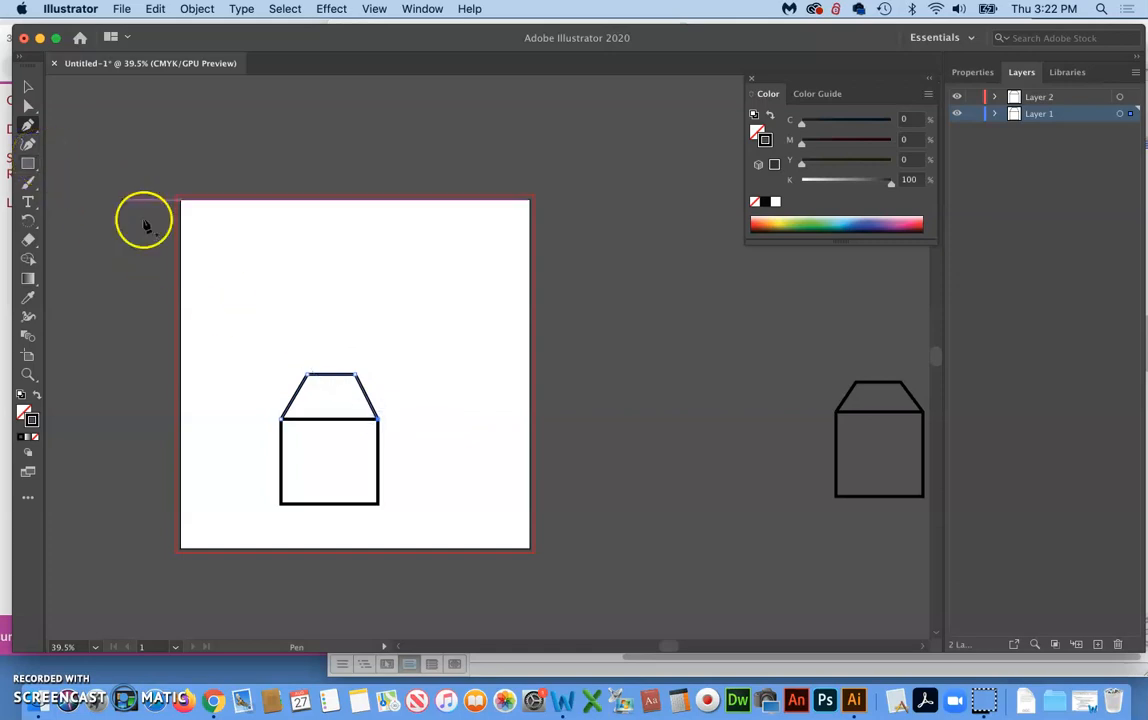
{"action": "left_click", "coordinate": [26, 90]}
{"action": "left_click", "coordinate": [104, 243]}
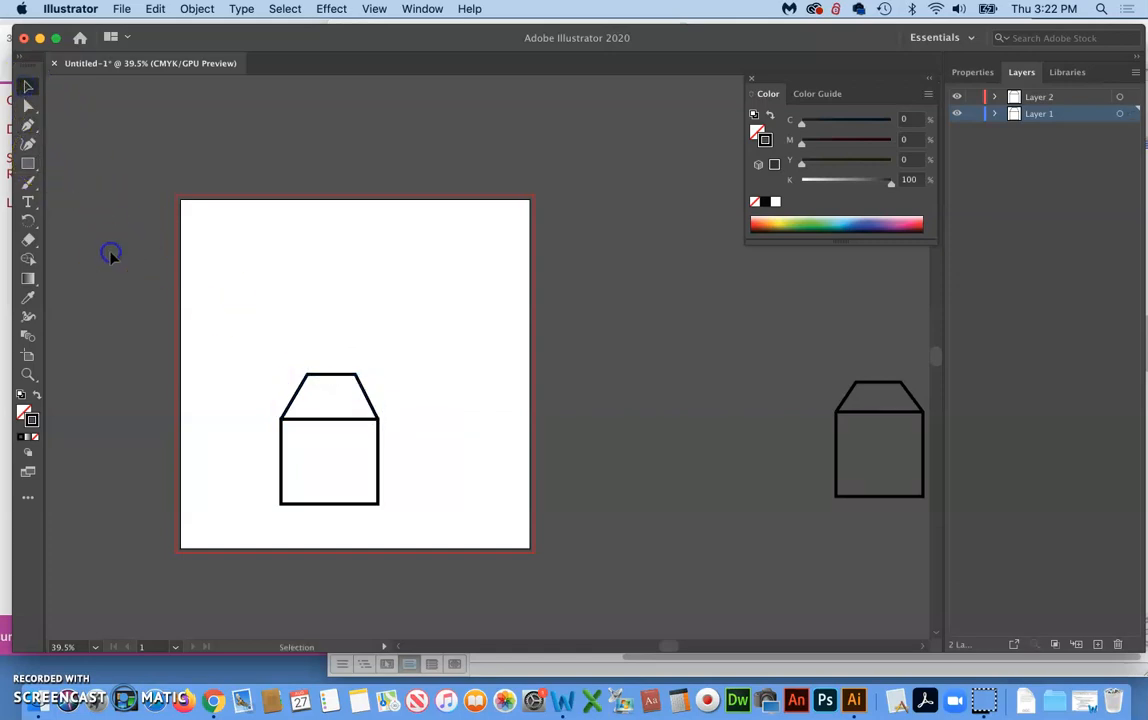
Inspect the joint between the roof path and the rectangle's upper-left corner at high magnification
{"action": "left_click_drag", "start_coordinate": [266, 440], "coordinate": [655, 111]}
{"action": "left_click_drag", "start_coordinate": [318, 359], "coordinate": [569, 210]}
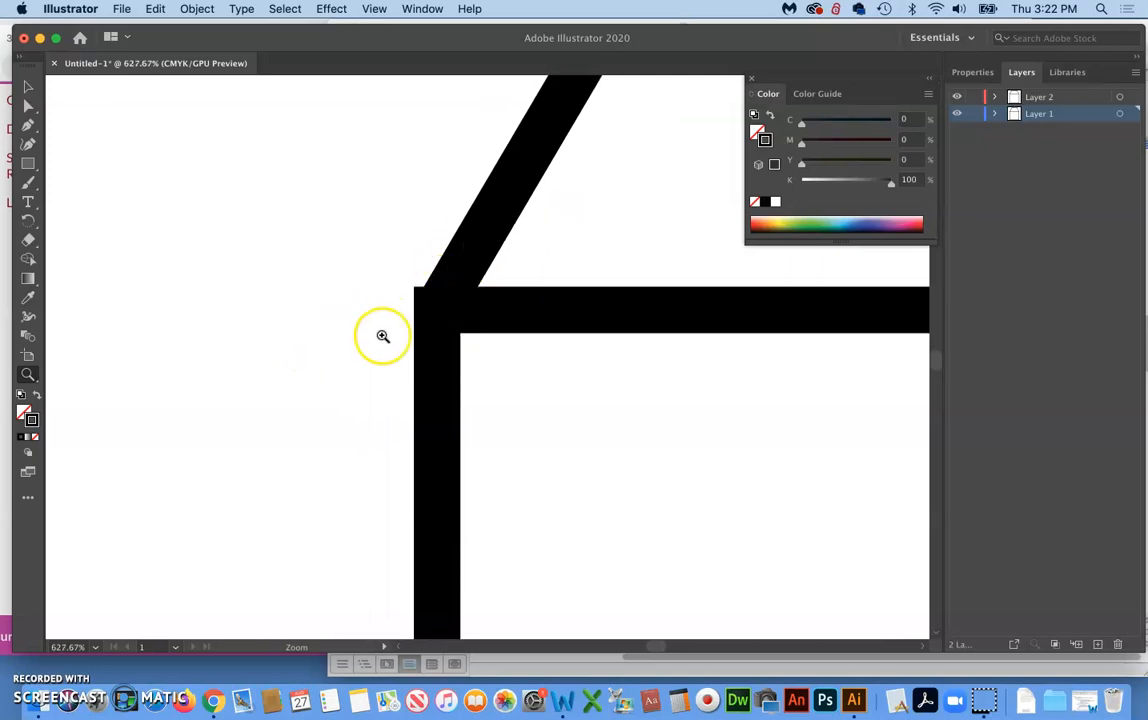
{"action": "key", "text": "super+minus"}
{"action": "key", "text": "super+minus"}
{"action": "key", "text": "super+minus"}
{"action": "key", "text": "super+minus"}
{"action": "key", "text": "super+minus"}
{"action": "key", "text": "super+minus"}
{"action": "key", "text": "super+minus"}
{"action": "key", "text": "super+minus"}
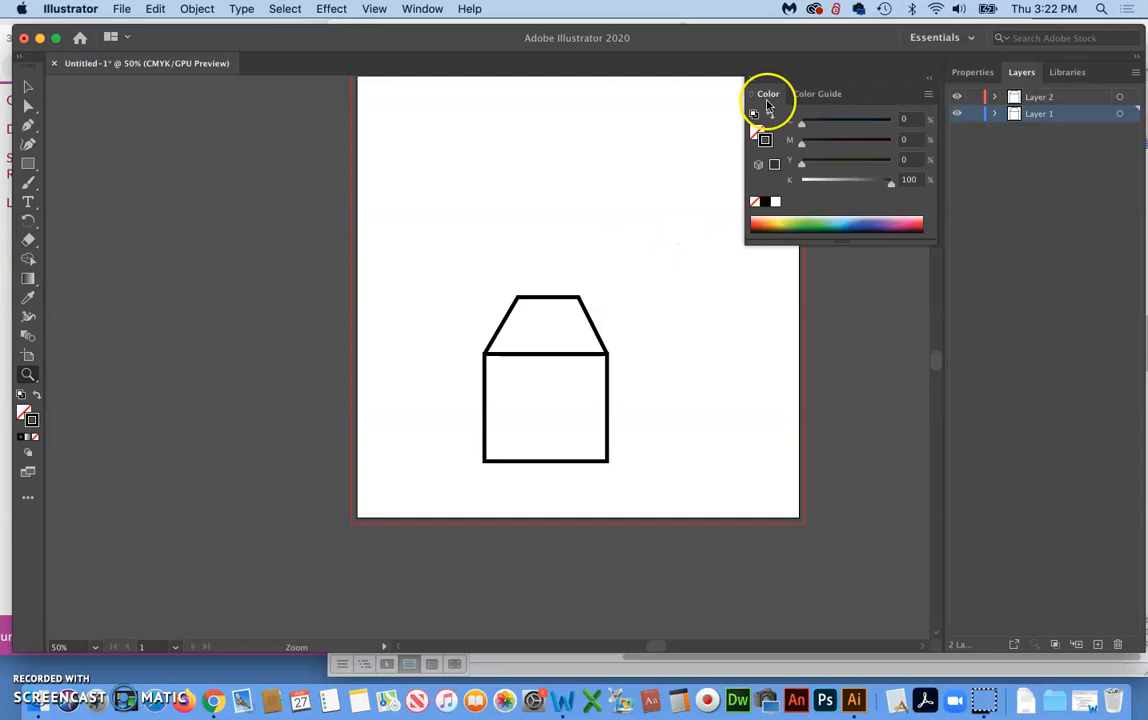
{"action": "left_click", "coordinate": [6, 636]}
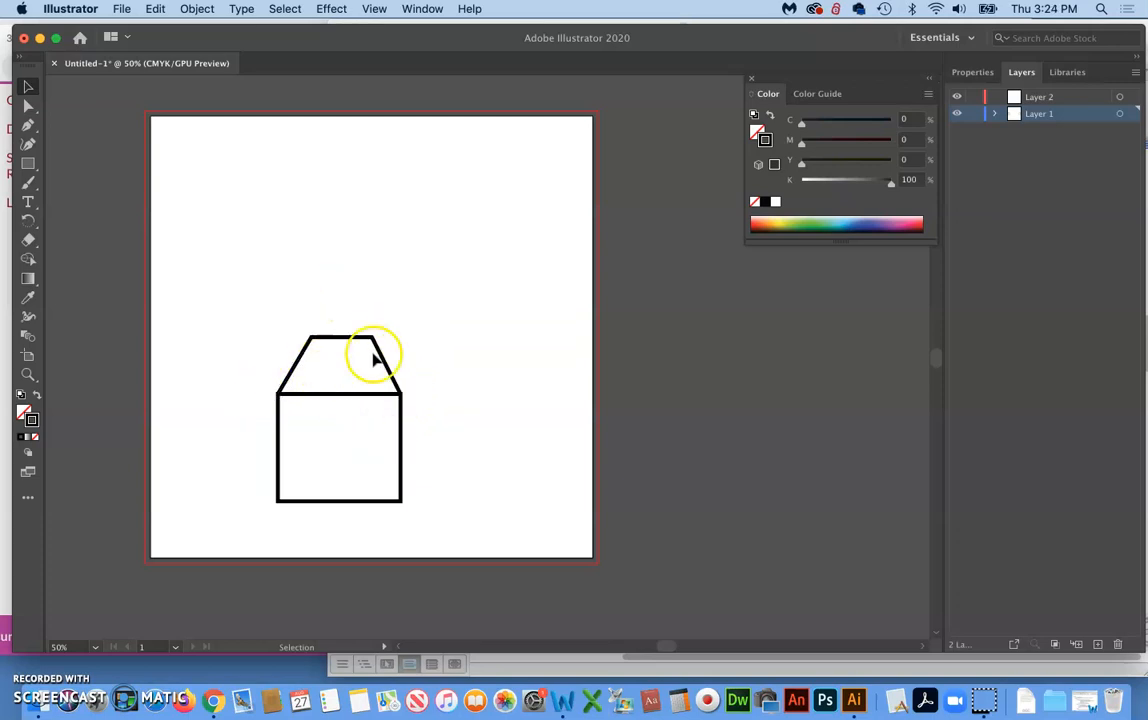
Delete the empty Layer 2 and unlock Layer 1
{"action": "left_click", "coordinate": [420, 352]}
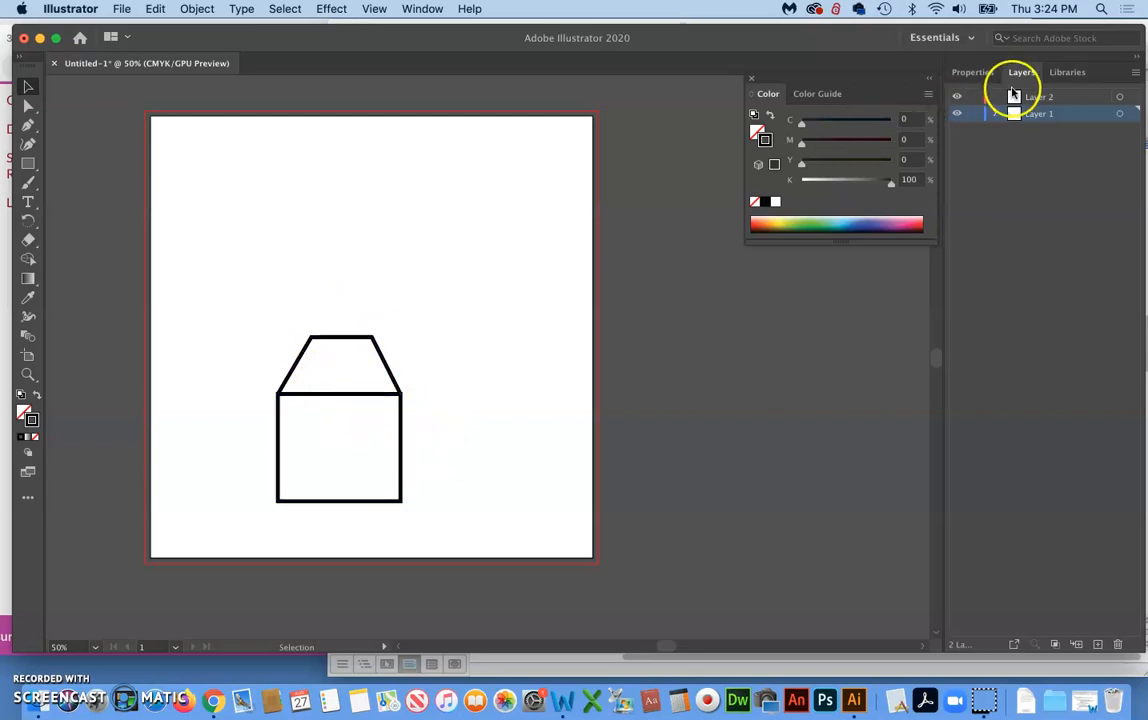
{"action": "left_click", "coordinate": [986, 76]}
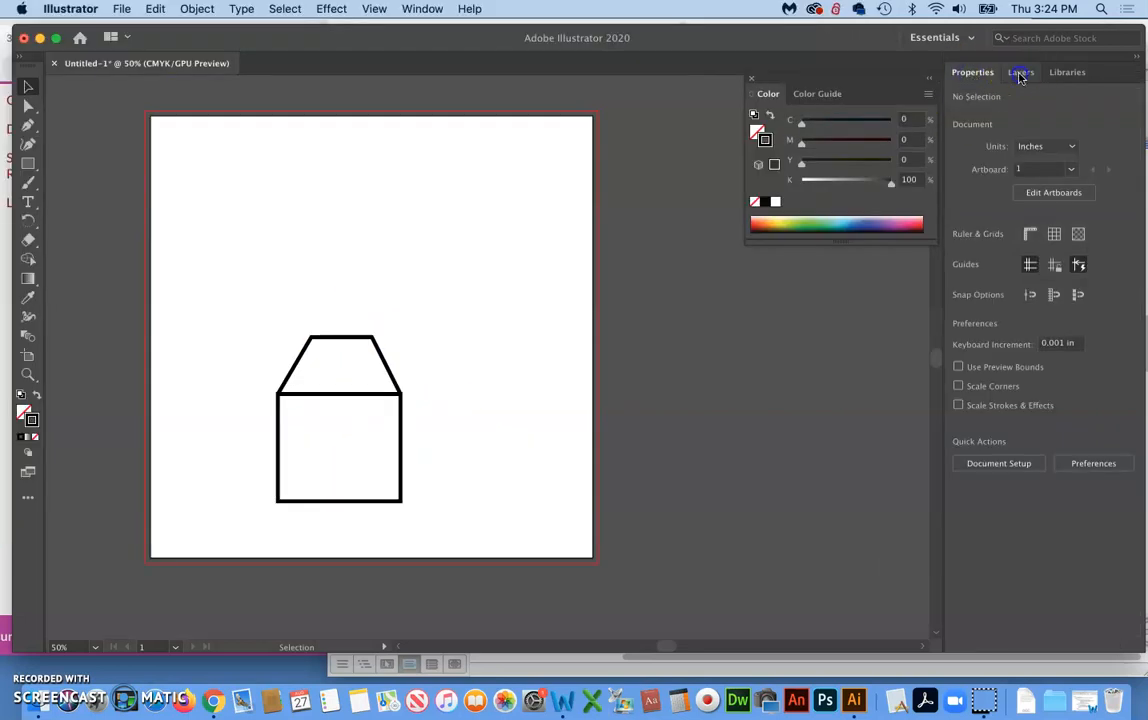
{"action": "left_click", "coordinate": [1021, 74]}
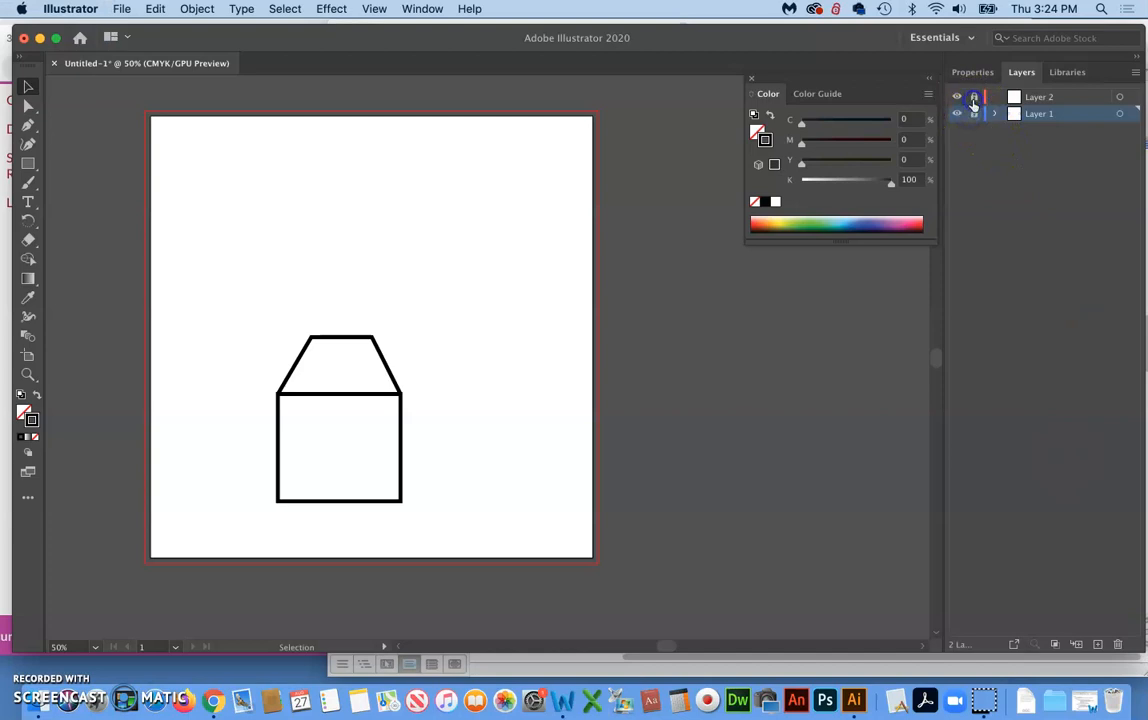
{"action": "left_click", "coordinate": [974, 113]}
{"action": "left_click", "coordinate": [1044, 100]}
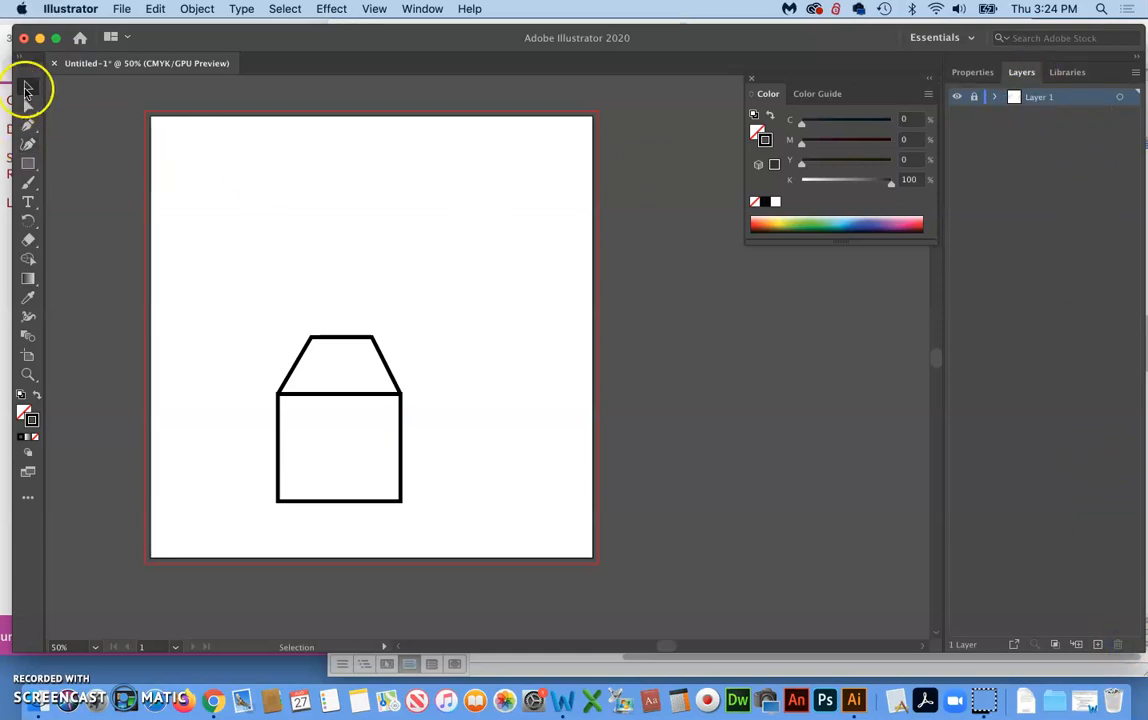
{"action": "left_click", "coordinate": [975, 98]}
Try extending the roof path with extra Pen segments from its lower-right endpoint, and undo the added segments
{"action": "left_click", "coordinate": [28, 125]}
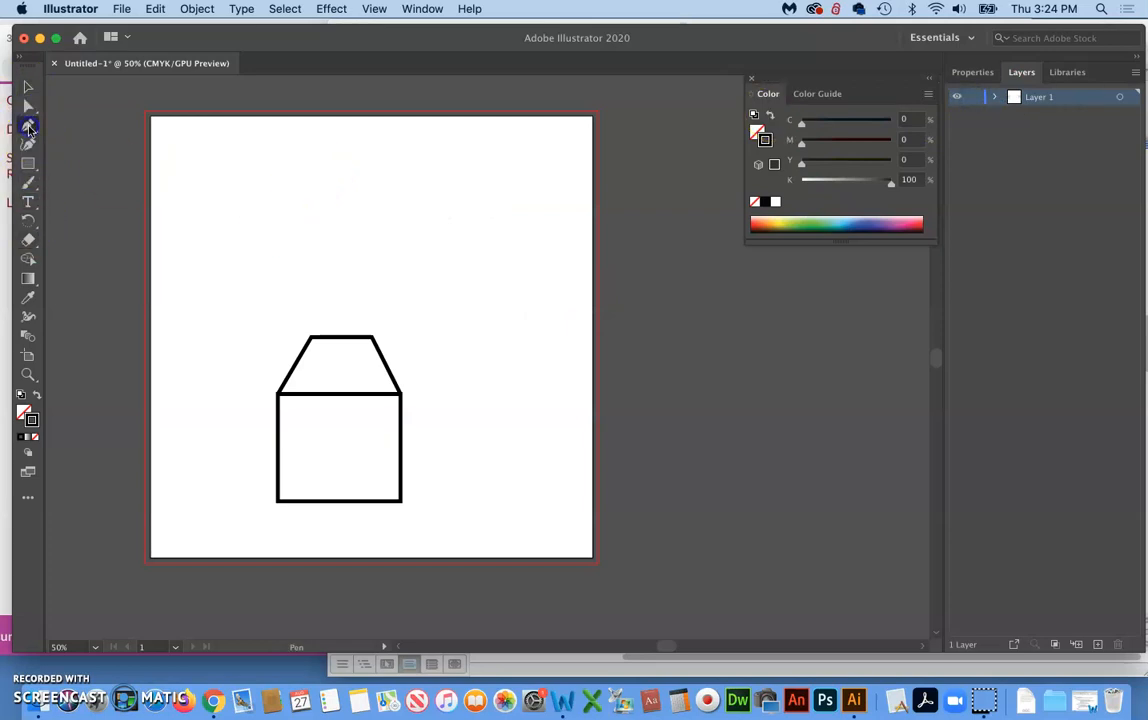
{"action": "left_click", "coordinate": [399, 393]}
{"action": "left_click", "coordinate": [465, 382]}
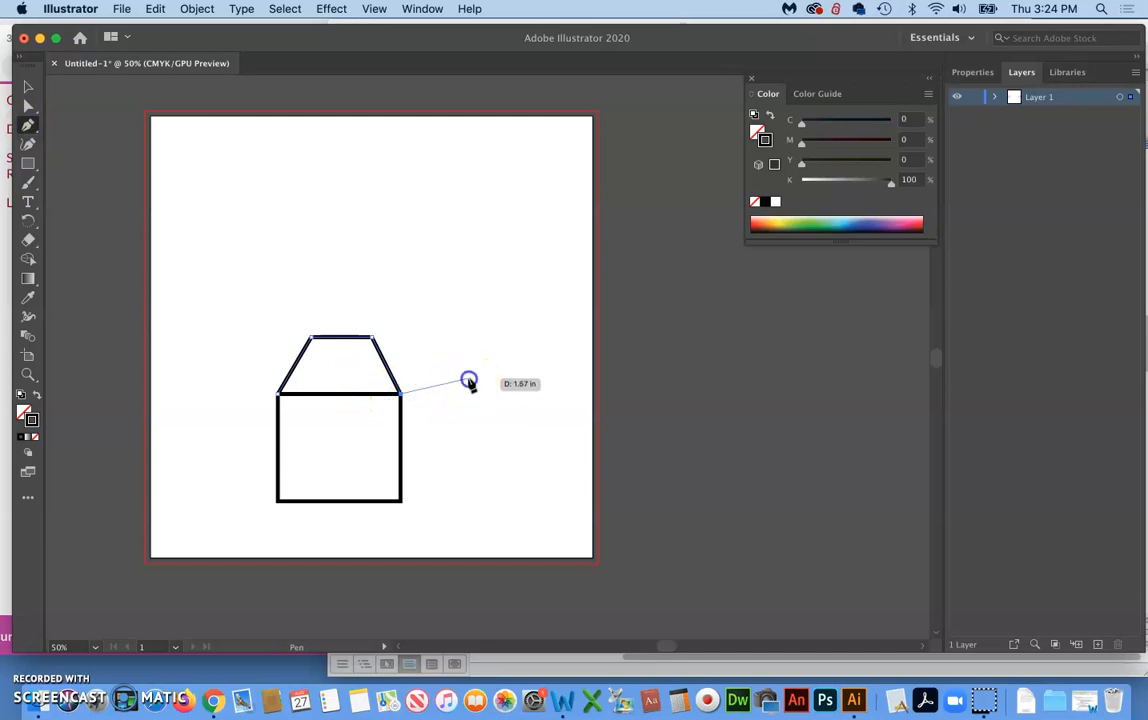
{"action": "left_click", "coordinate": [401, 447]}
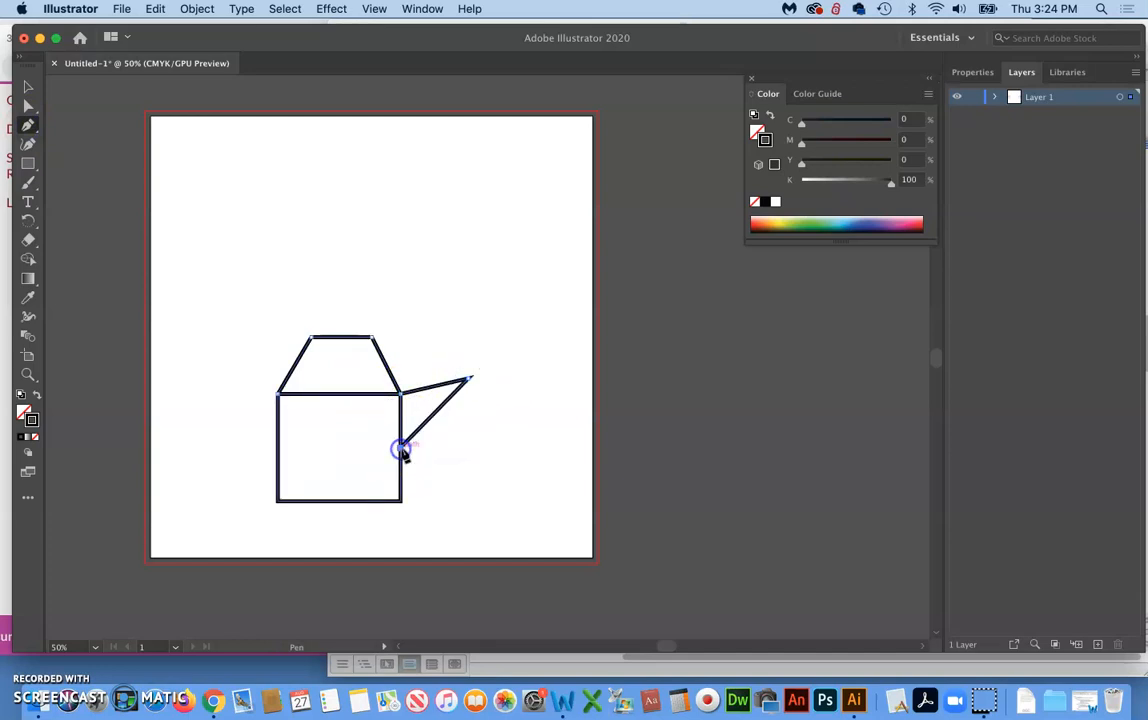
{"action": "left_click", "coordinate": [492, 491]}
{"action": "left_click", "coordinate": [469, 380]}
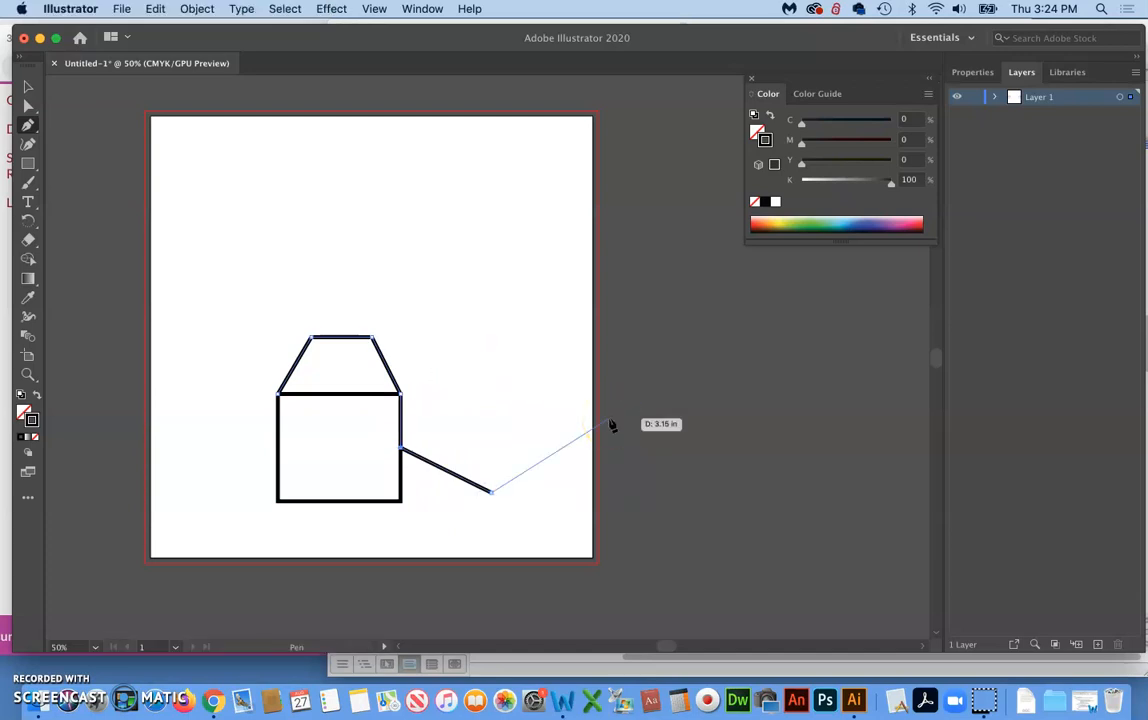
{"action": "key", "text": "super+z"}
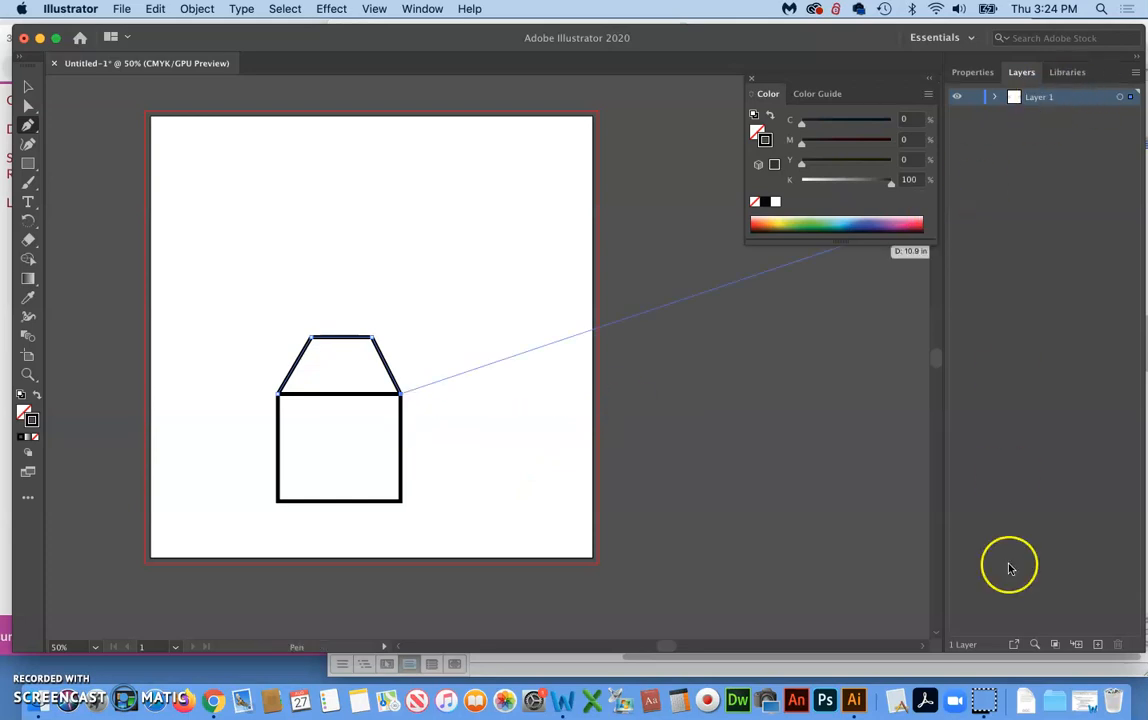
Add a new layer above the locked Layer 1 and draw an open zigzag Pen path on it from the rectangle's upper-right corner
{"action": "left_click", "coordinate": [1097, 649]}
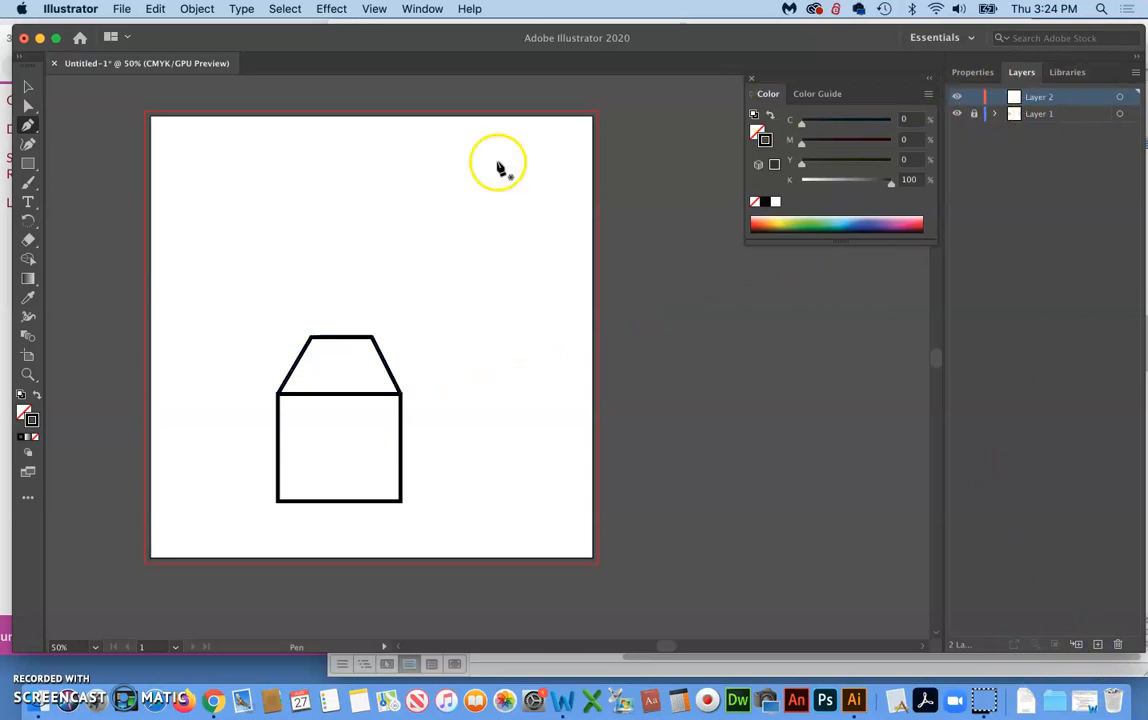
{"action": "left_click", "coordinate": [400, 393]}
{"action": "left_click_drag", "start_coordinate": [484, 326], "coordinate": [378, 342]}
{"action": "left_click", "coordinate": [373, 335]}
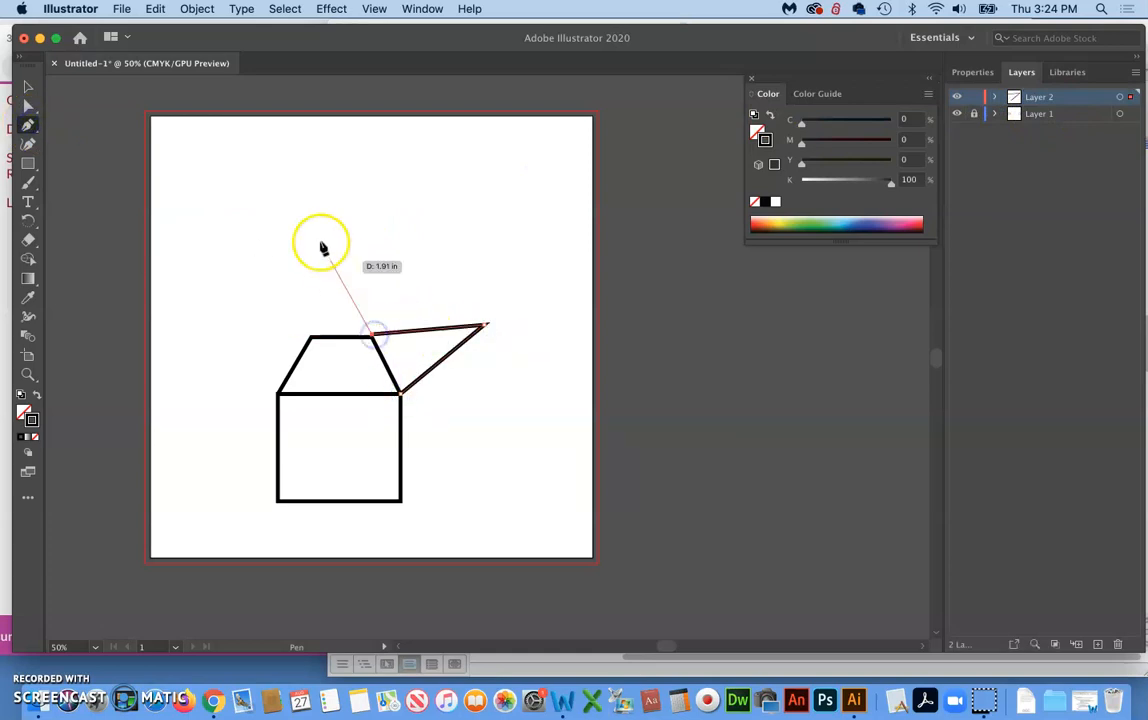
{"action": "left_click", "coordinate": [313, 209]}
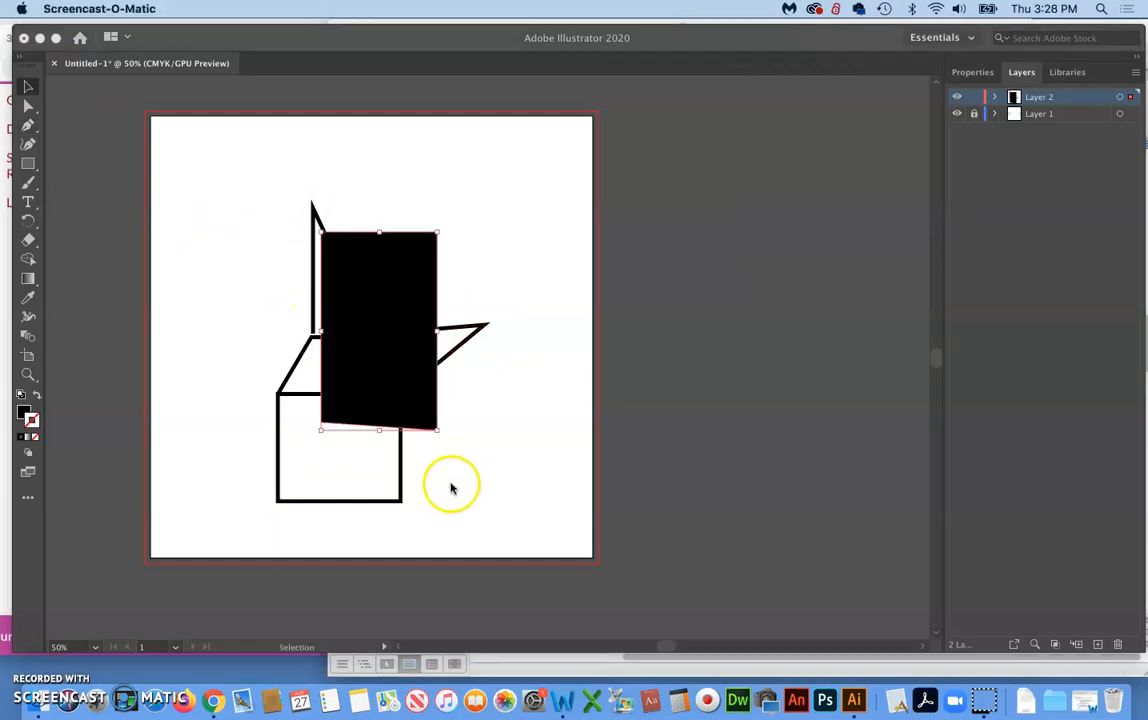
Move the black quadrilateral slightly right and down, swap its fill and stroke to leave a black outline without fill, and deselect it
{"action": "left_click", "coordinate": [356, 246]}
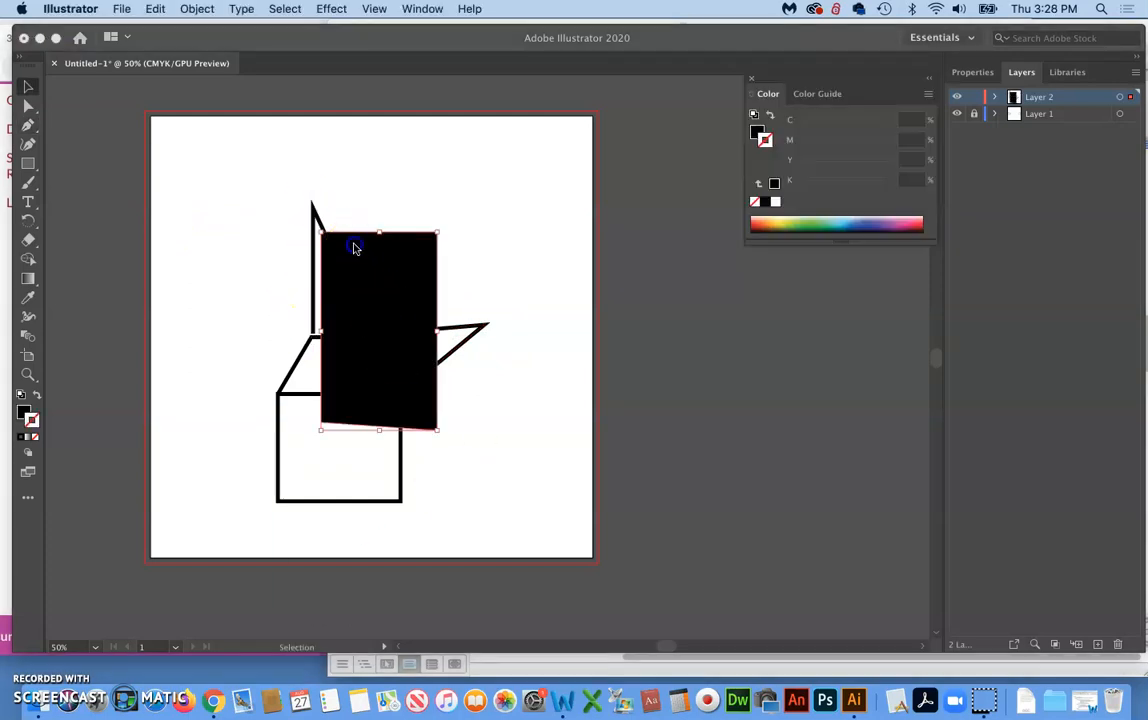
{"action": "mouse_move", "coordinate": [366, 290]}
{"action": "left_mouse_down"}
{"action": "mouse_move", "coordinate": [469, 256]}
{"action": "mouse_move", "coordinate": [428, 205]}
{"action": "mouse_move", "coordinate": [372, 313]}
{"action": "mouse_move", "coordinate": [383, 300]}
{"action": "left_mouse_up"}
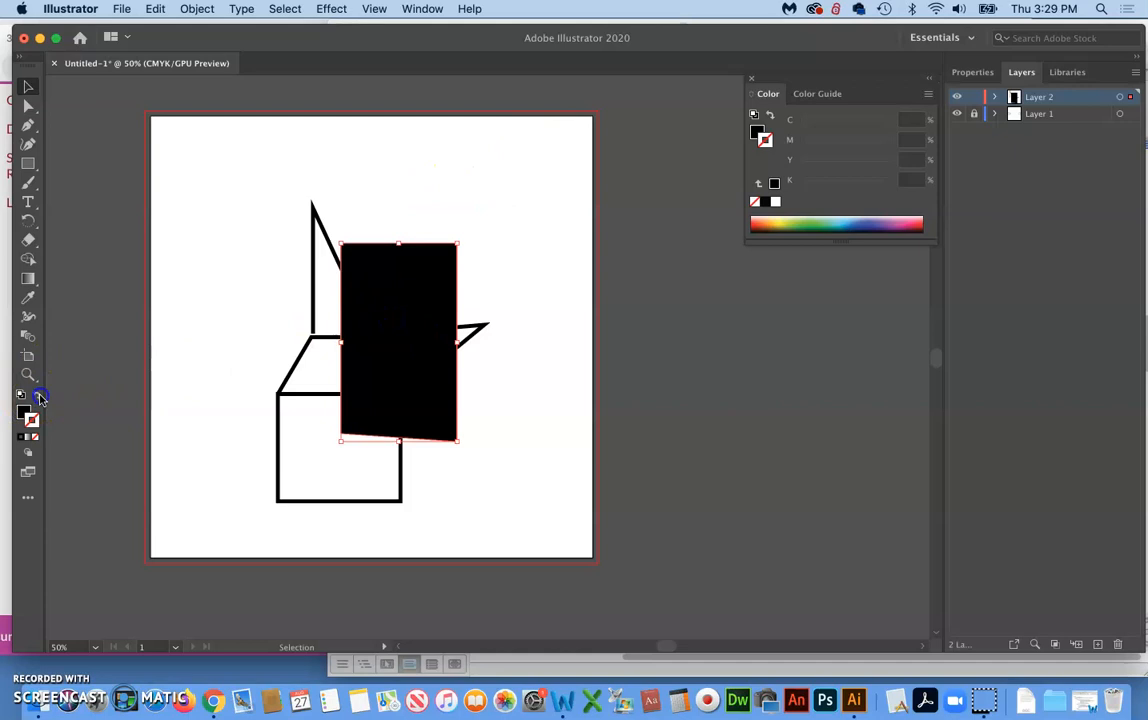
{"action": "left_click", "coordinate": [386, 321]}
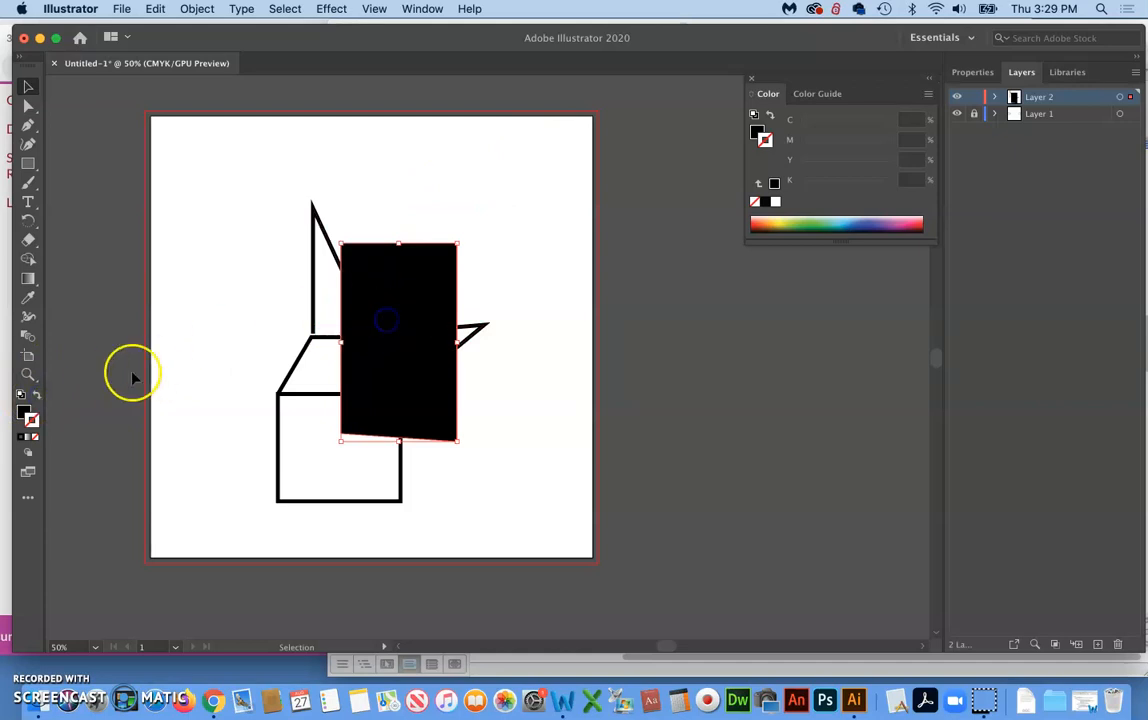
{"action": "left_click", "coordinate": [37, 395]}
{"action": "left_click", "coordinate": [515, 282]}
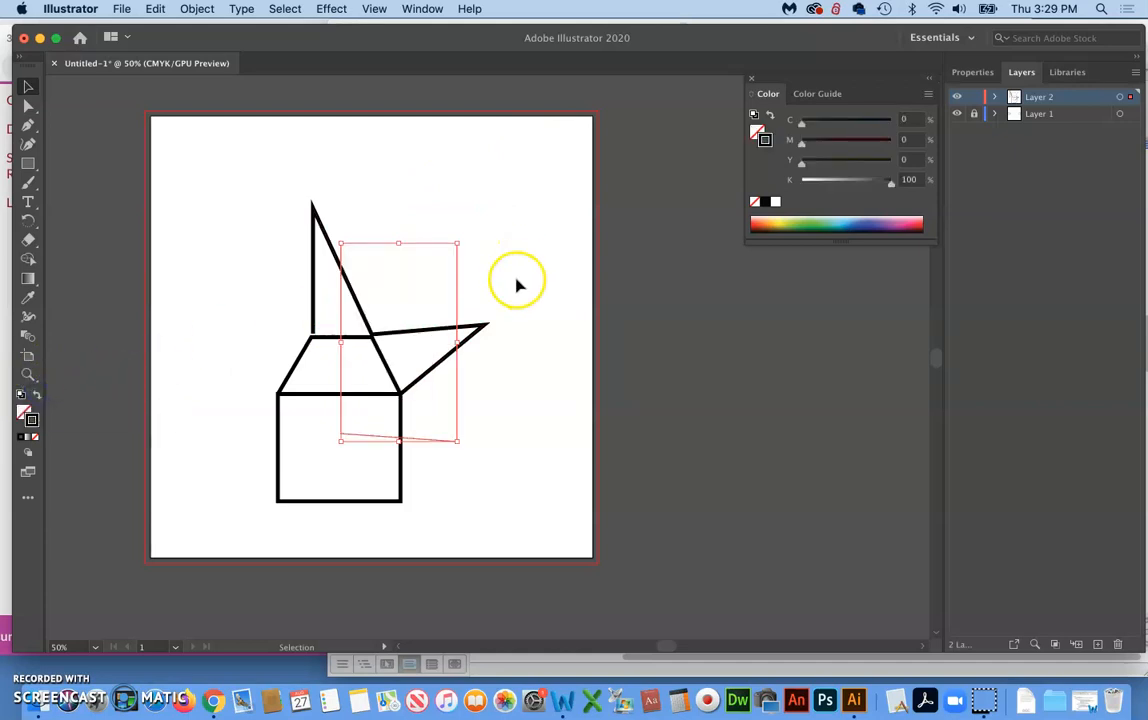
{"action": "left_click", "coordinate": [465, 279]}
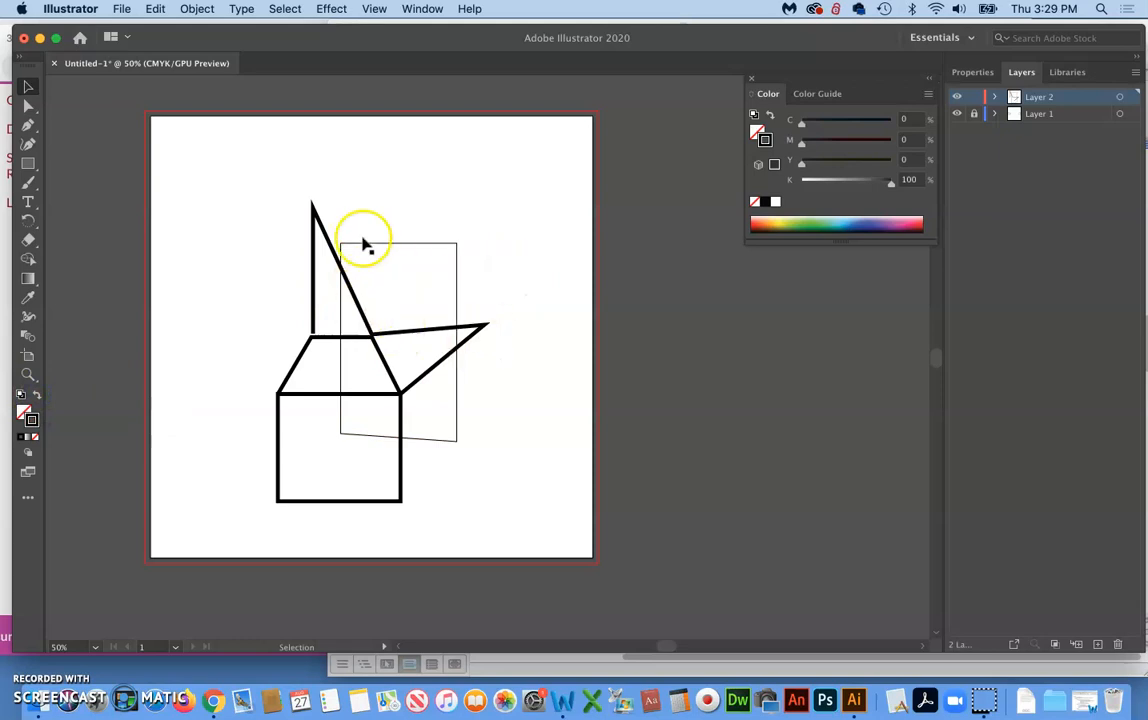